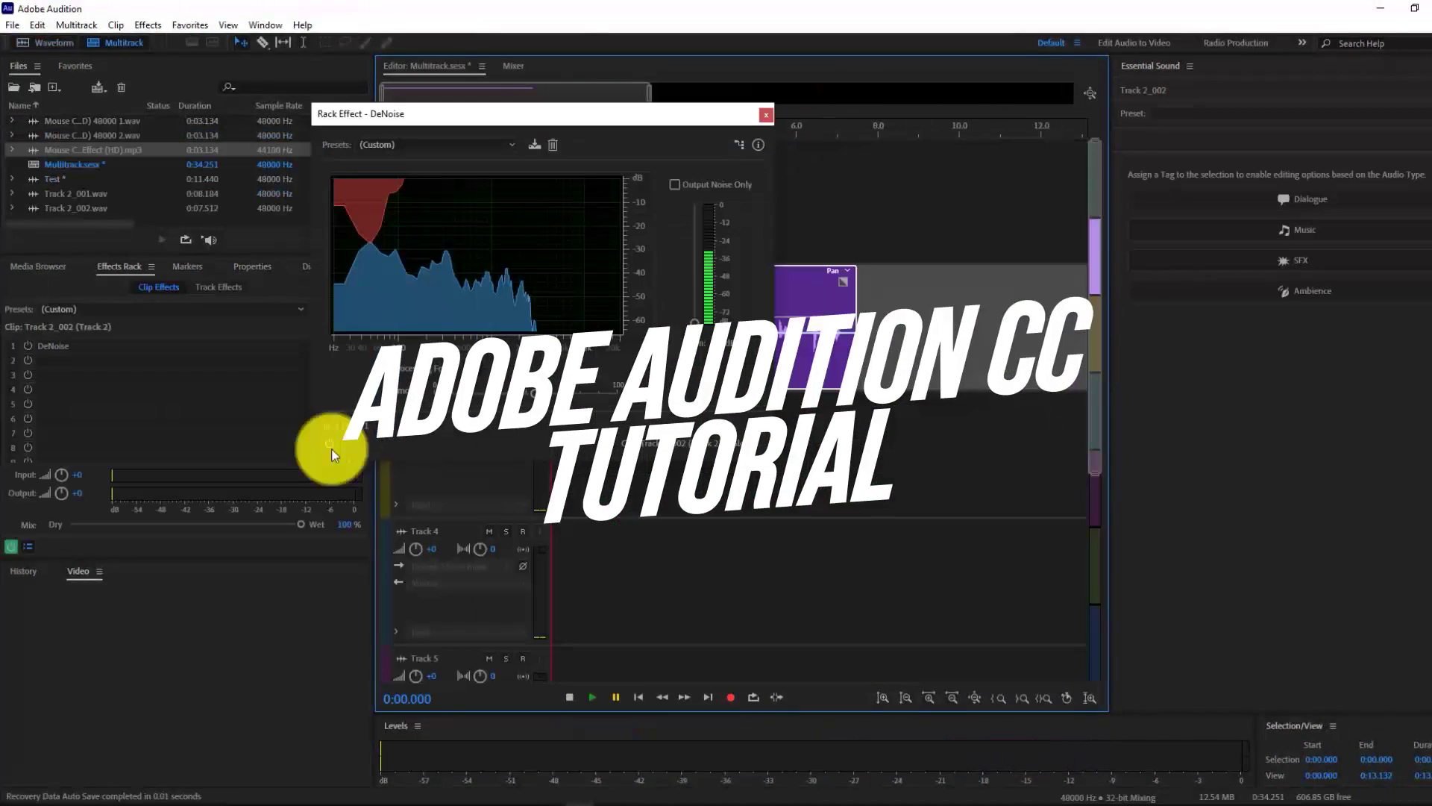
left_click(329, 443)
left_click(601, 697)
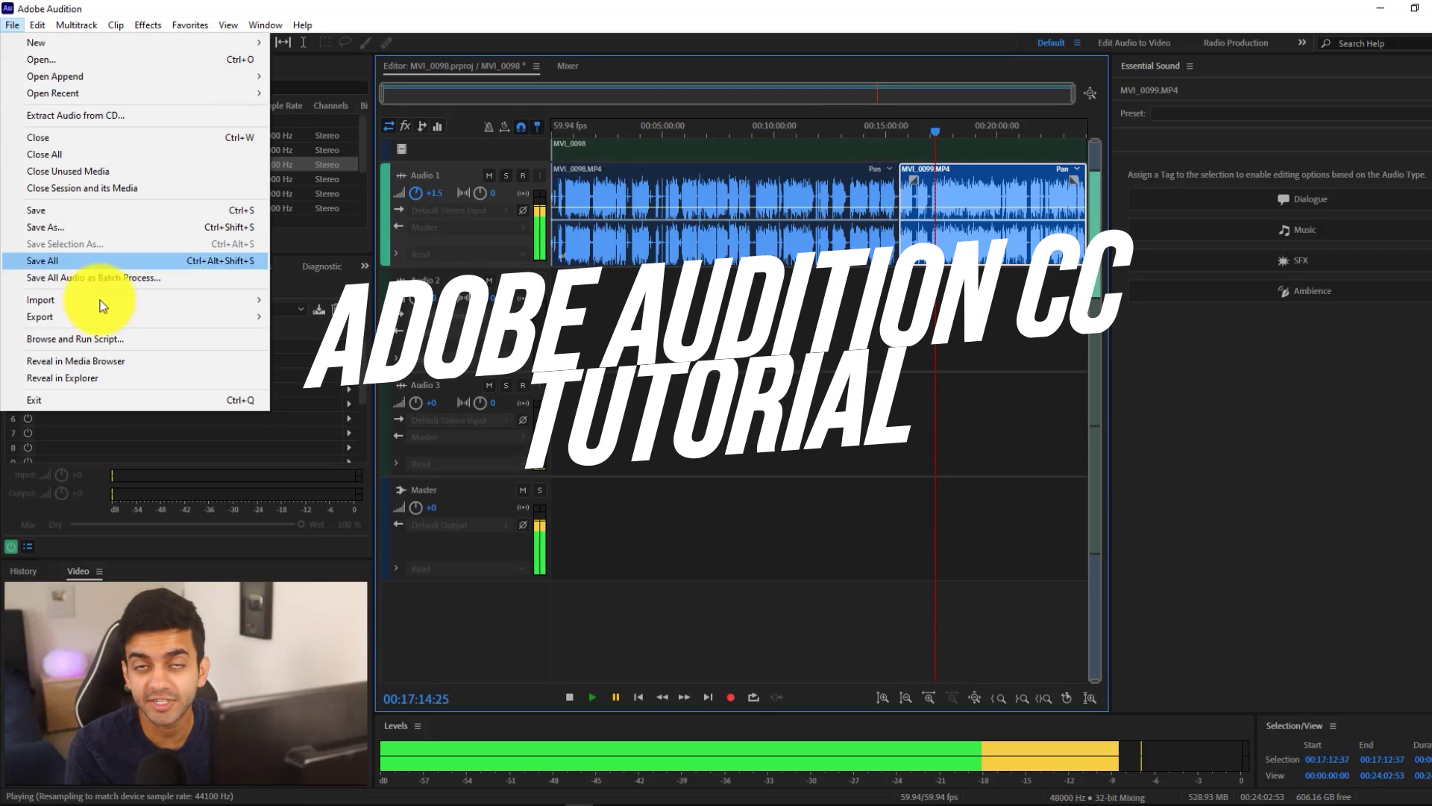
mouse_move(112, 317)
mouse_move(414, 395)
left_click(590, 408)
left_click(814, 279)
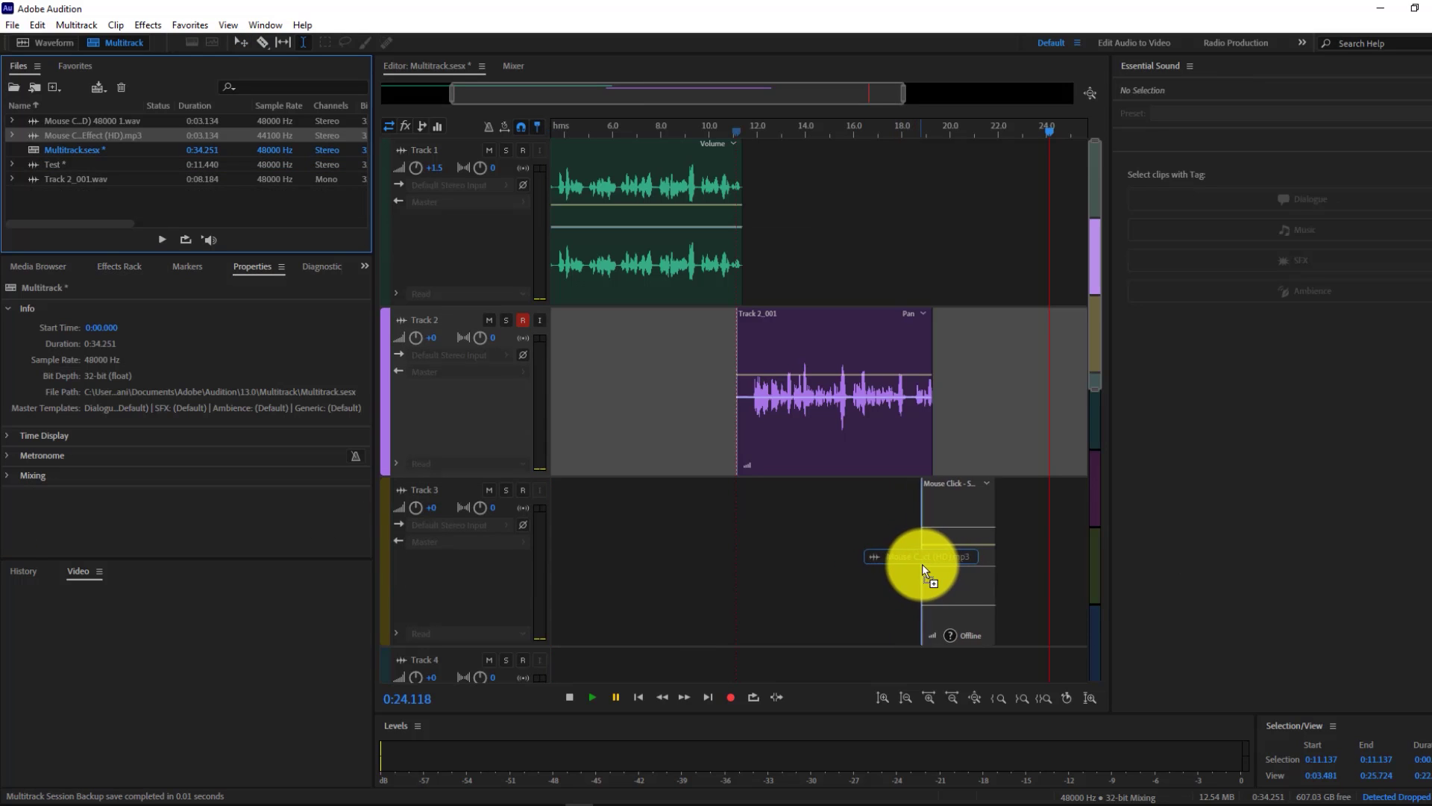
Place the Mouse Click sound effect MP3 on Track 3 at about 19 seconds, accepting a copy conformed to the session's sample rate.
left_click_drag(924, 566, 878, 509)
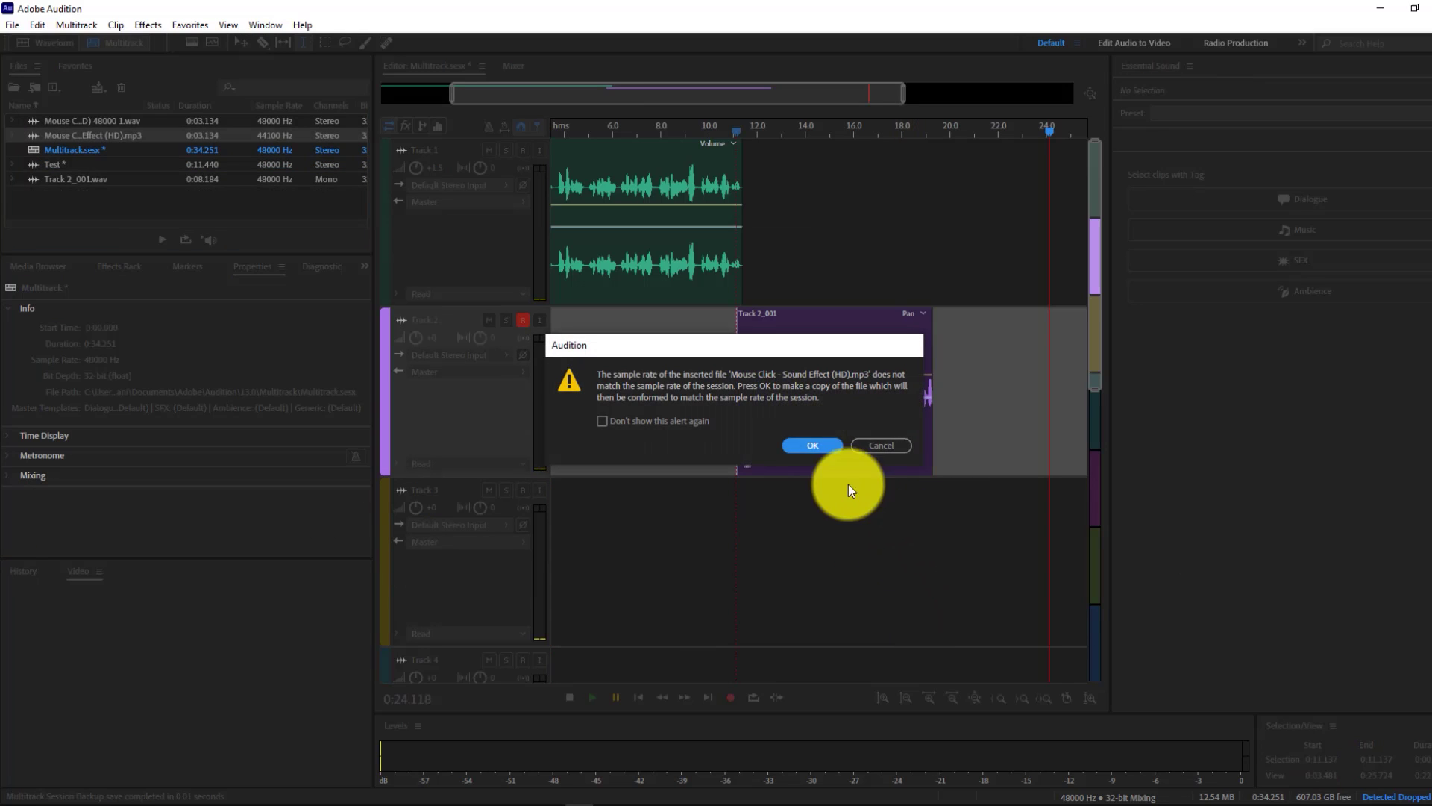
left_click(812, 446)
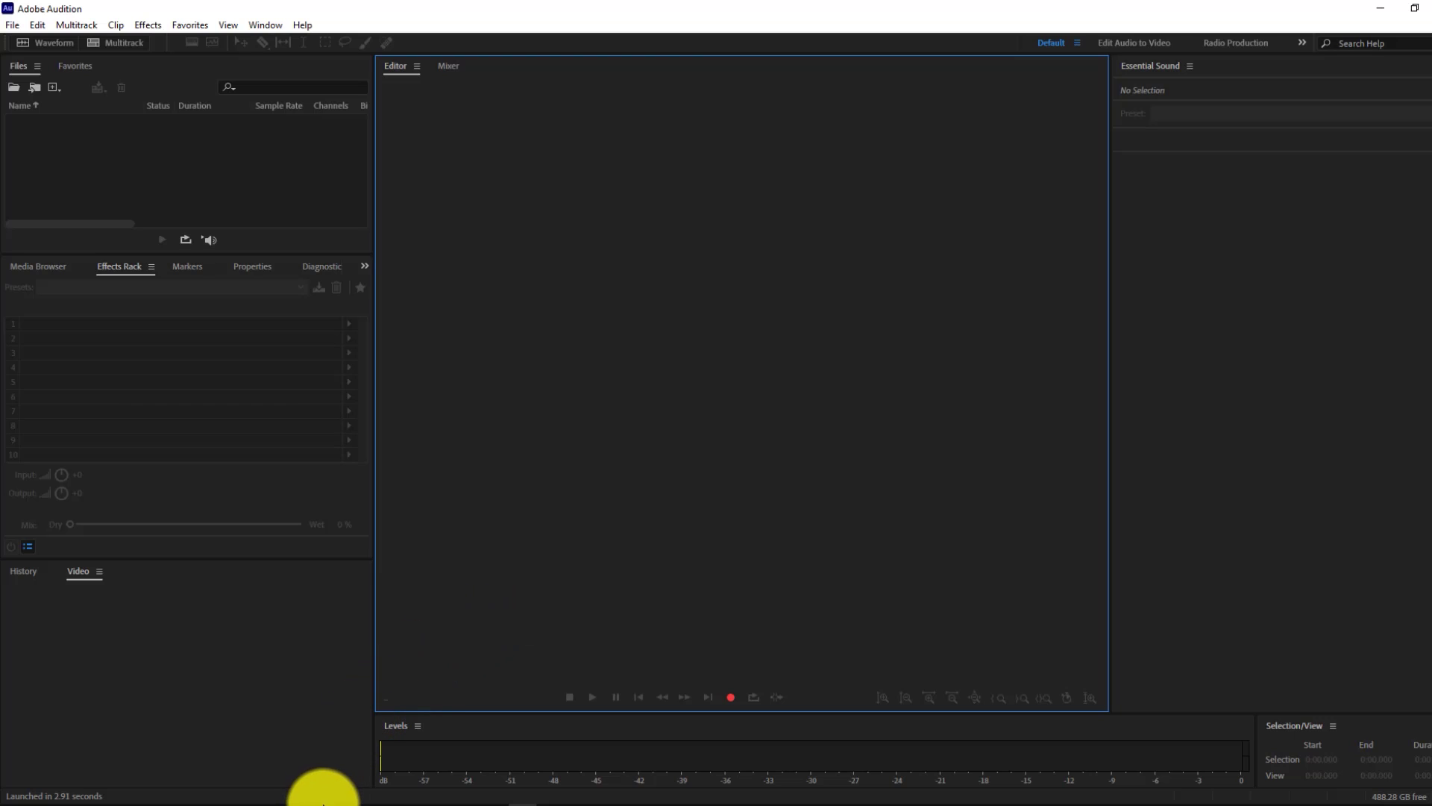
Switch to the browser to view the Adobe Audition product page, and return to Audition.
left_click(323, 789)
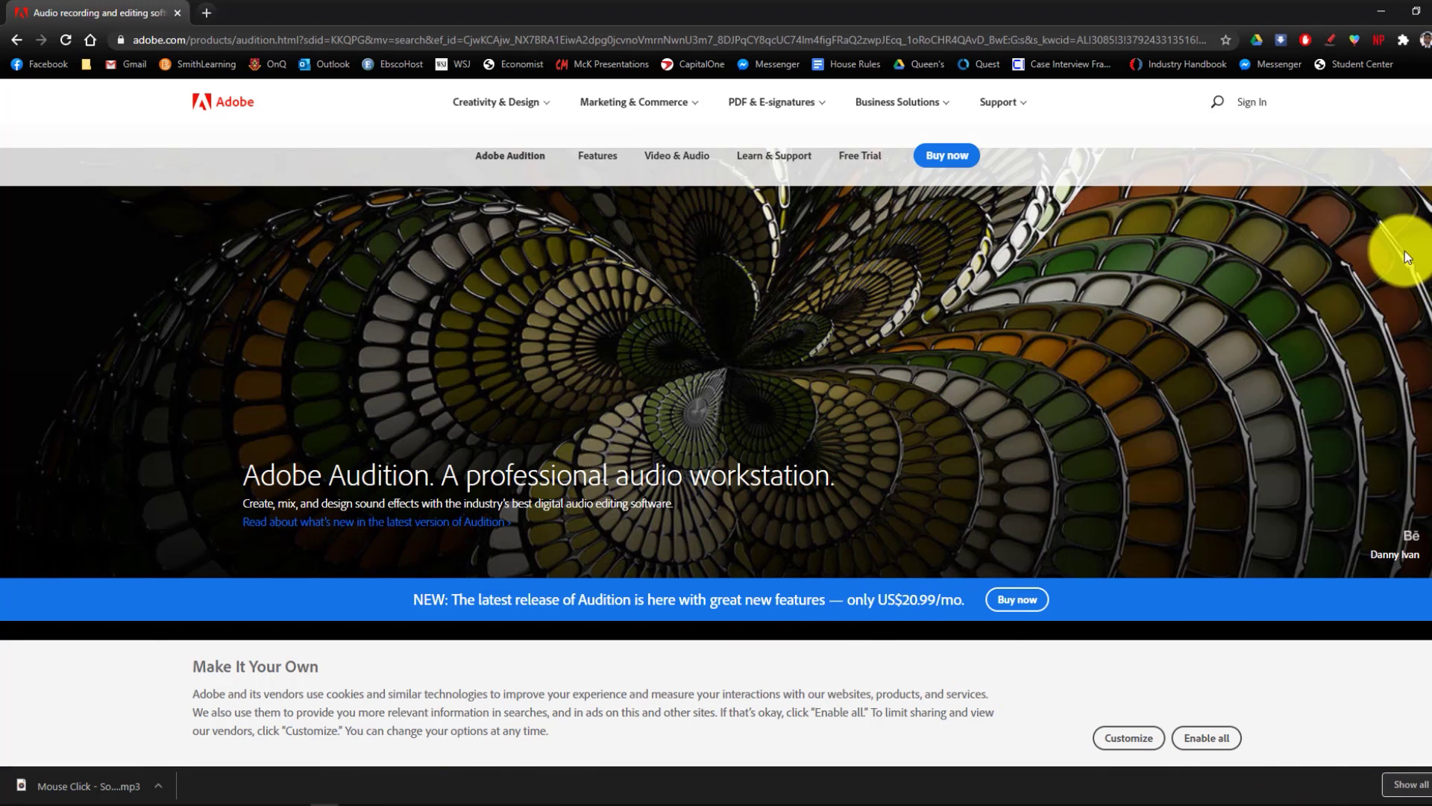
left_click(1377, 9)
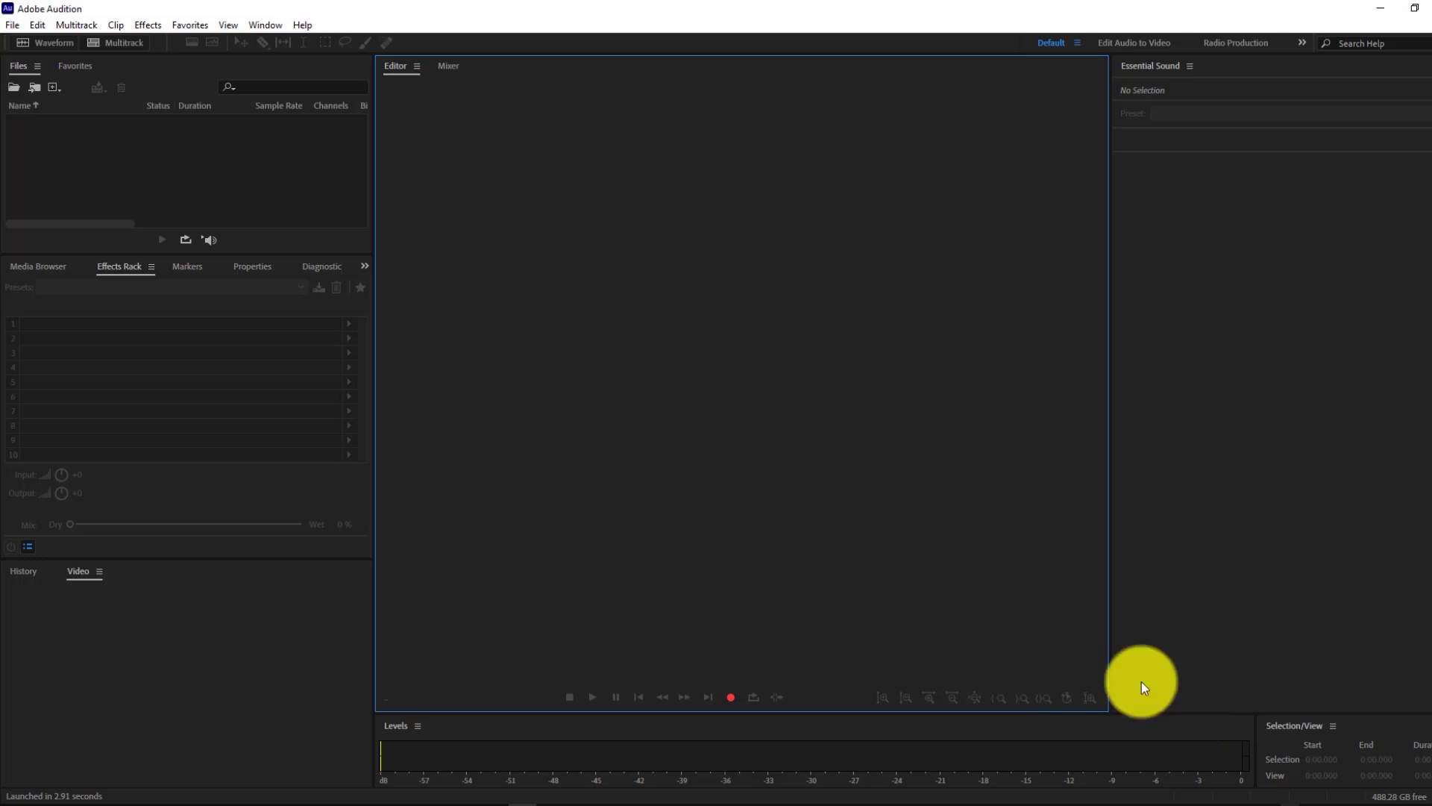
In the preferences, choose Microphone (Yeti Stereo Microphone) as the default audio input and check the audio channel mapping.
left_click(36, 24)
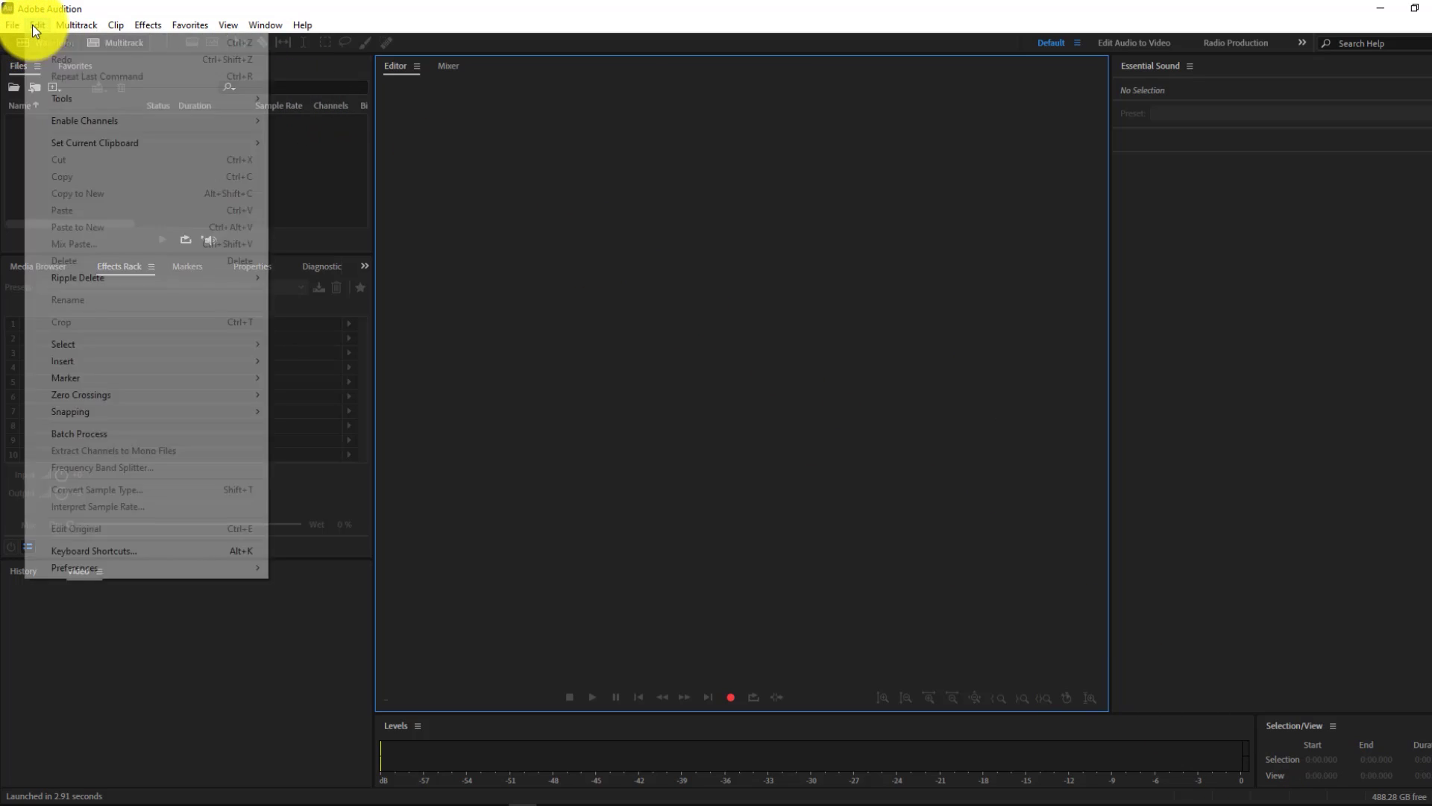
mouse_move(137, 567)
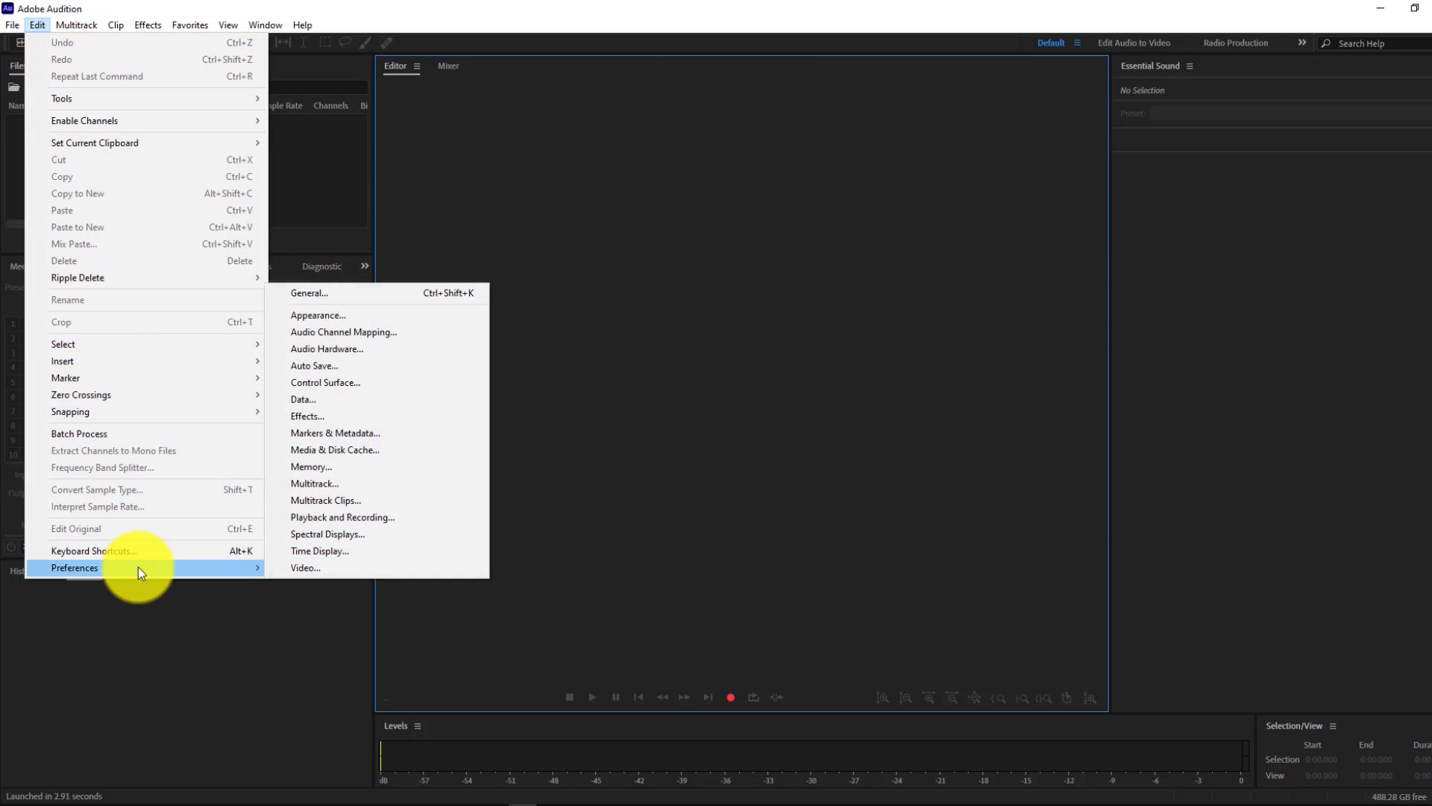
left_click(401, 292)
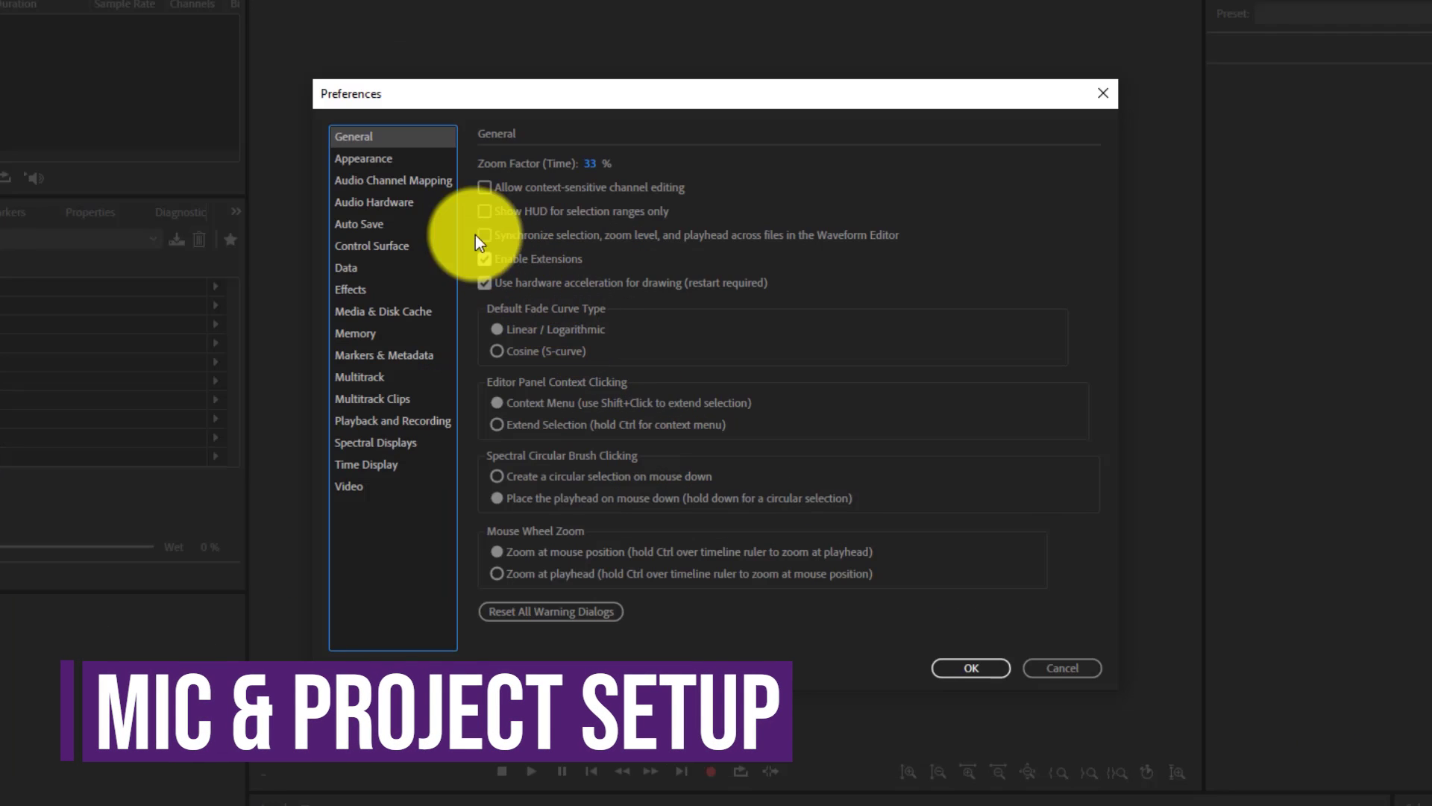
left_click(407, 202)
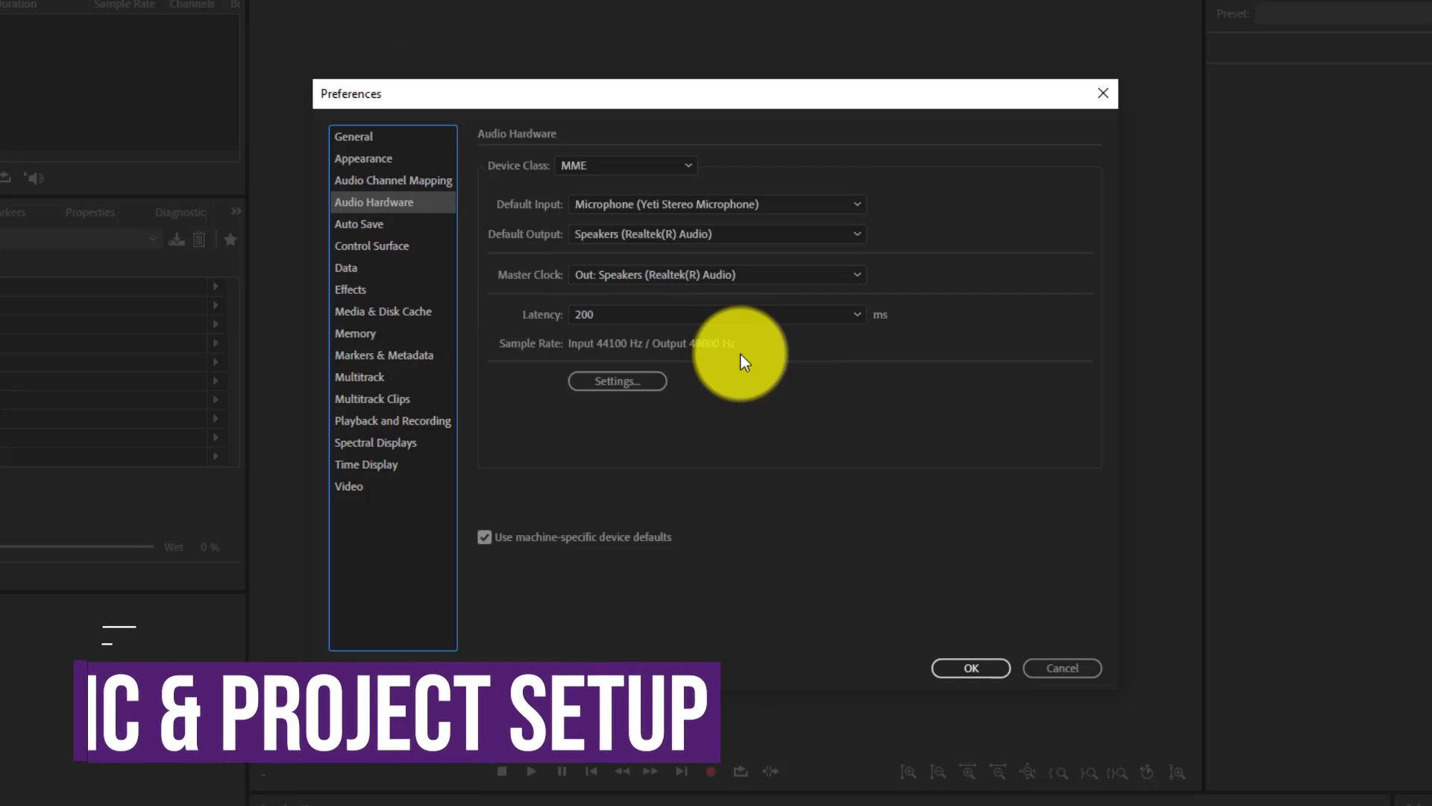
left_click(710, 209)
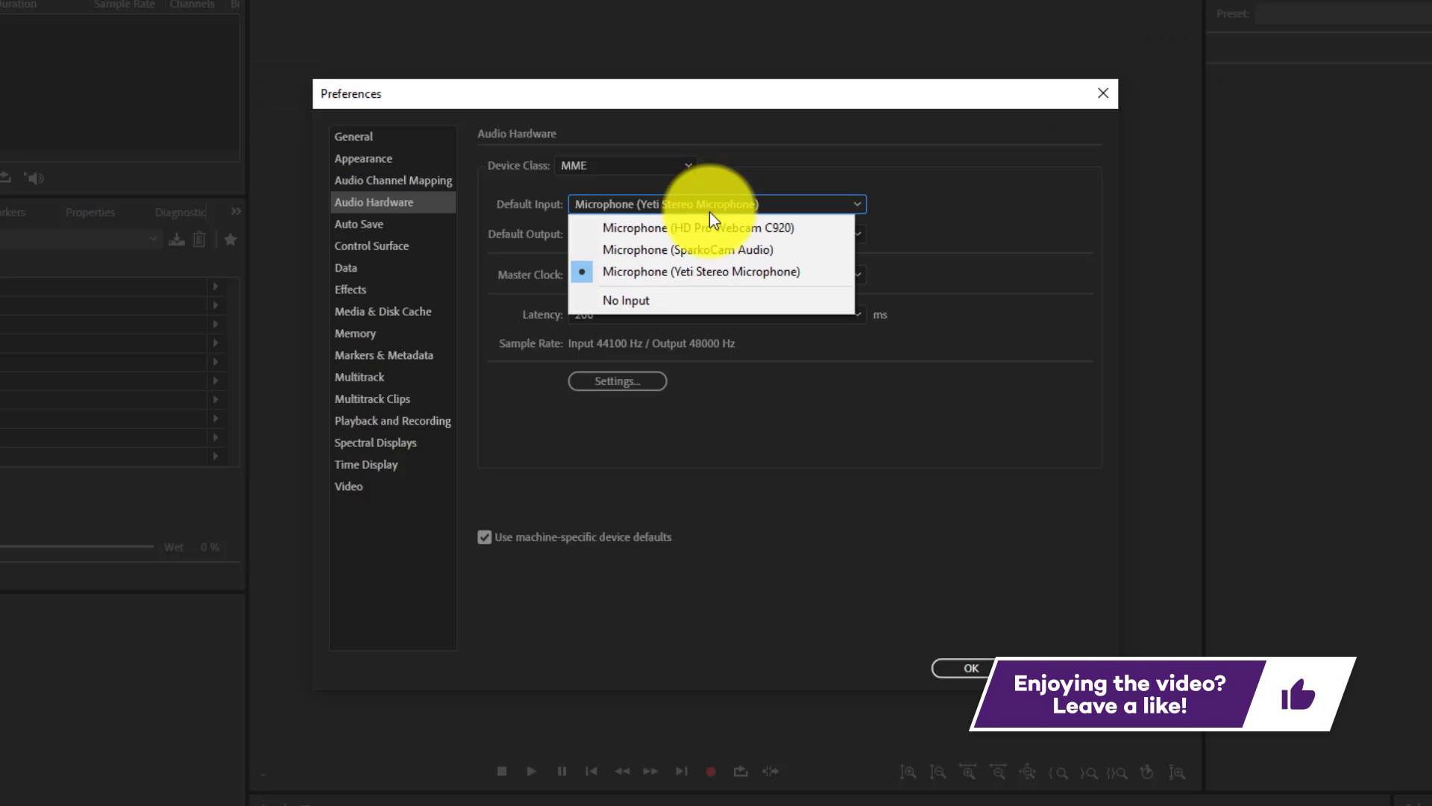
left_click(710, 270)
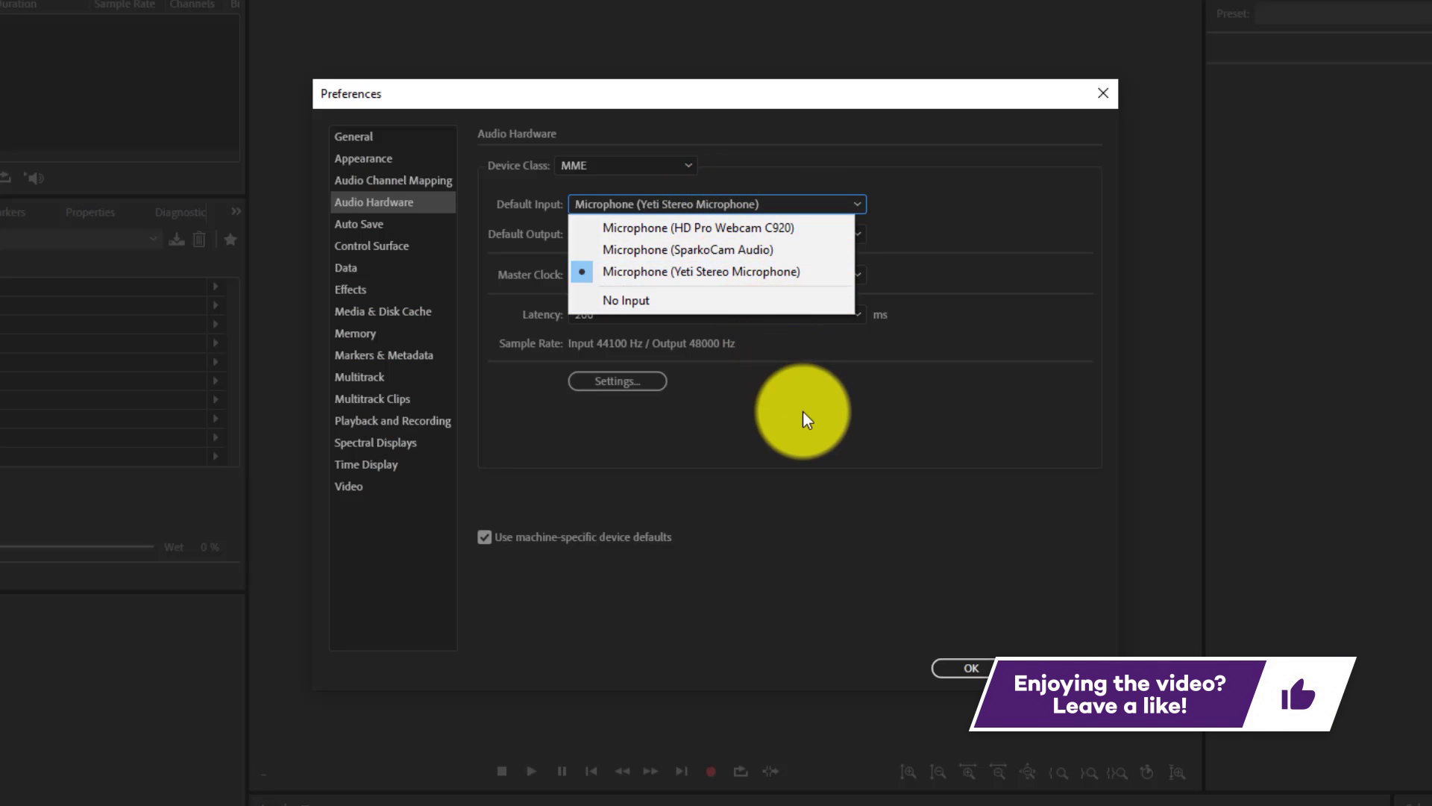
left_click(421, 179)
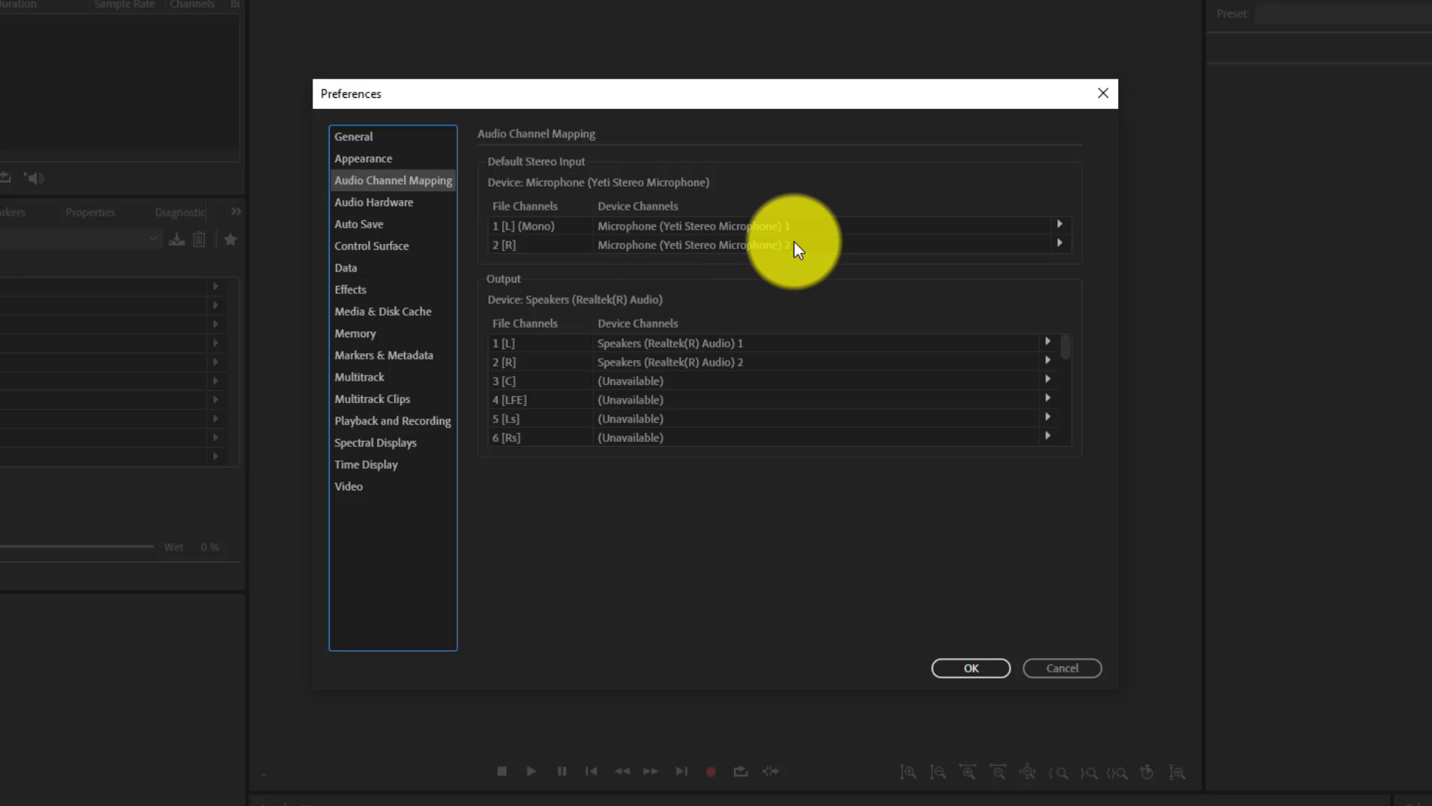
left_click(985, 667)
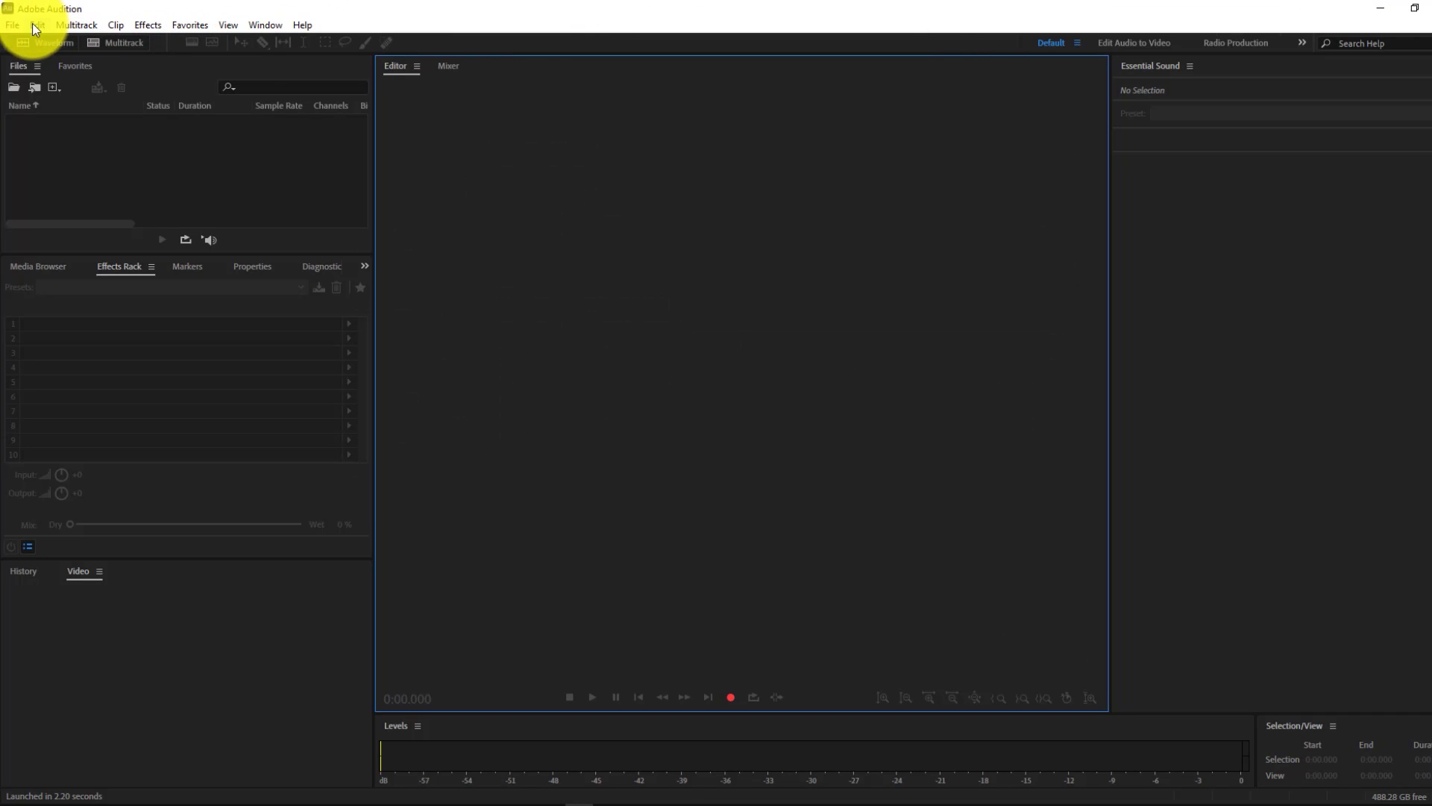
Create a new audio file named Test with a 48000 Hz sample rate, Stereo channels and 32 (float) bit depth.
left_click(13, 25)
mouse_move(18, 39)
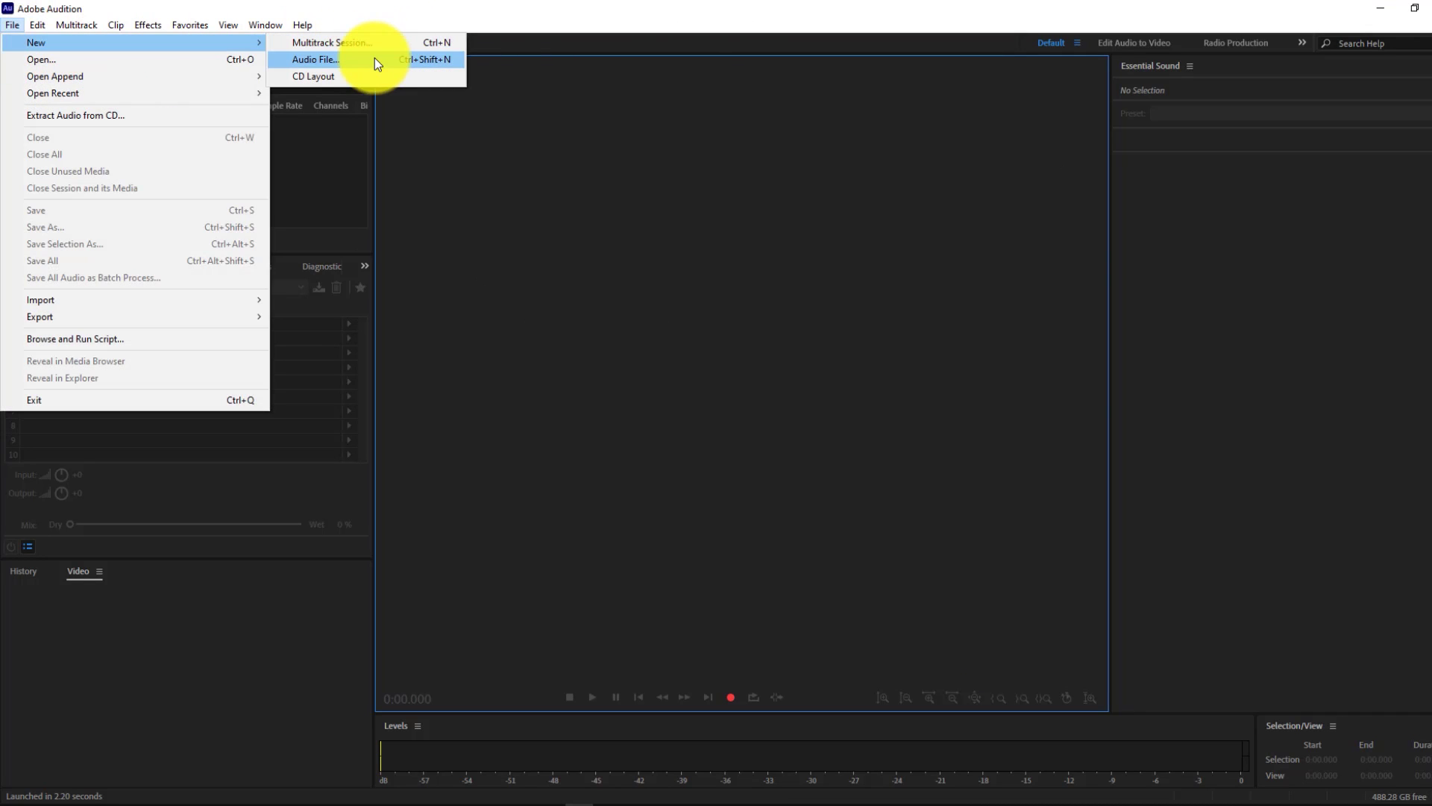
left_click(374, 56)
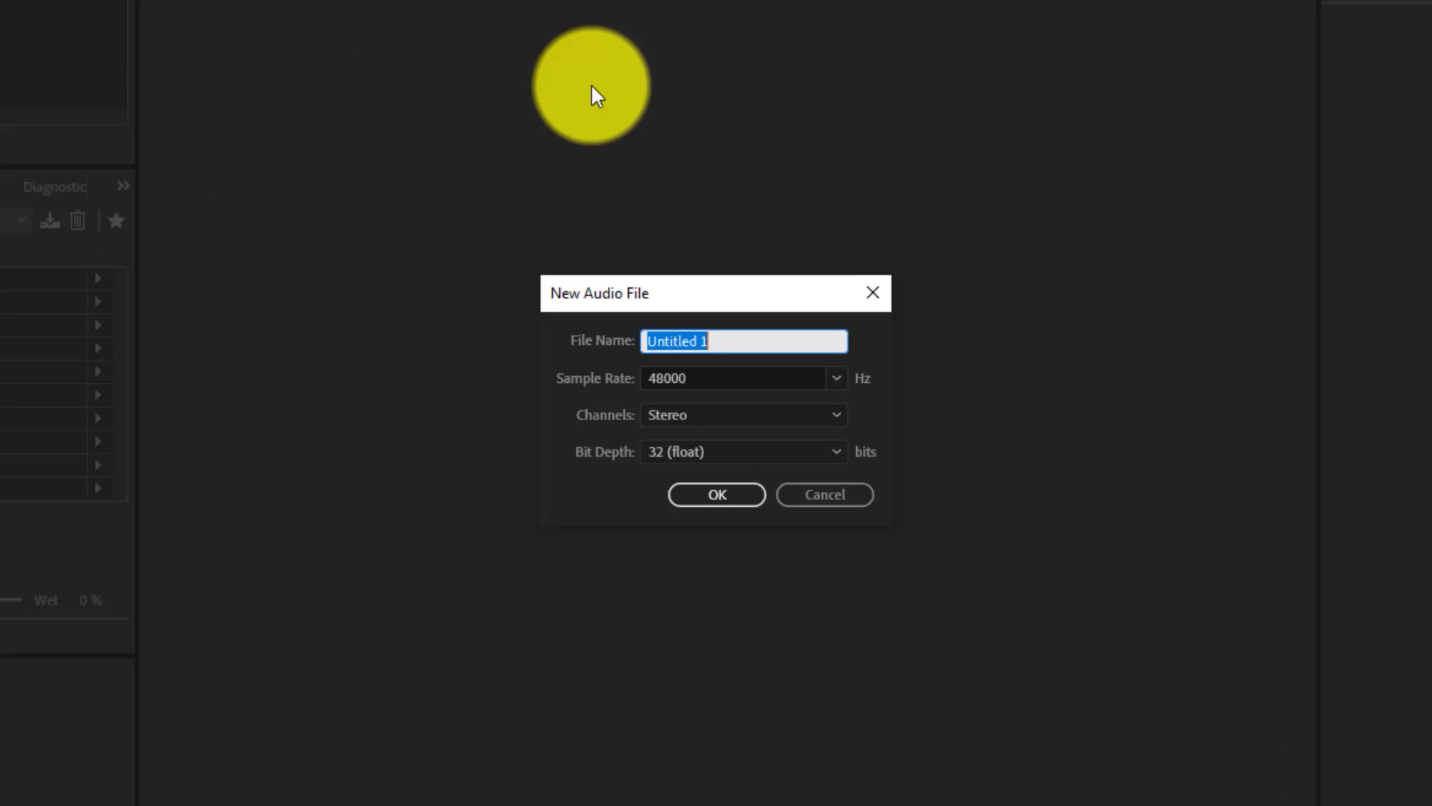
type("Test")
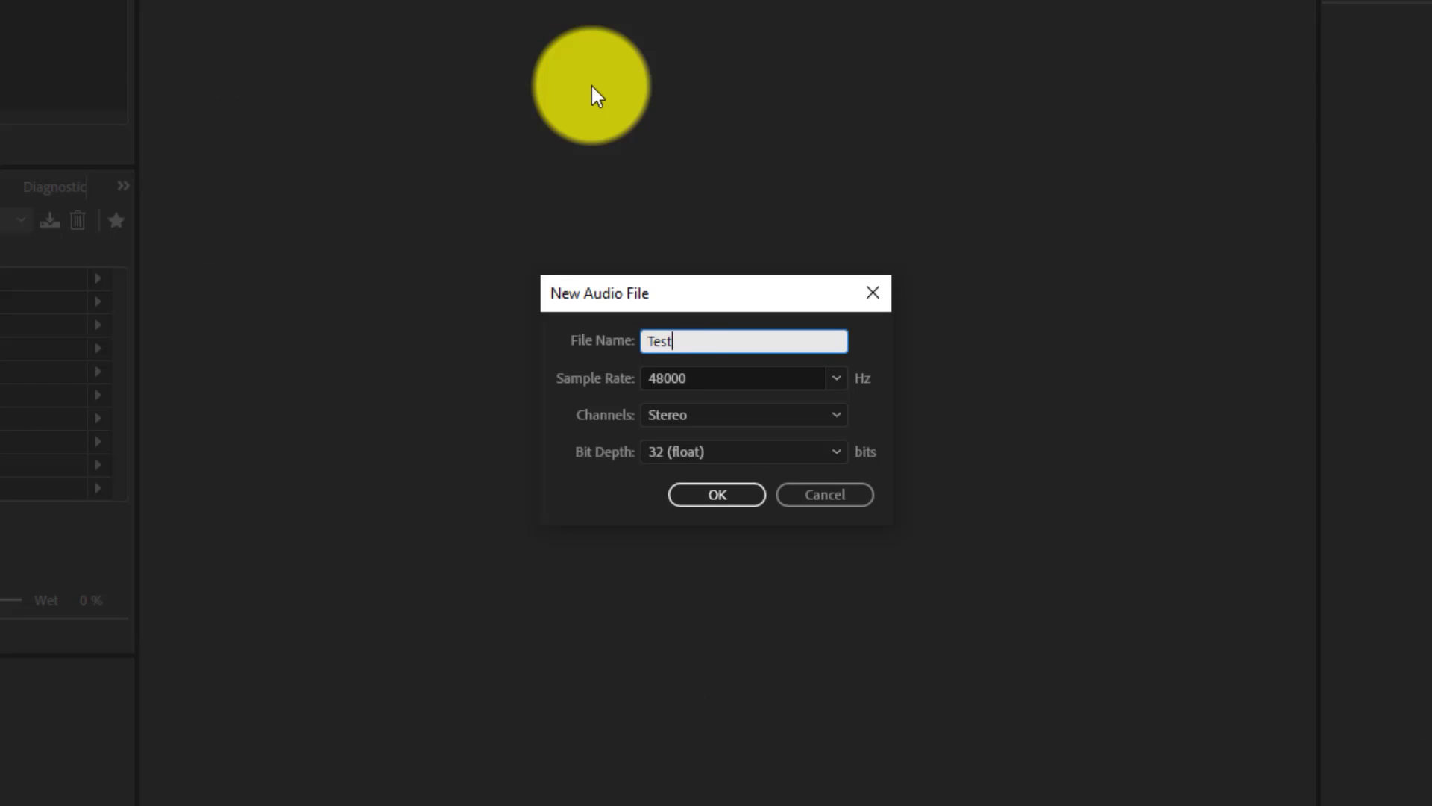
left_click(732, 494)
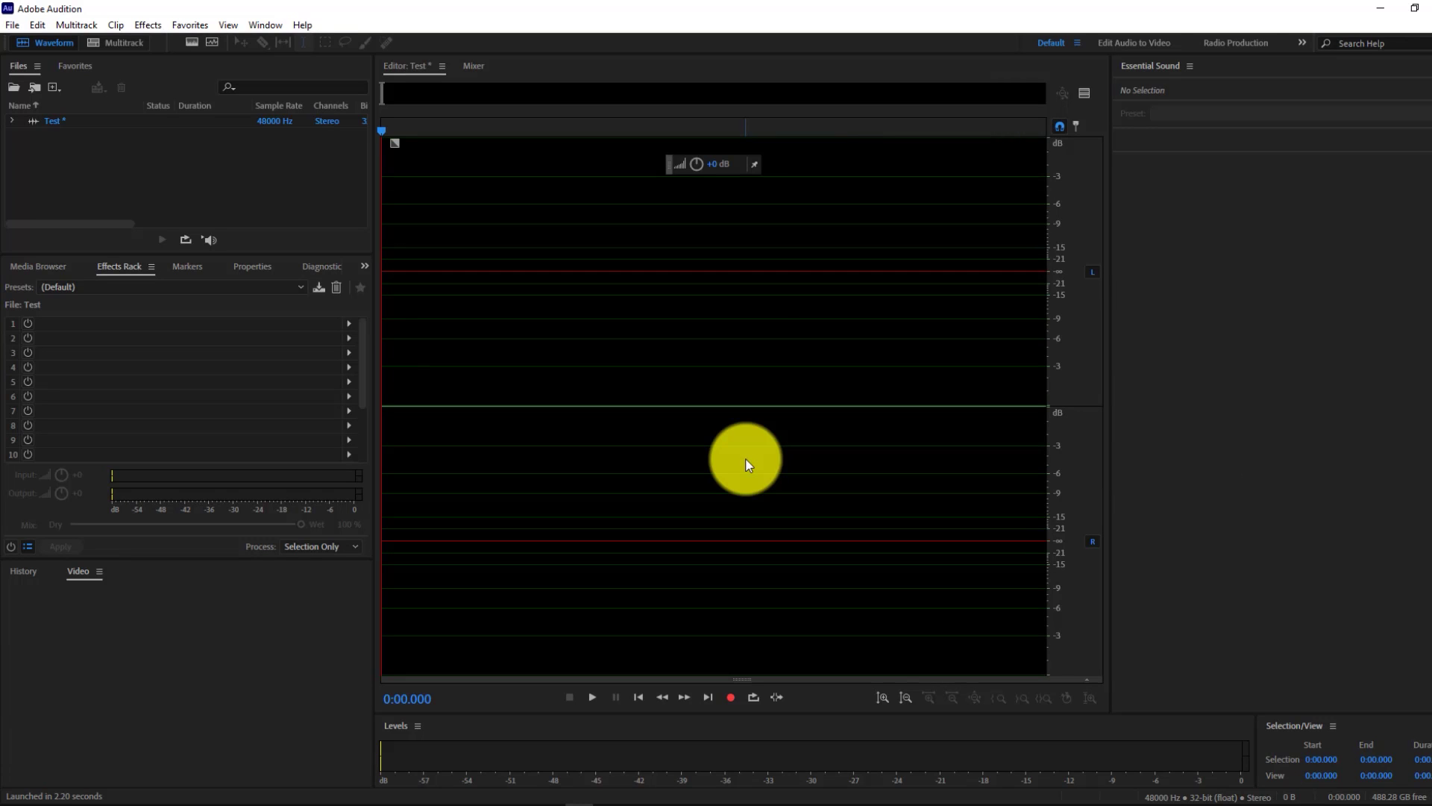
key("space")
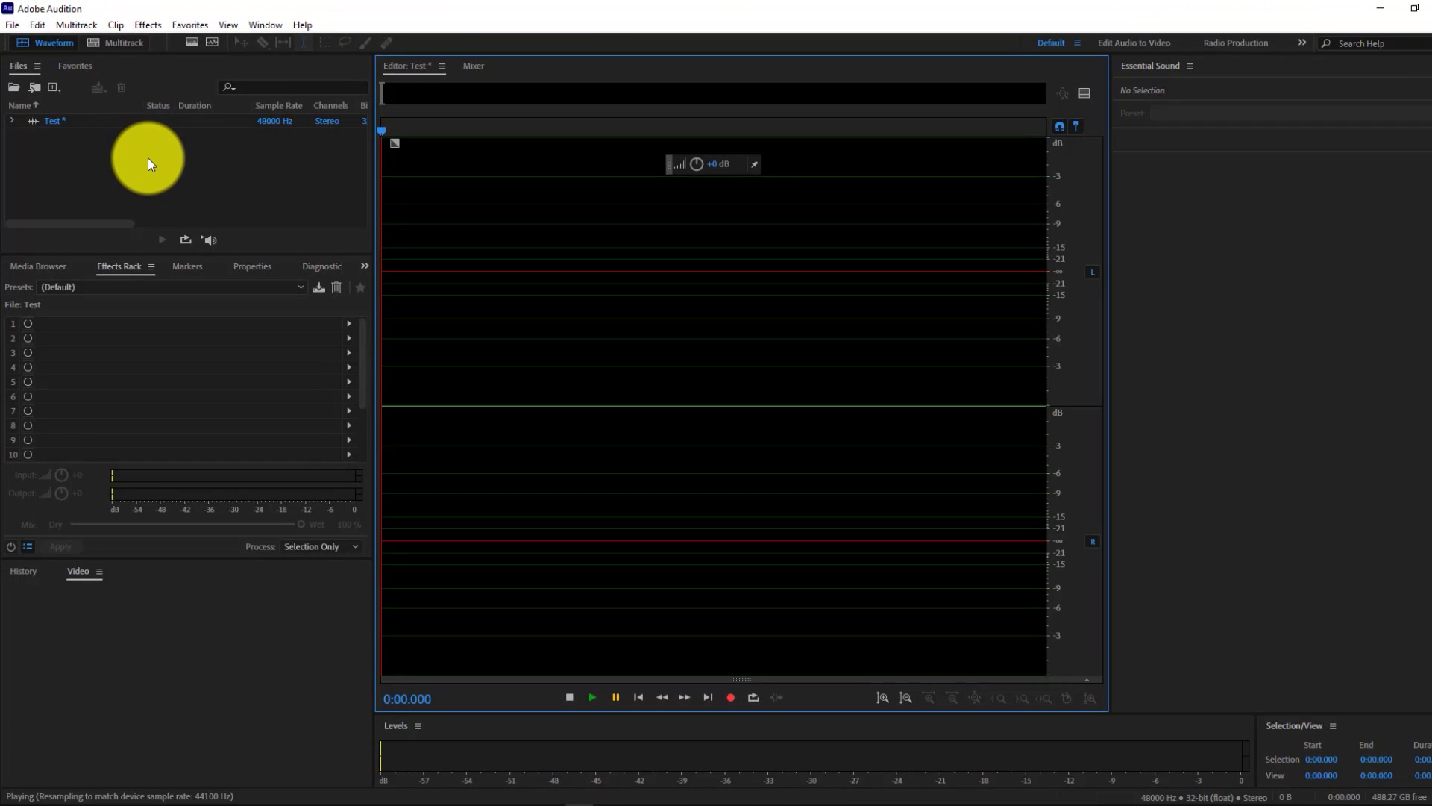
right_click(148, 158)
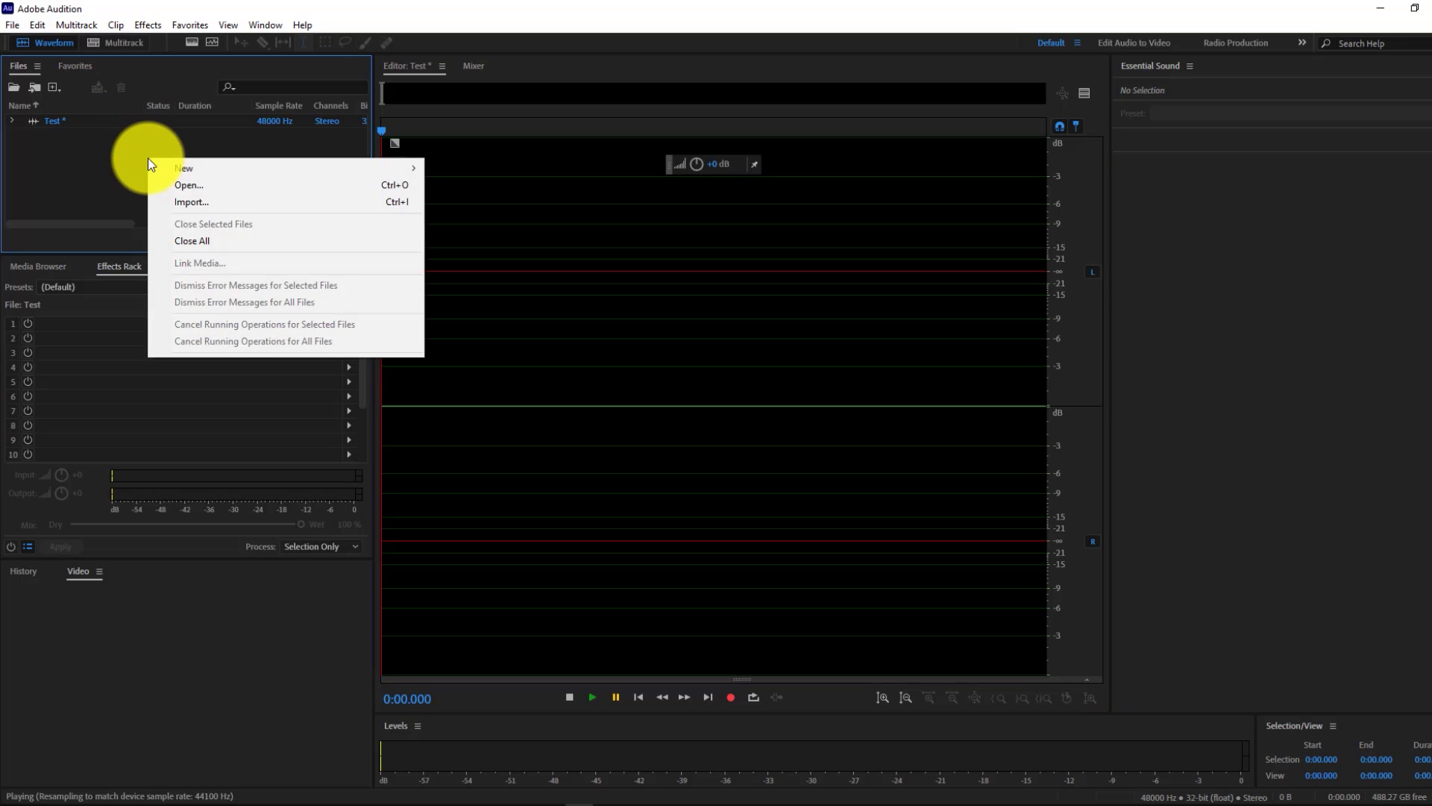
key("Escape")
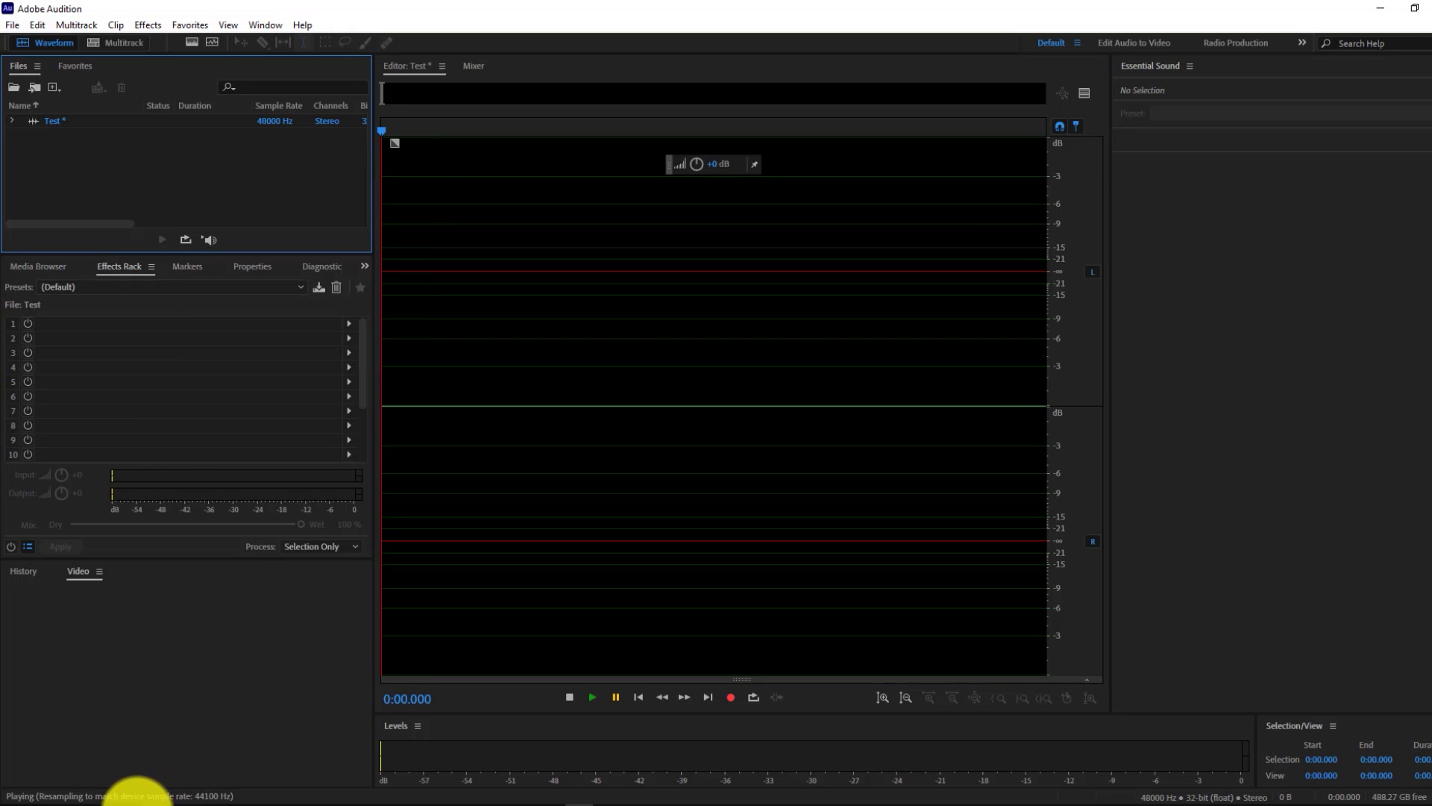
Import the Mouse Click - Sound Effect (HD) MP3 from the Downloads > Sound effects folder in File Explorer into the project files.
left_click(146, 793)
left_click(208, 765)
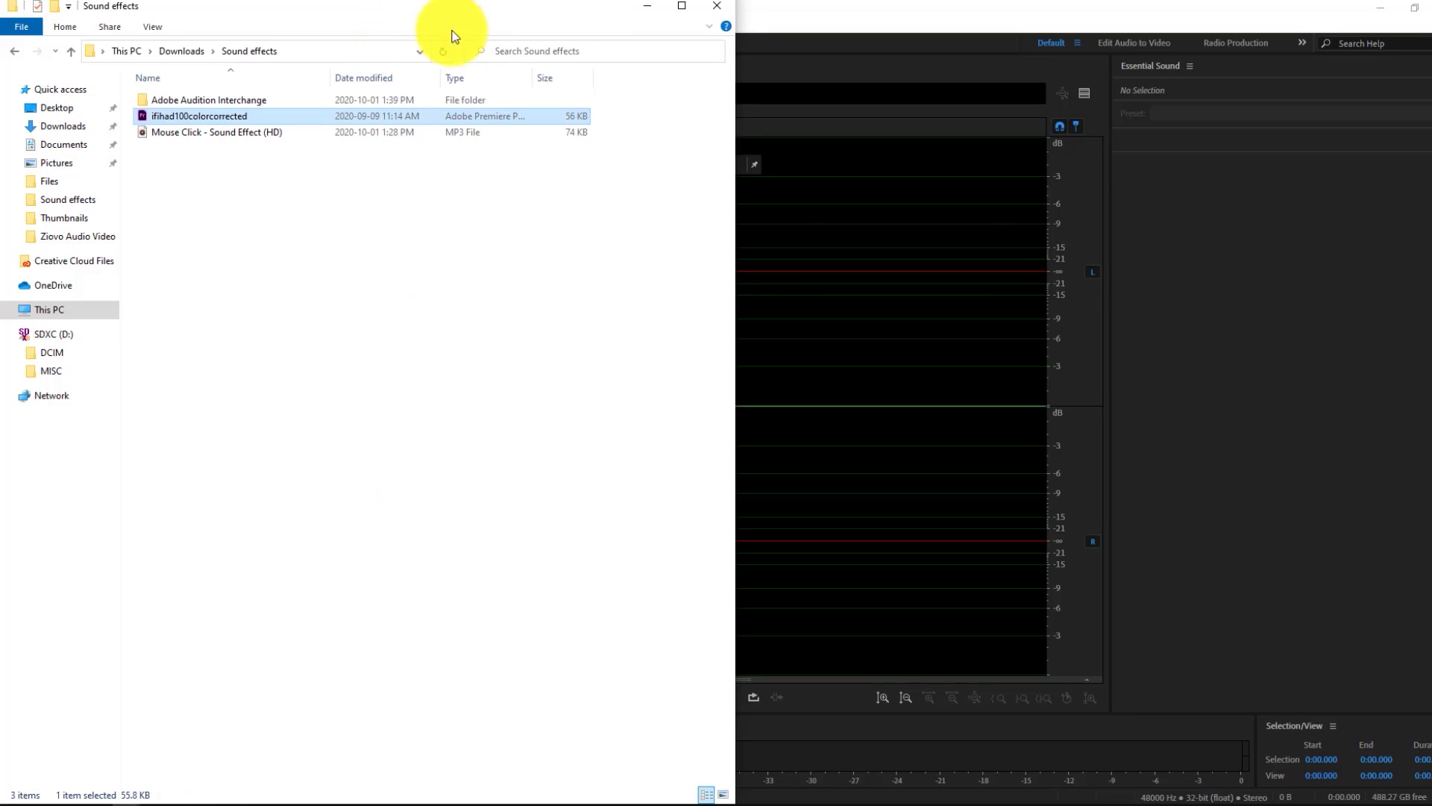
left_click_drag(679, 8, 1268, 108)
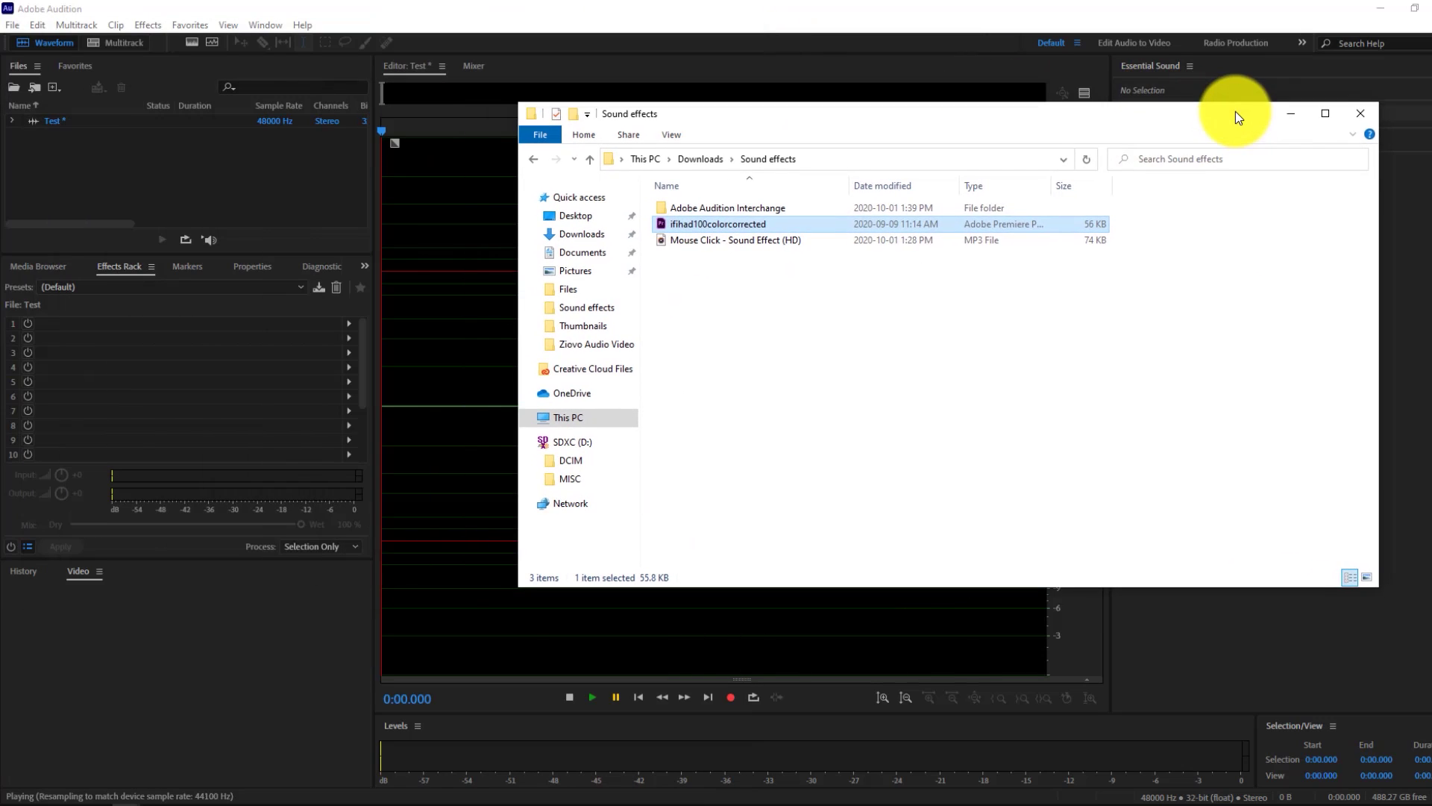
left_click(845, 240)
left_click_drag(681, 240, 179, 187)
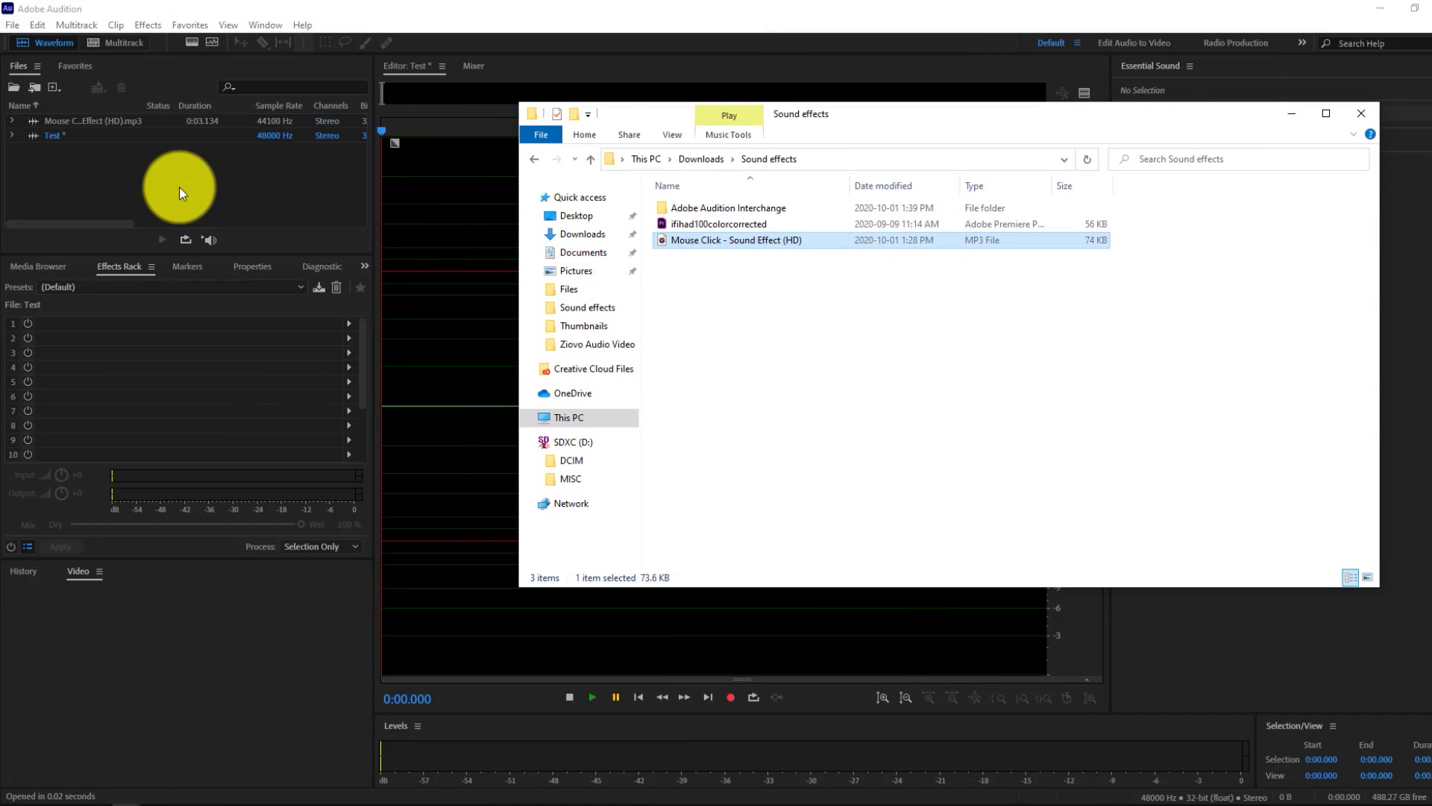
left_click(1301, 116)
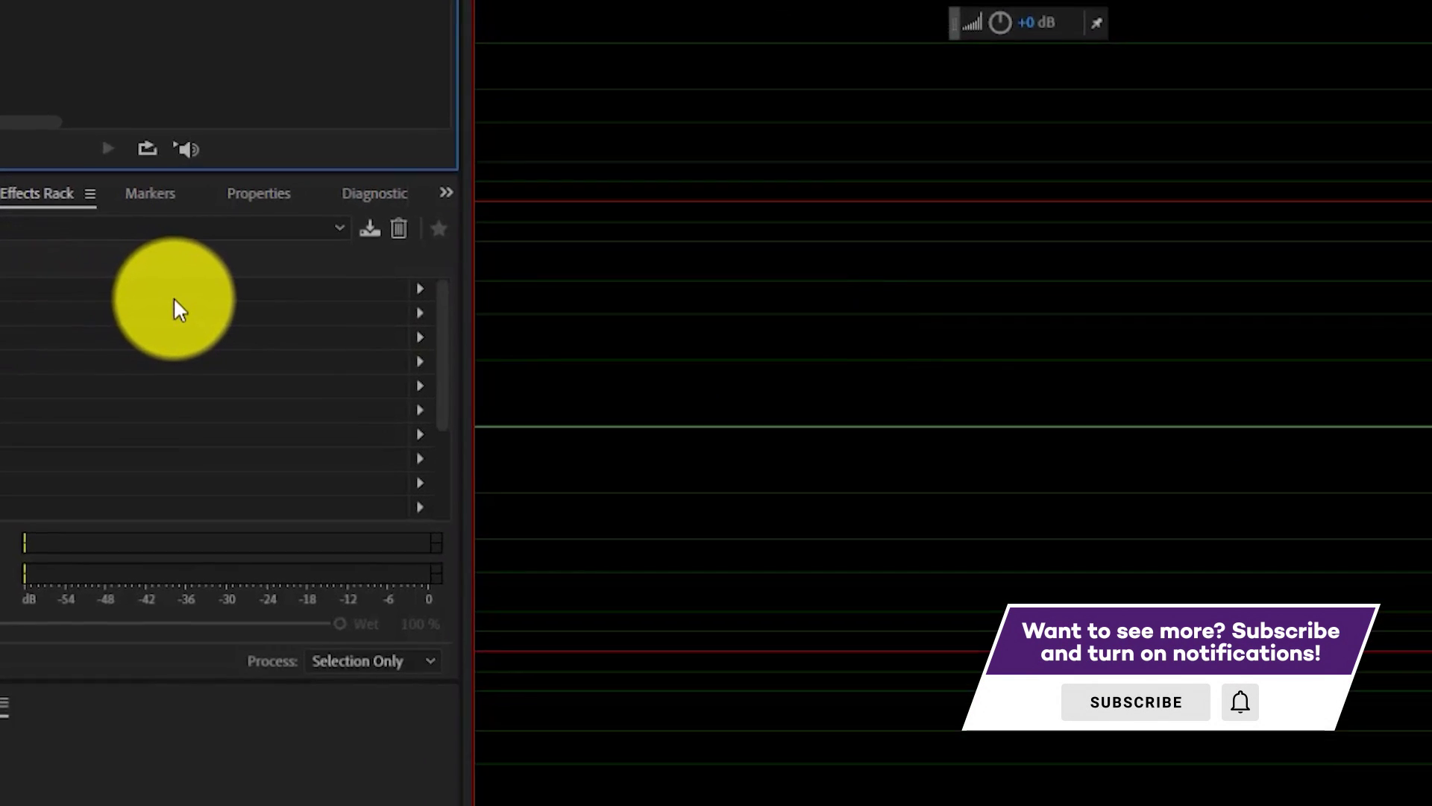
Look through the media browser, effects rack, markers, Test file properties, edit history and video view.
left_click(92, 104)
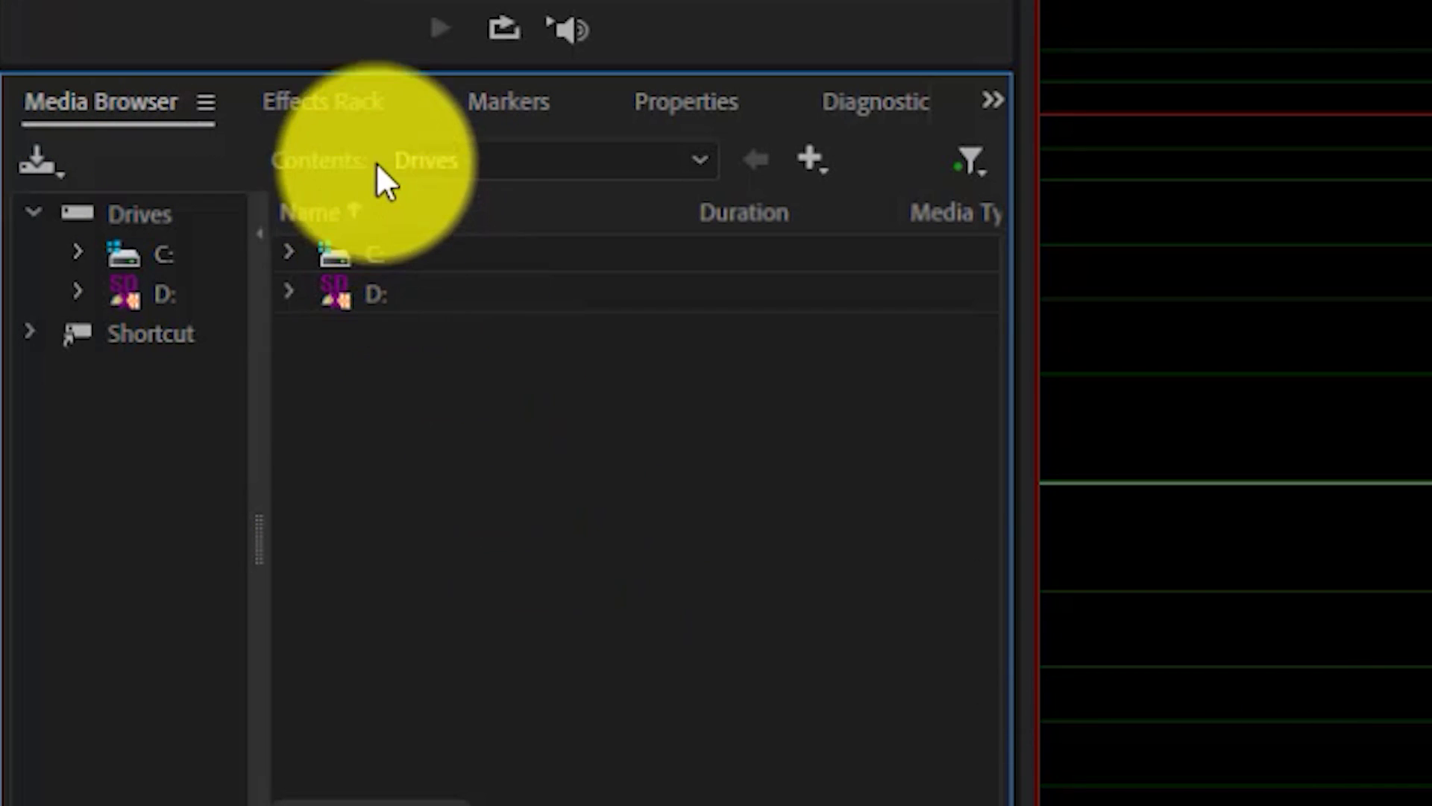
left_click(324, 100)
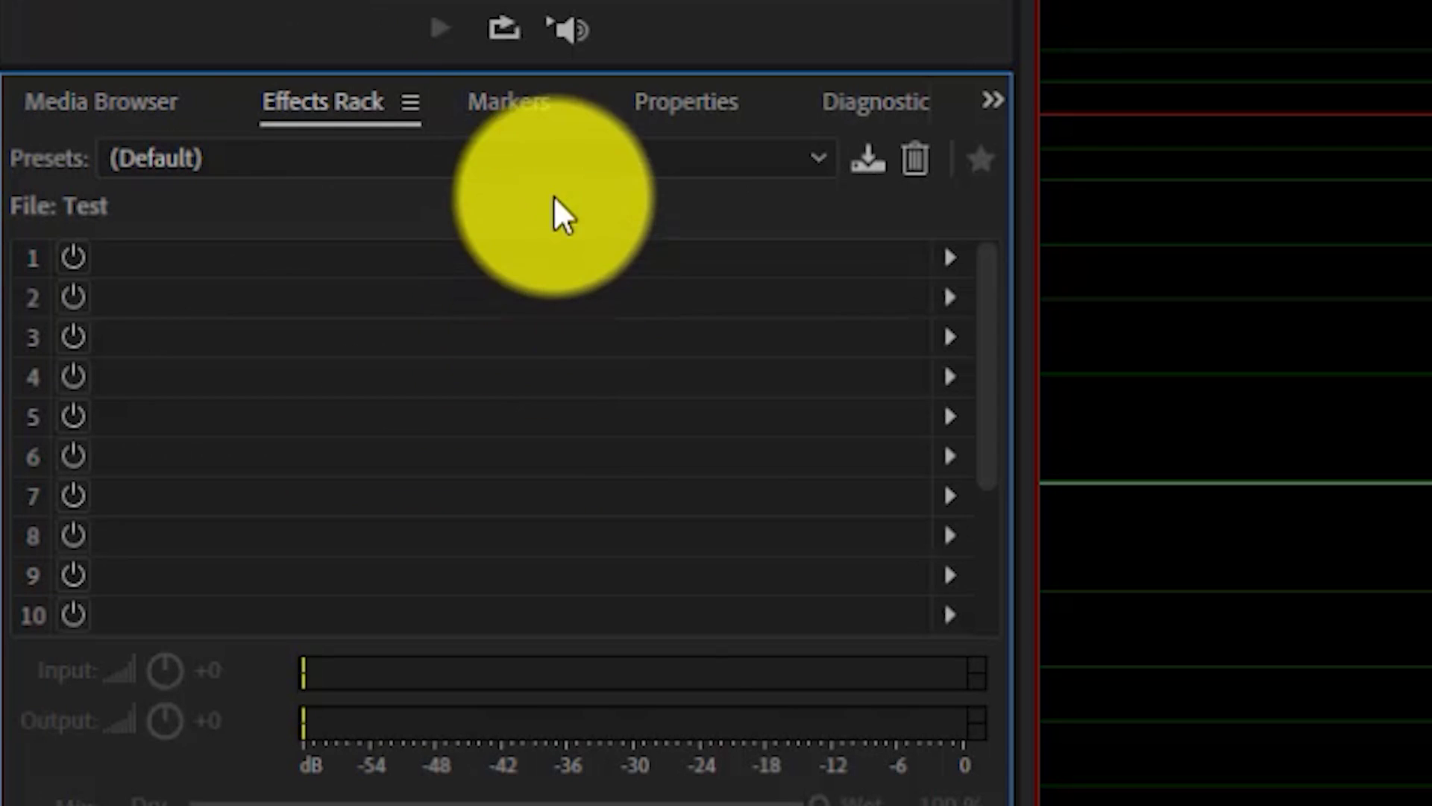
left_click(498, 106)
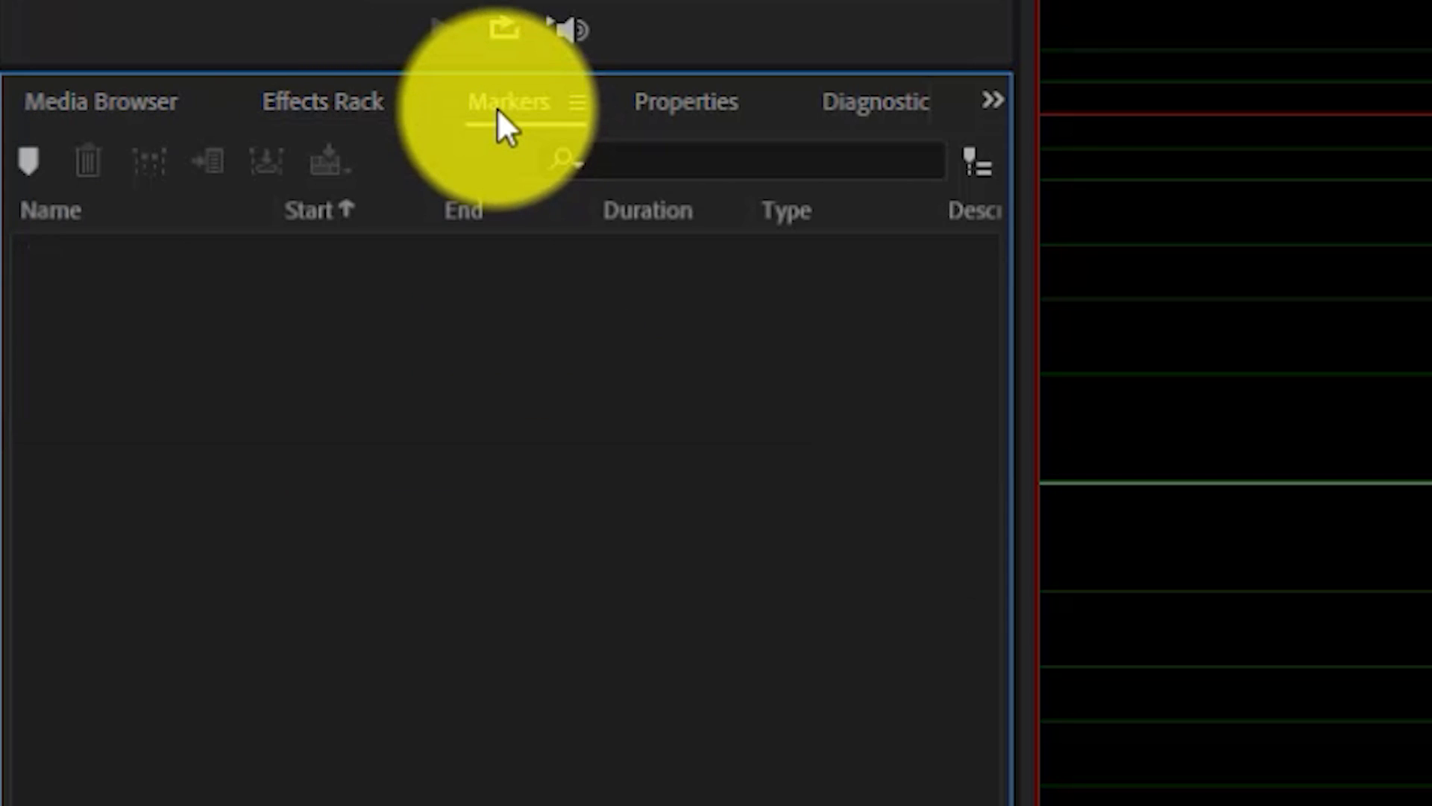
left_click(667, 112)
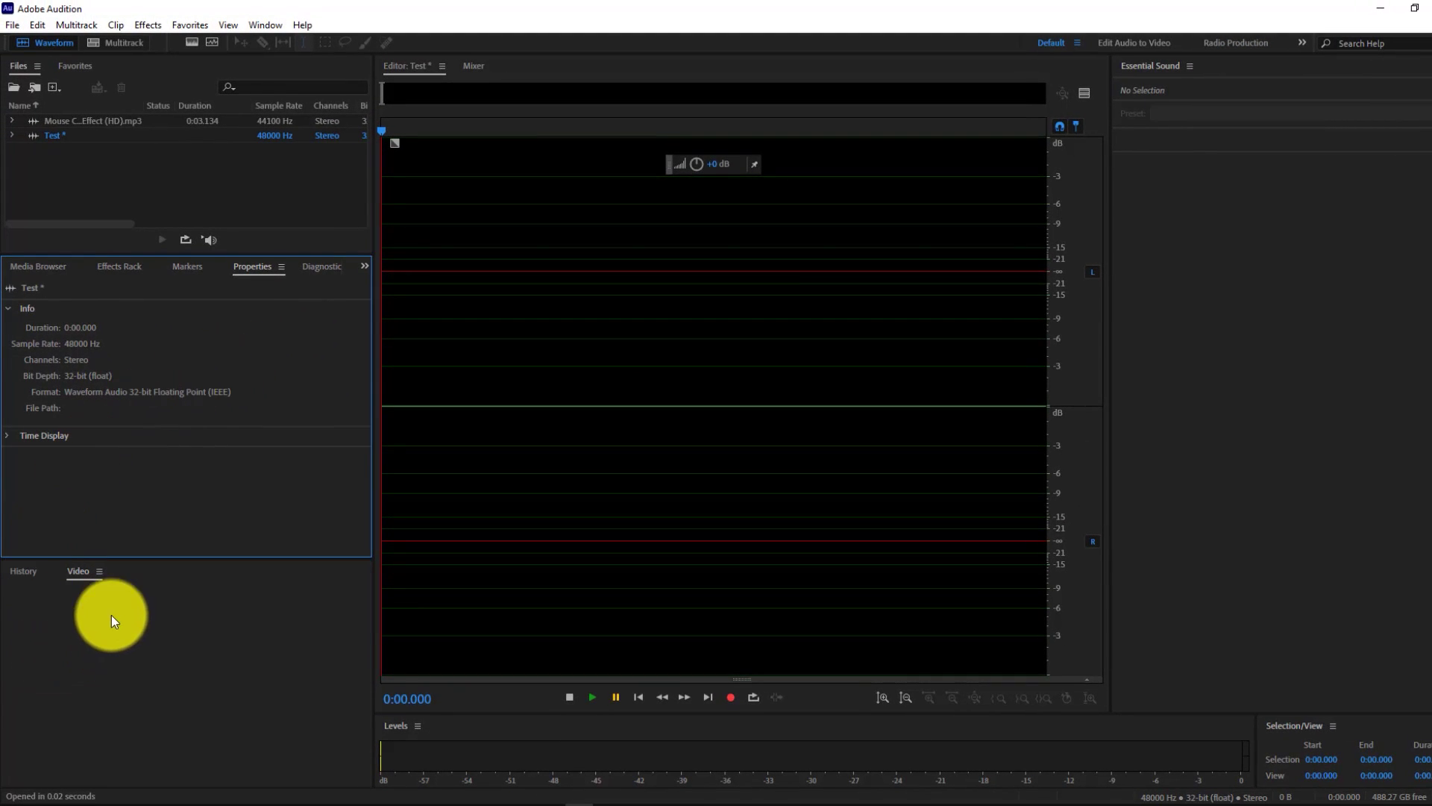
left_click(23, 571)
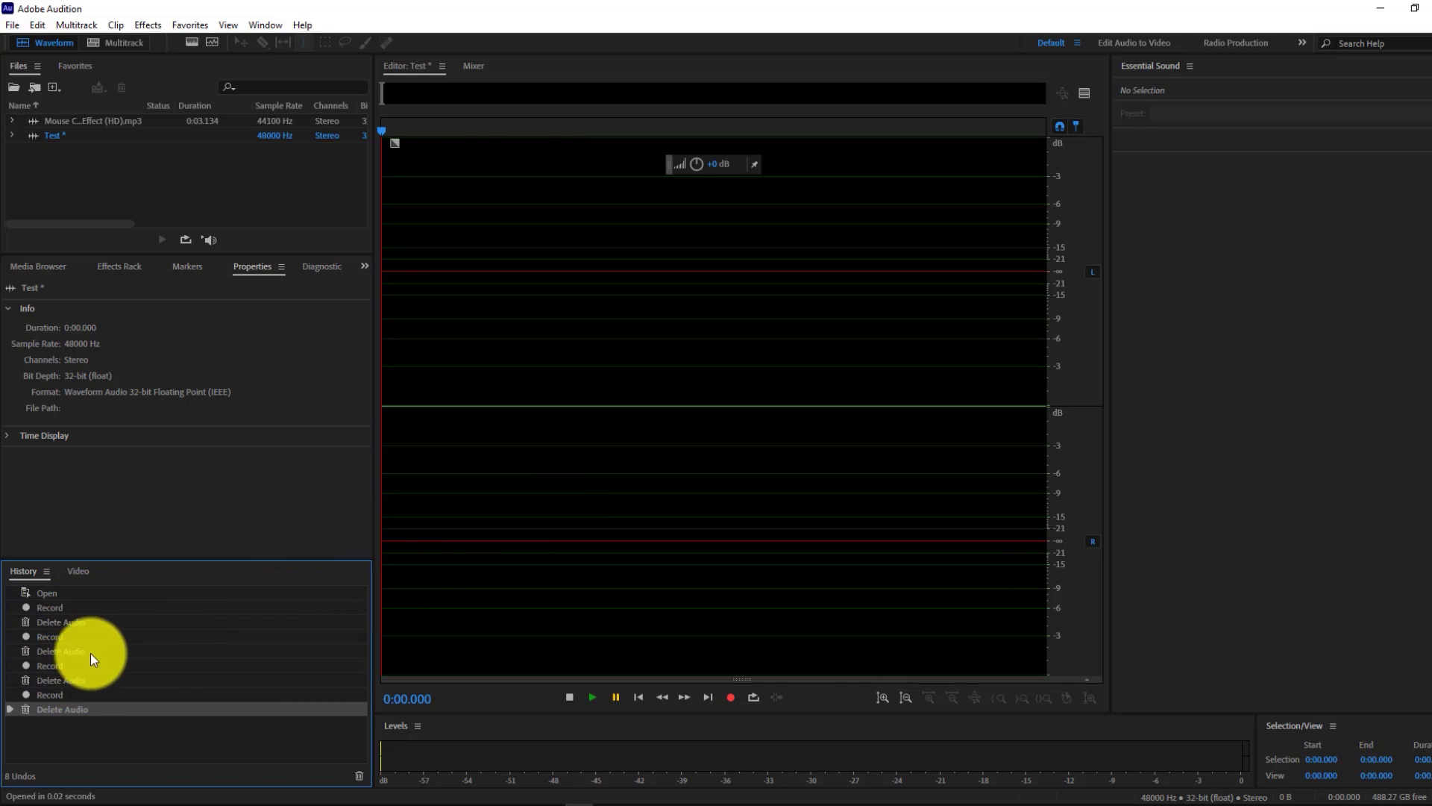
left_click(78, 571)
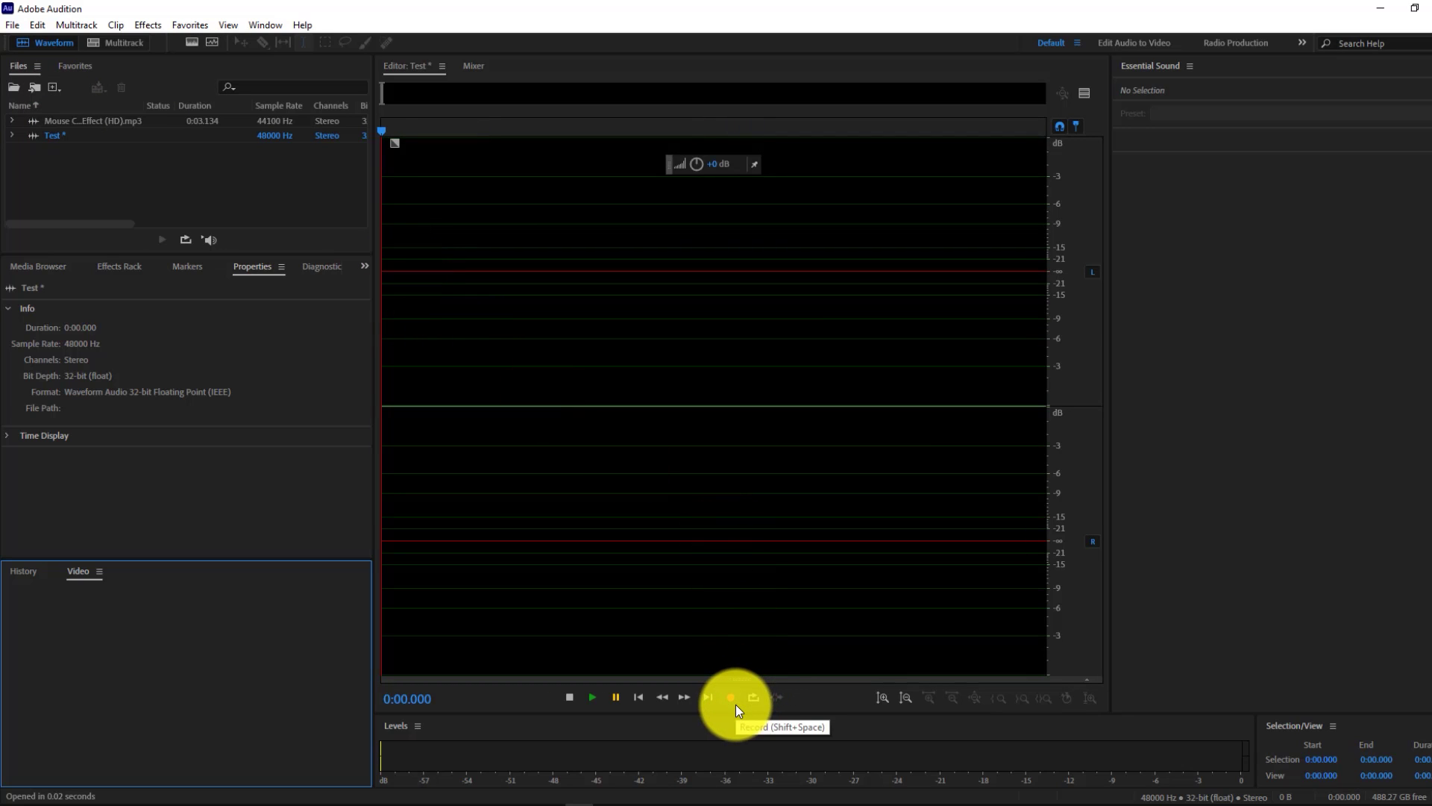
Record about 12.5 seconds of microphone audio into the Test file and place the playhead at about 1 second.
left_click(410, 272)
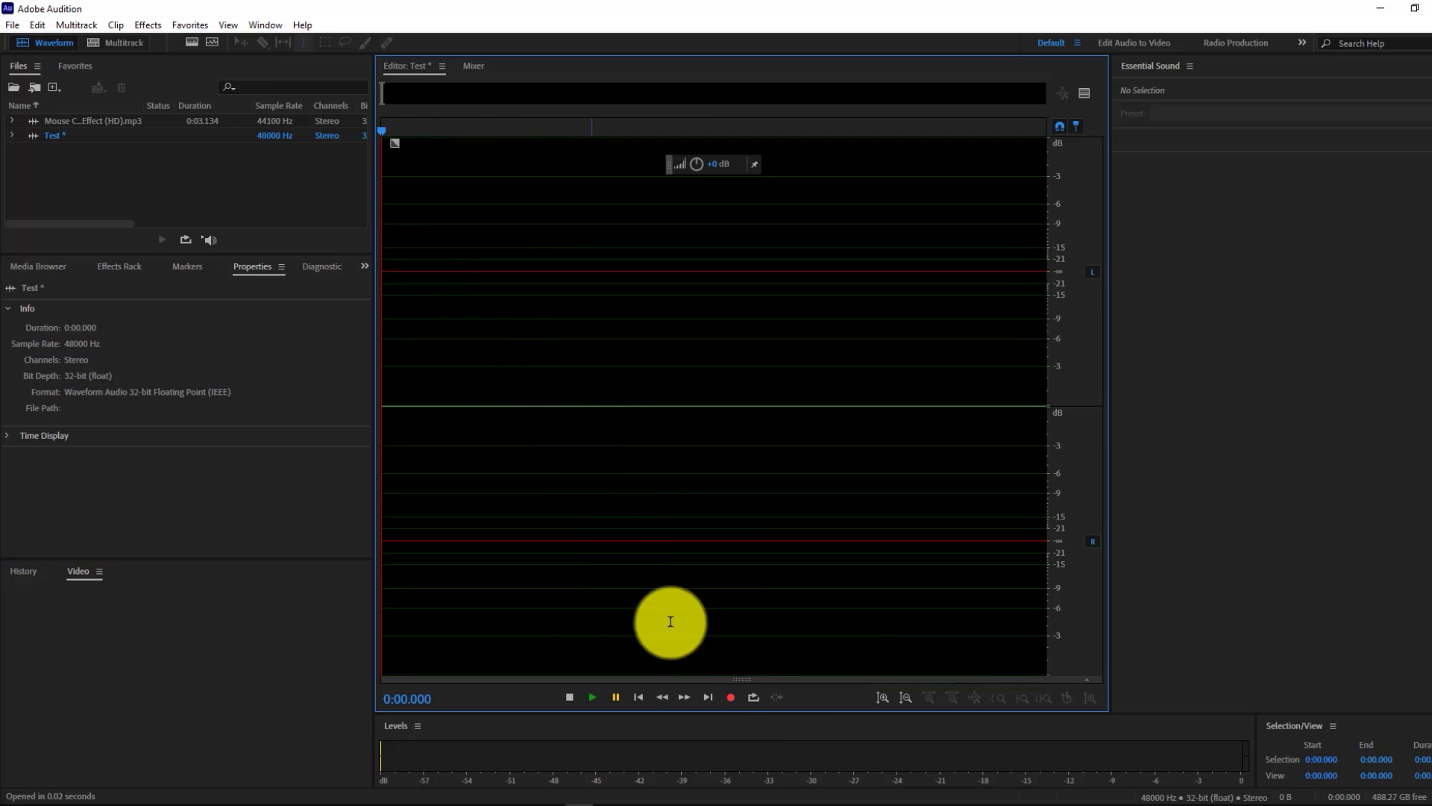
left_click(729, 696)
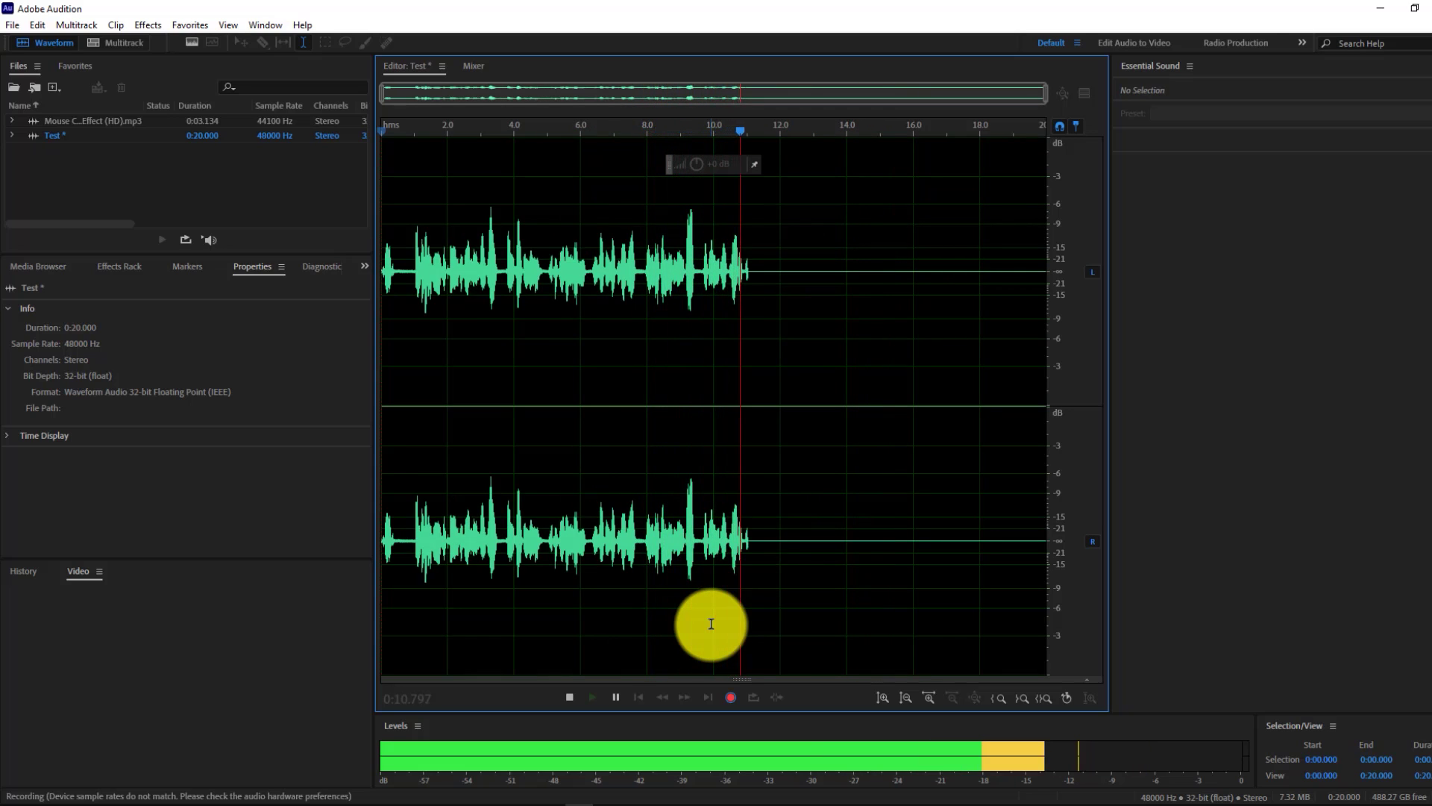
left_click(728, 703)
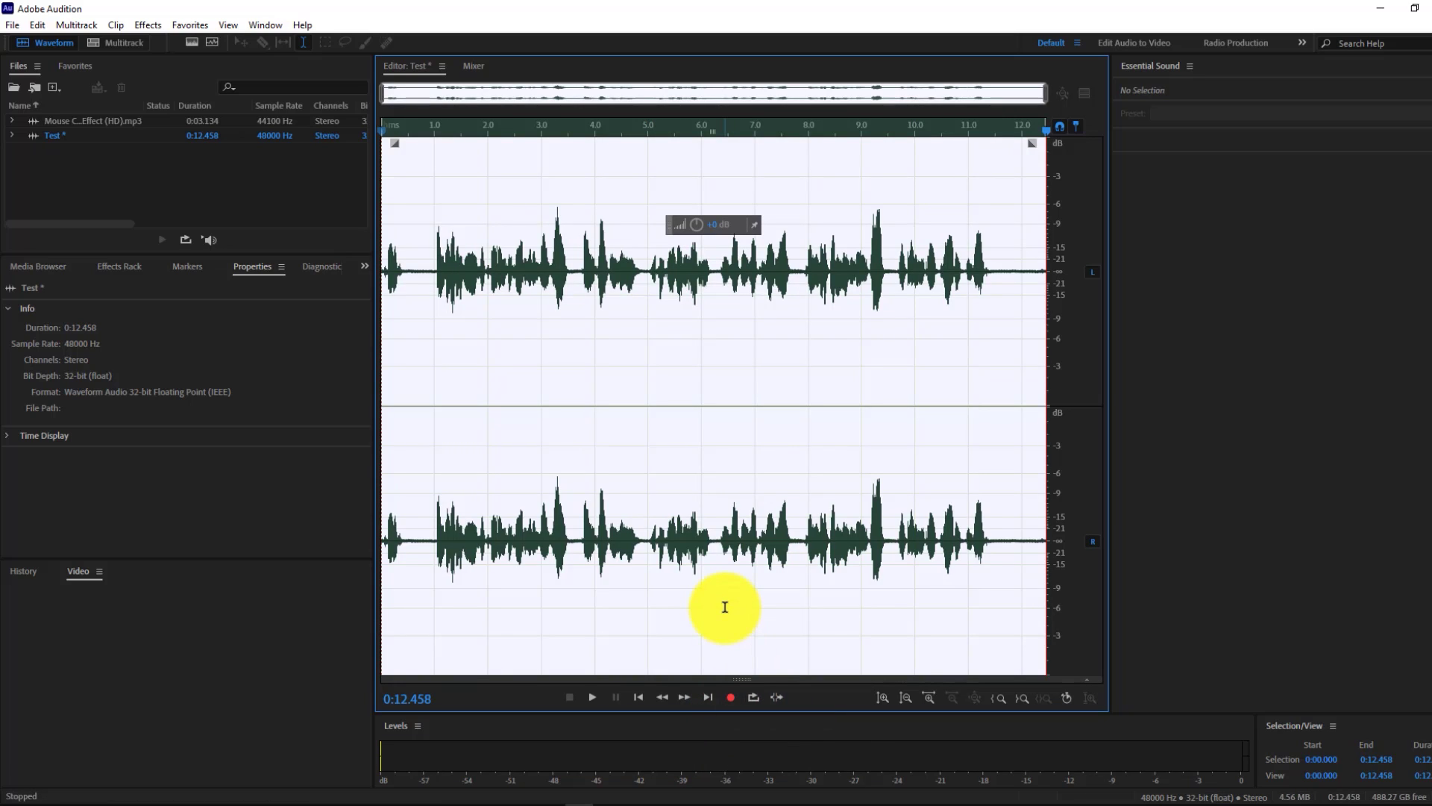
left_click(435, 224)
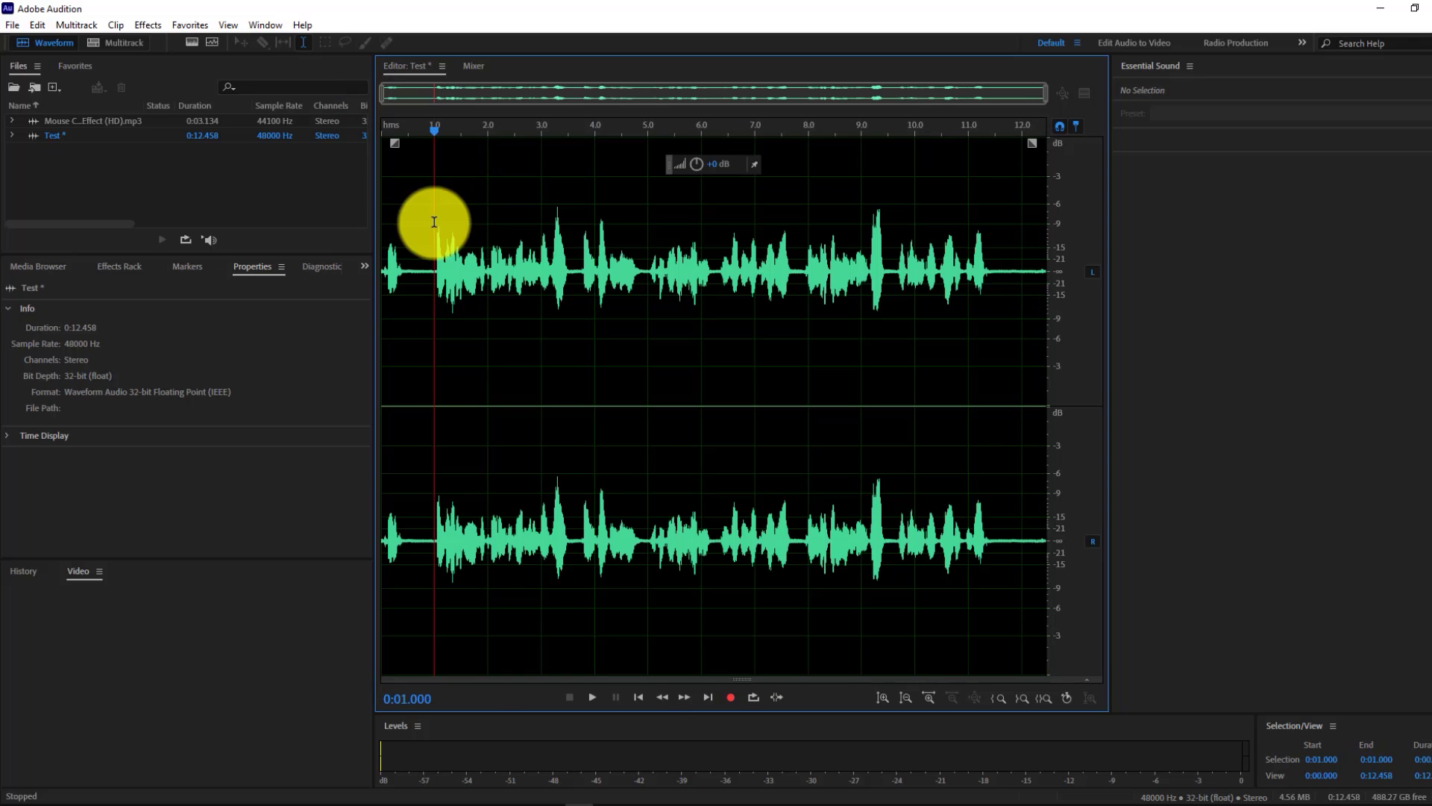
Play the recording back from the 1-second mark and stop near its end.
left_click(593, 697)
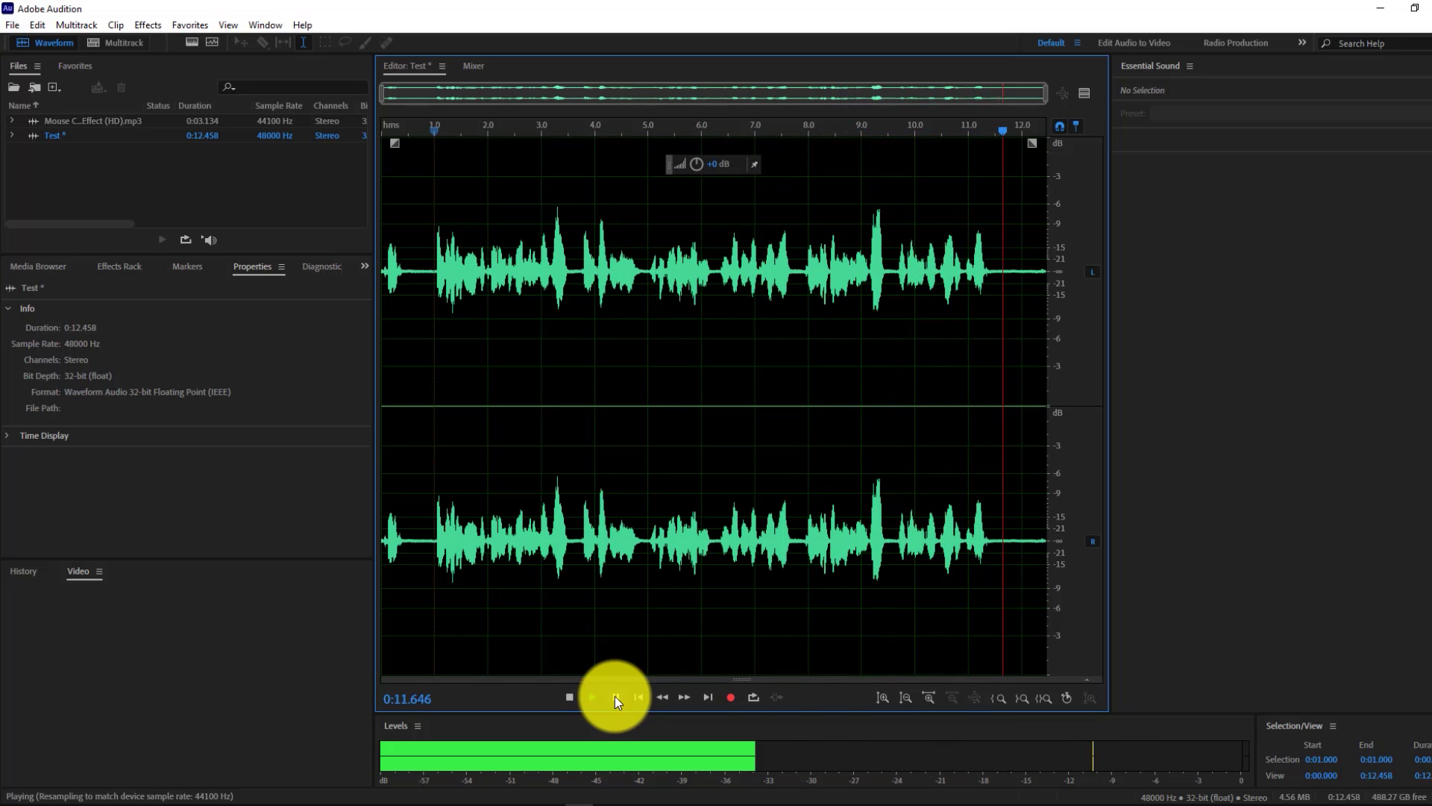
key("space")
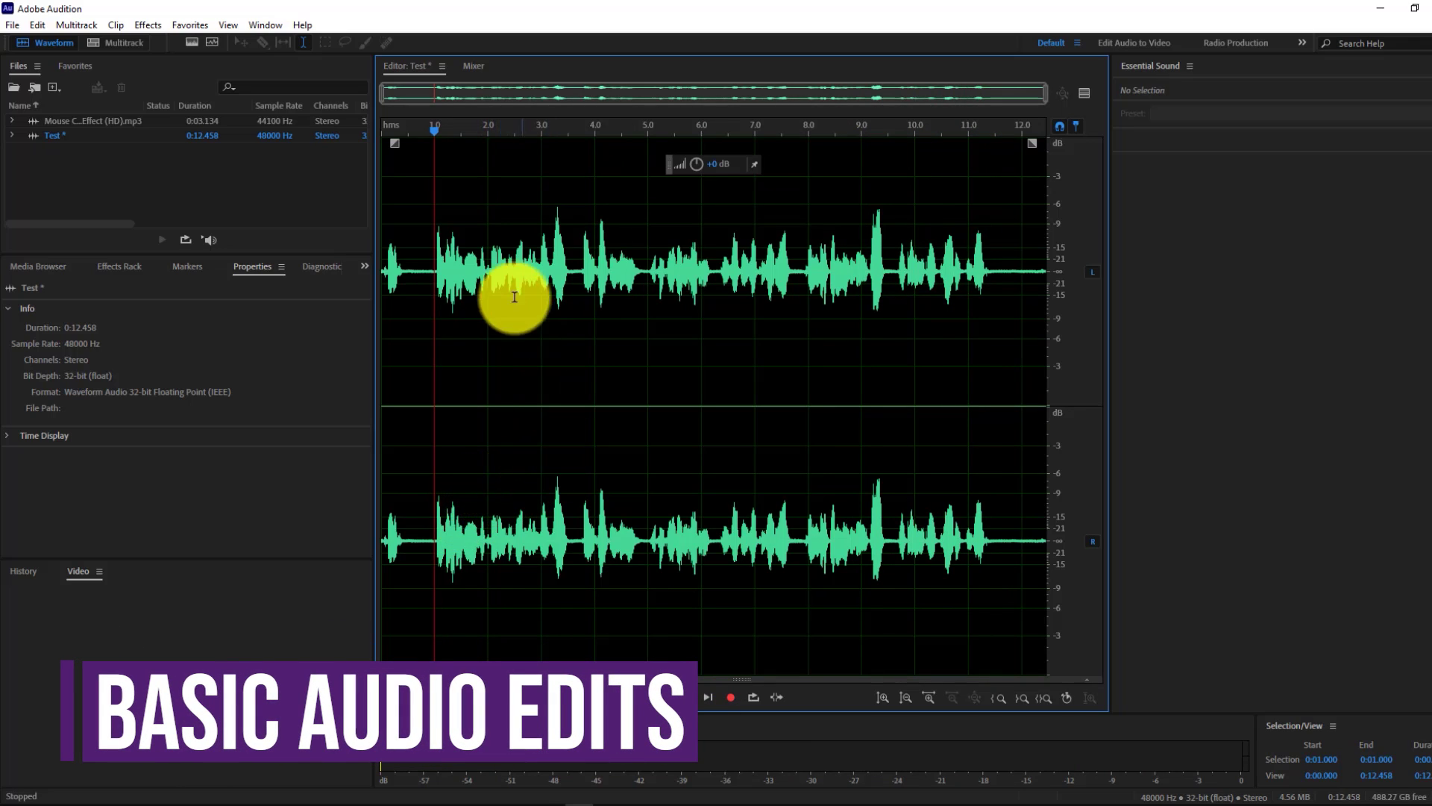
Copy the passage from 1 to about 3.5 seconds, paste it at about 3.7 seconds, and delete the pasted copy.
left_click_drag(435, 250, 570, 261)
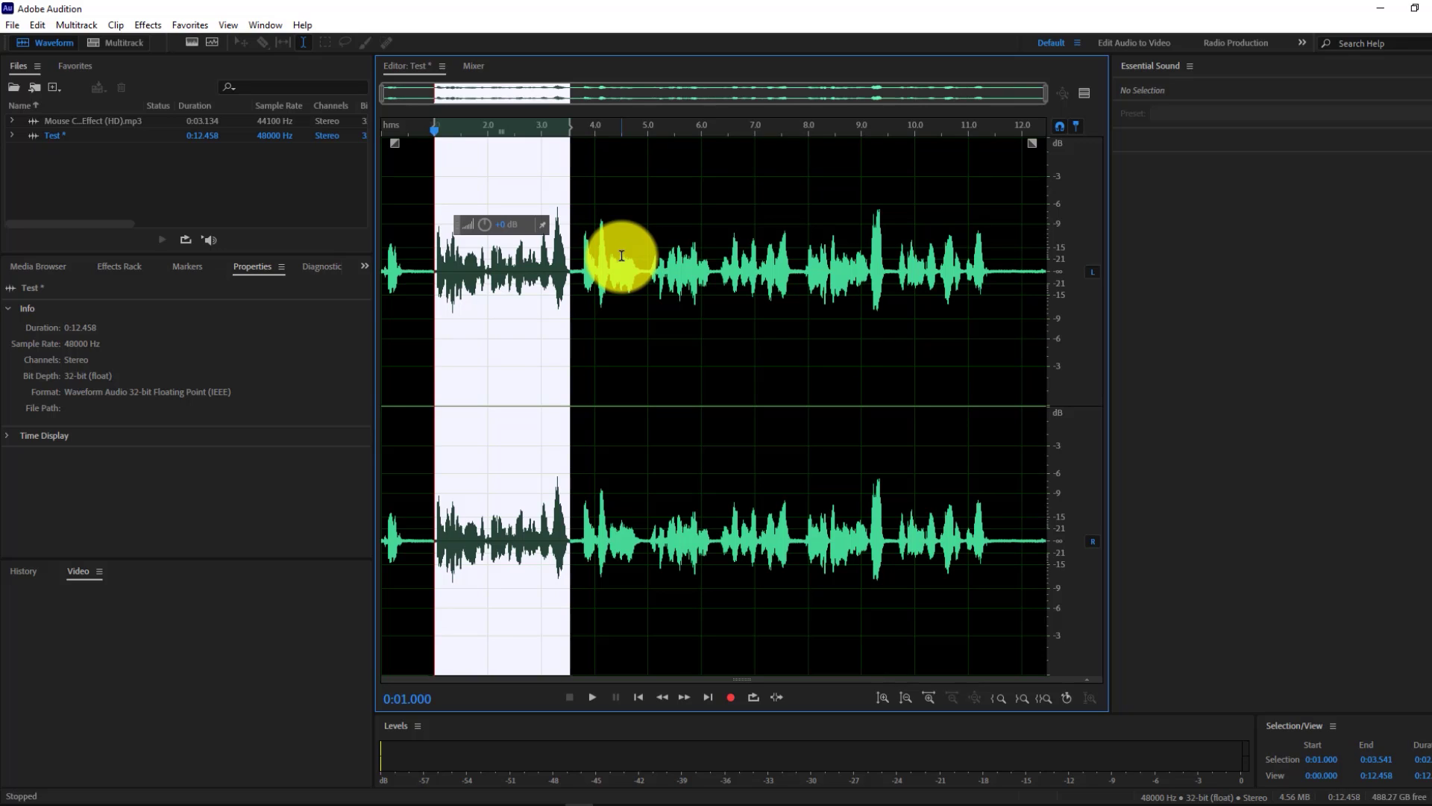
key("ctrl+c")
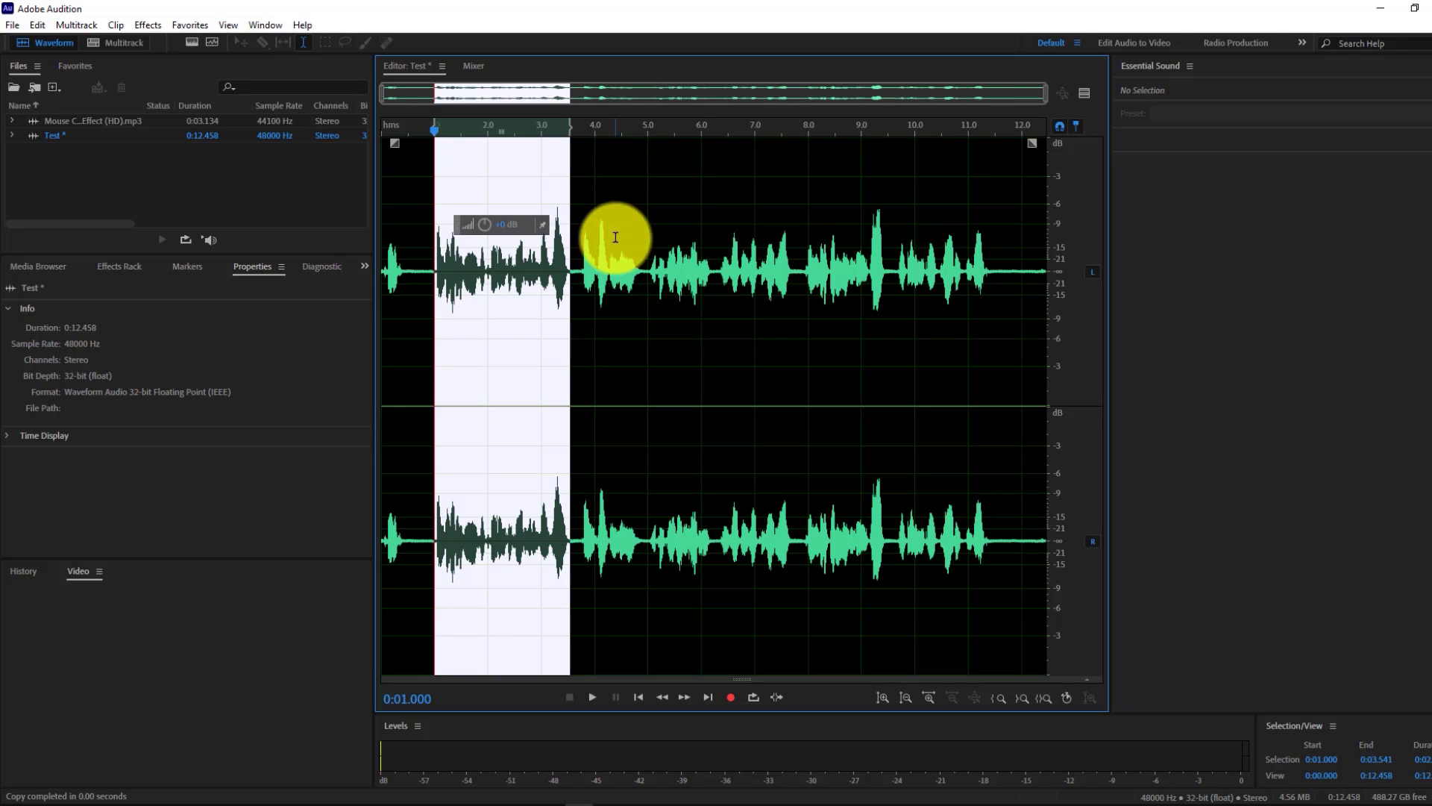
left_click(581, 265)
key("ctrl+v")
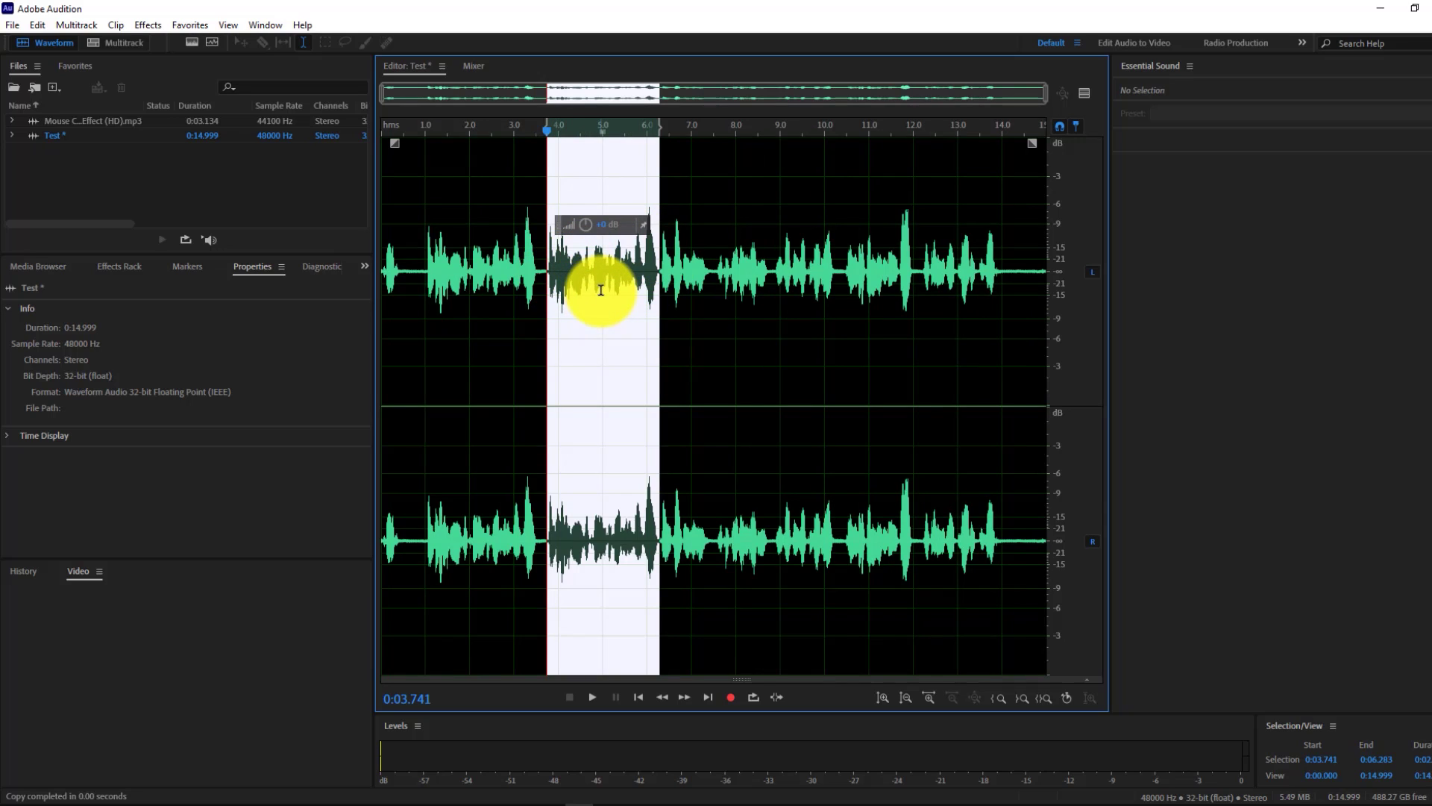
key("Delete")
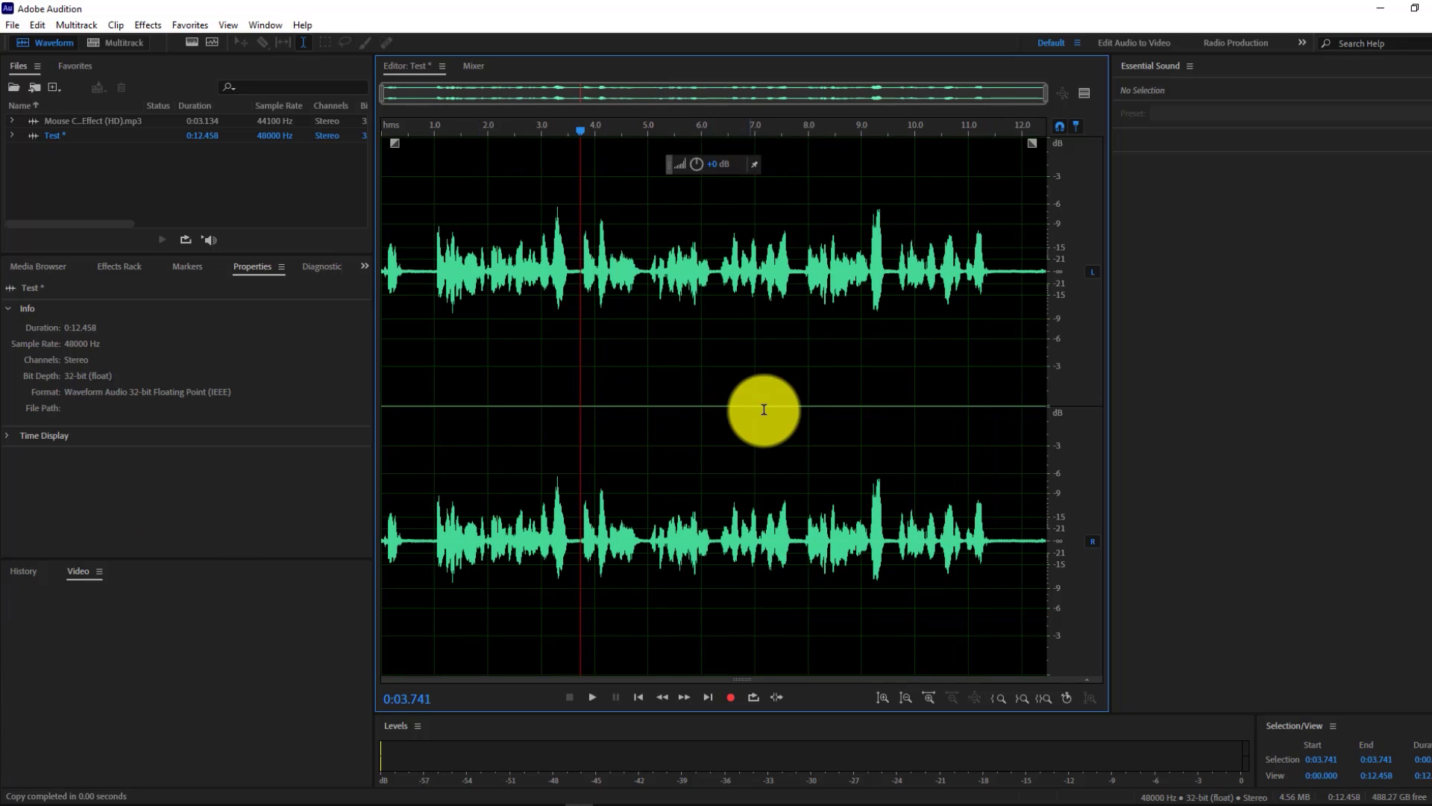
Cut the silence from about 11.4 seconds to the end and slightly raise the volume of the whole recording.
left_click_drag(991, 272, 1037, 279)
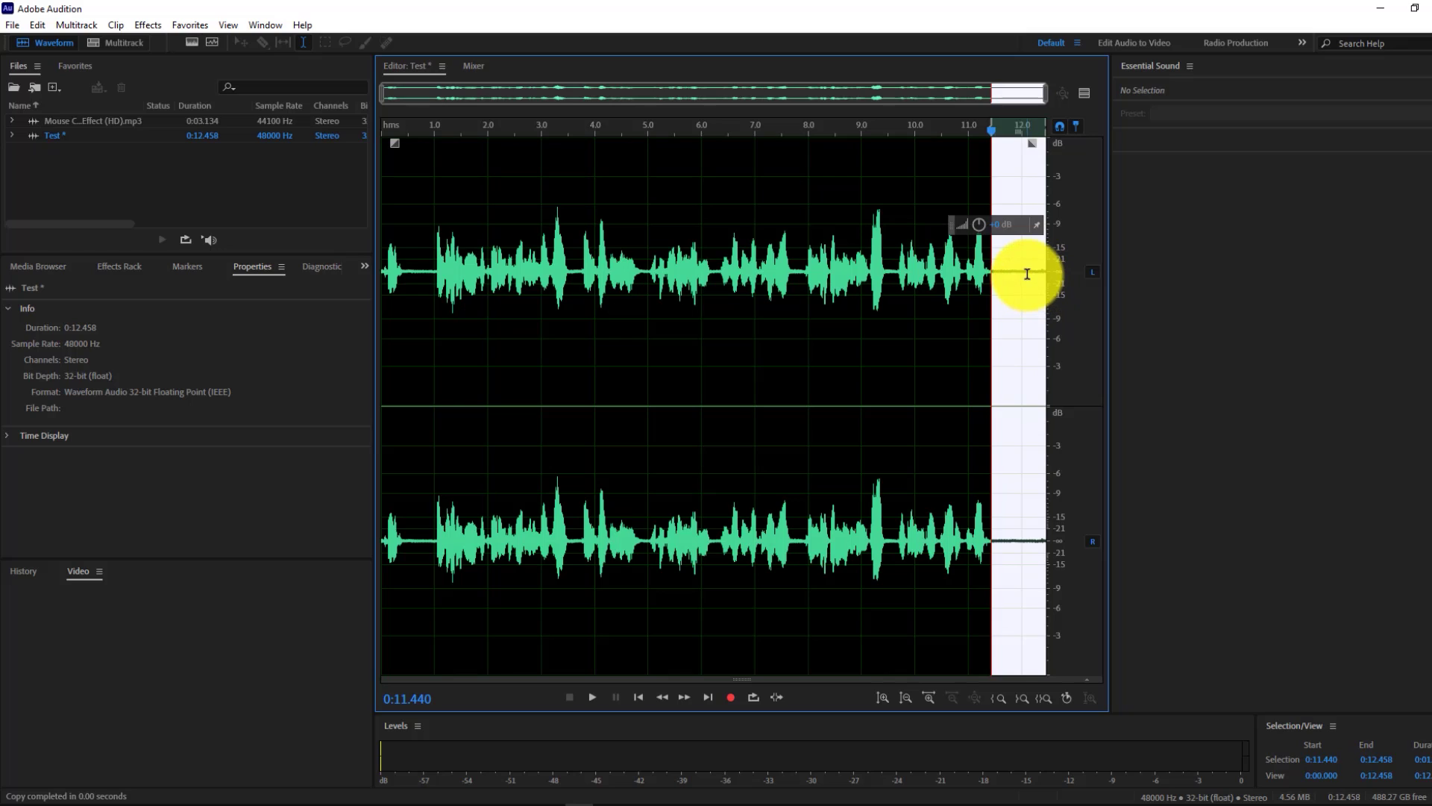
key("ctrl+x")
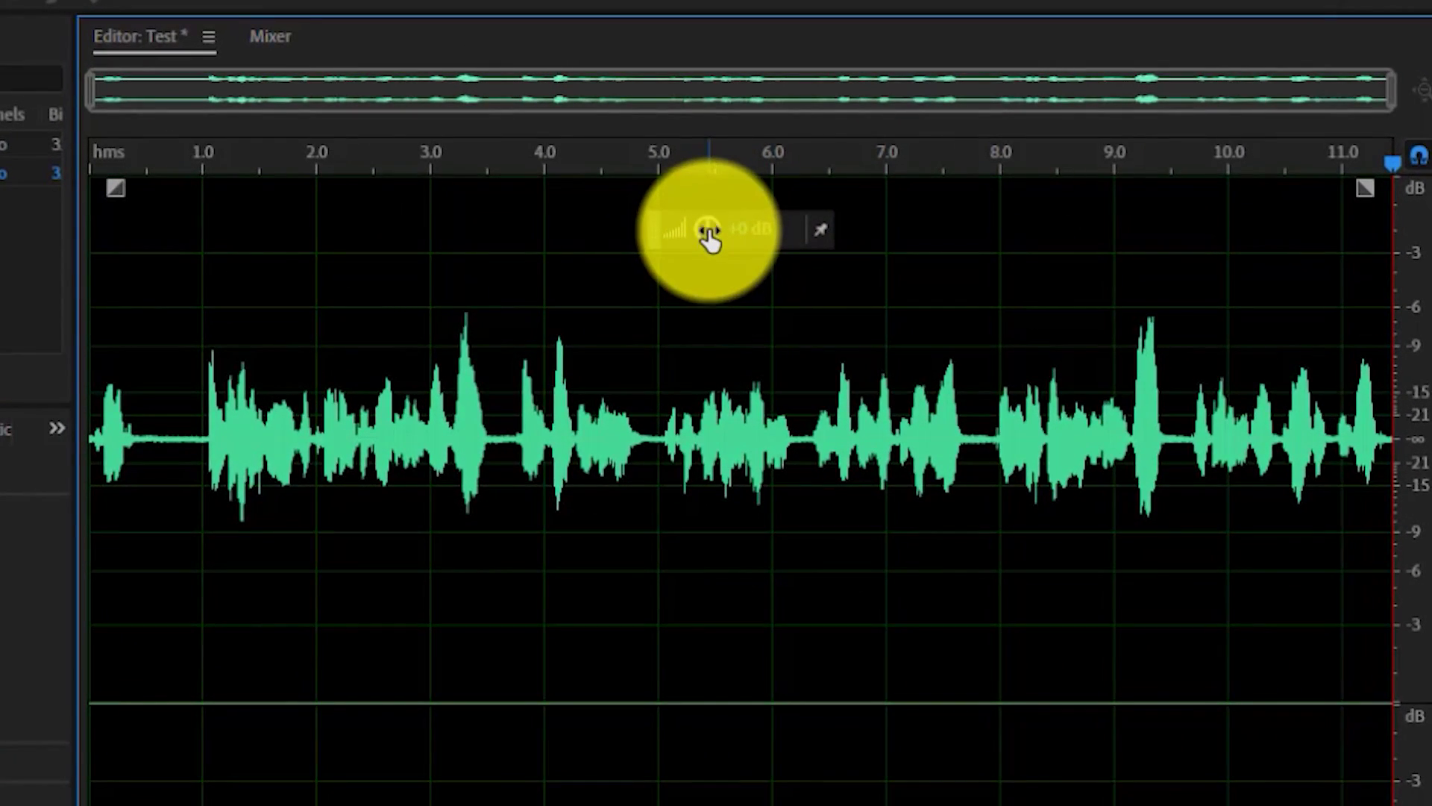
mouse_move(709, 237)
left_mouse_down()
mouse_move(746, 239)
mouse_move(727, 221)
left_mouse_up()
left_click(784, 552)
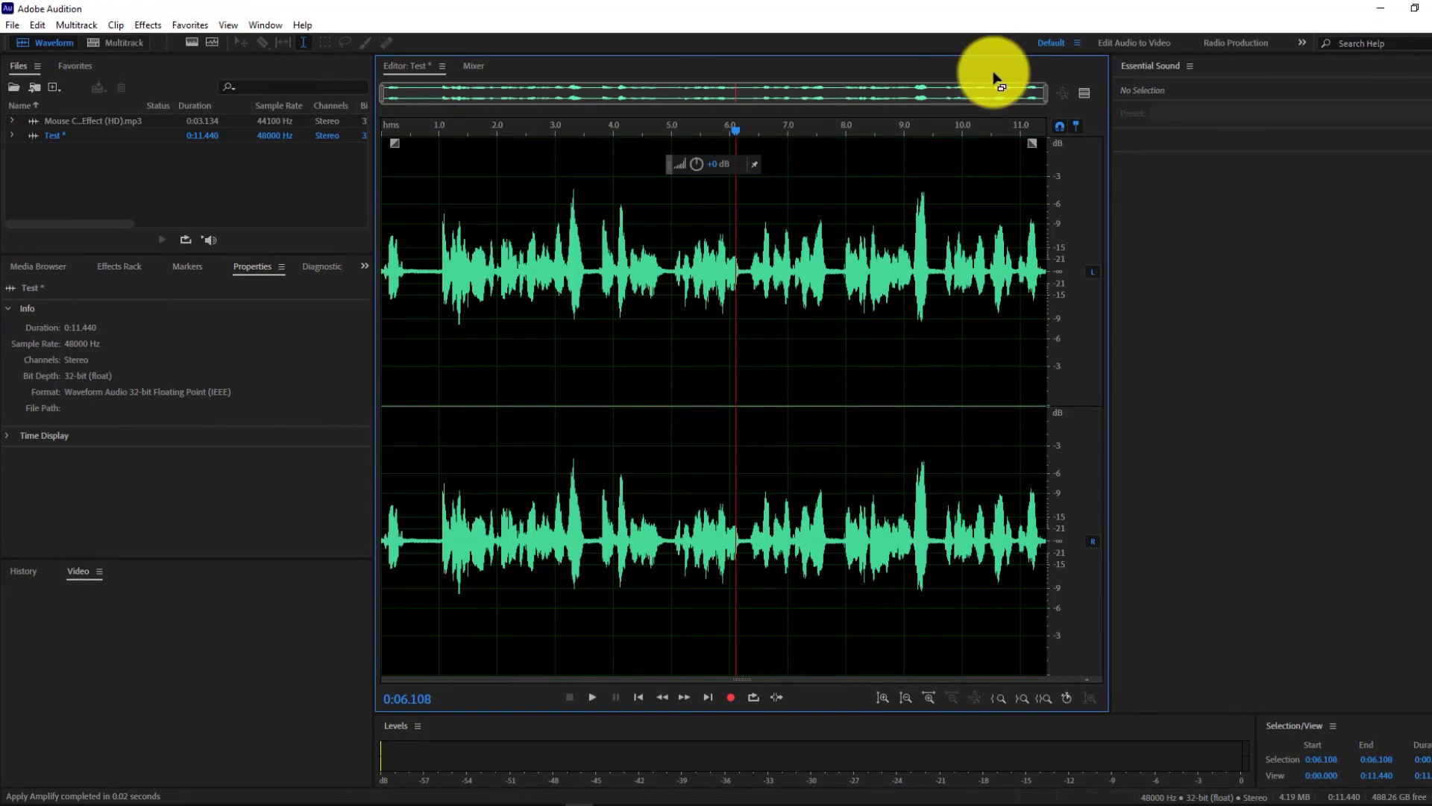
Apply a short fade-in at the start and a short fade-out at the end of the recording.
mouse_move(397, 143)
left_mouse_down()
mouse_move(457, 141)
mouse_move(407, 142)
left_mouse_up()
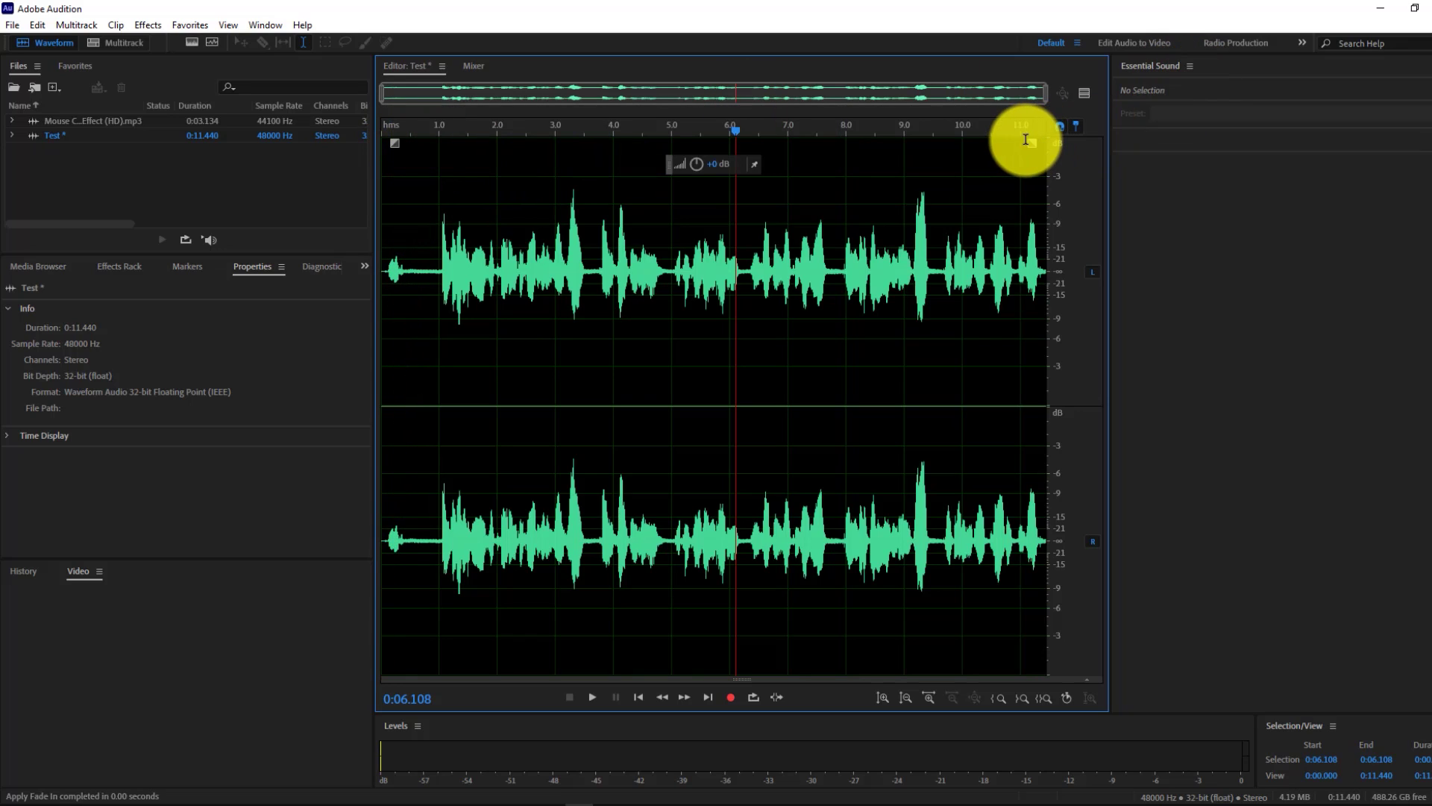
left_click_drag(1031, 143, 991, 142)
left_click(899, 271)
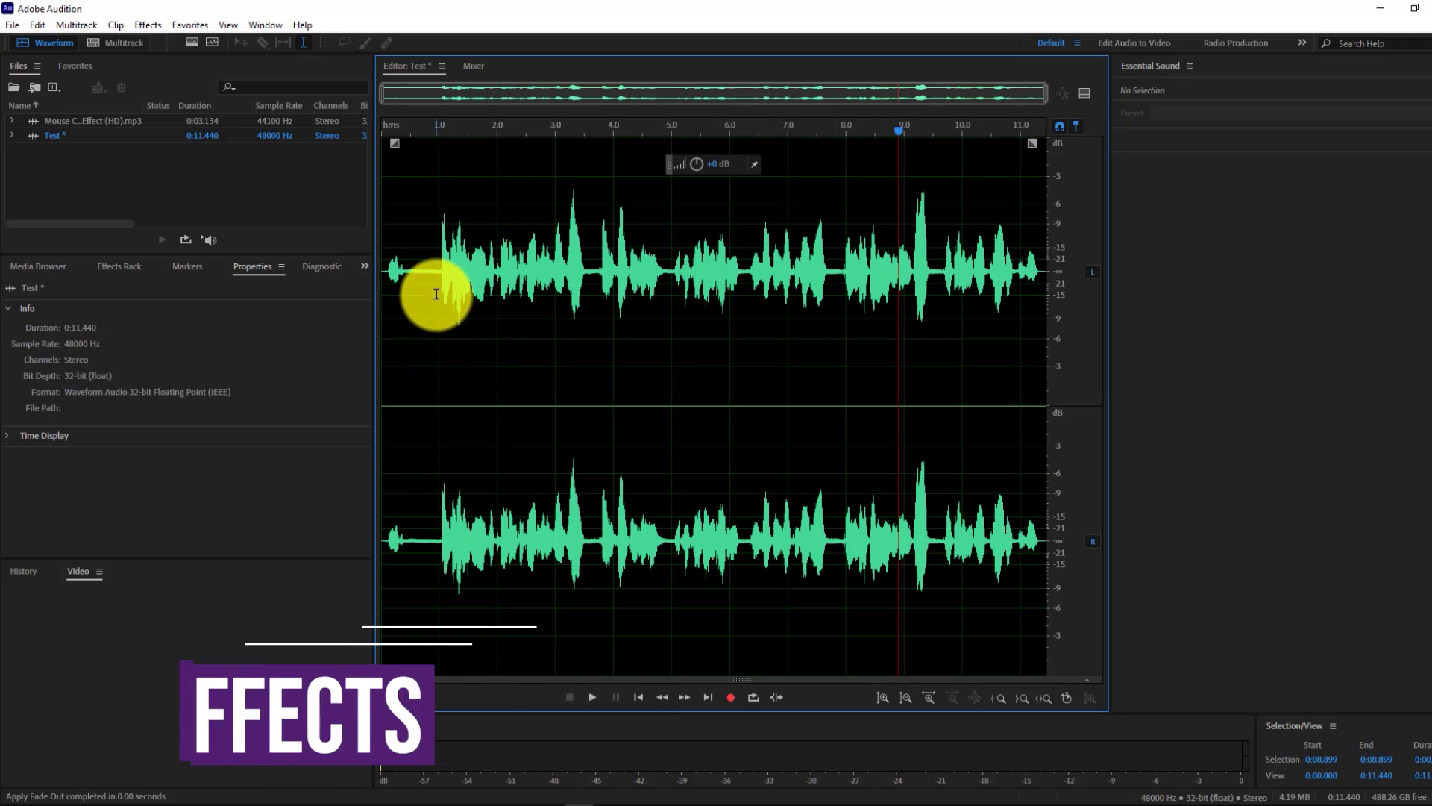
Select the audio from about 0.5 to 6.3 seconds and open the DeNoise effect for it.
left_click_drag(412, 289, 745, 279)
left_click(149, 25)
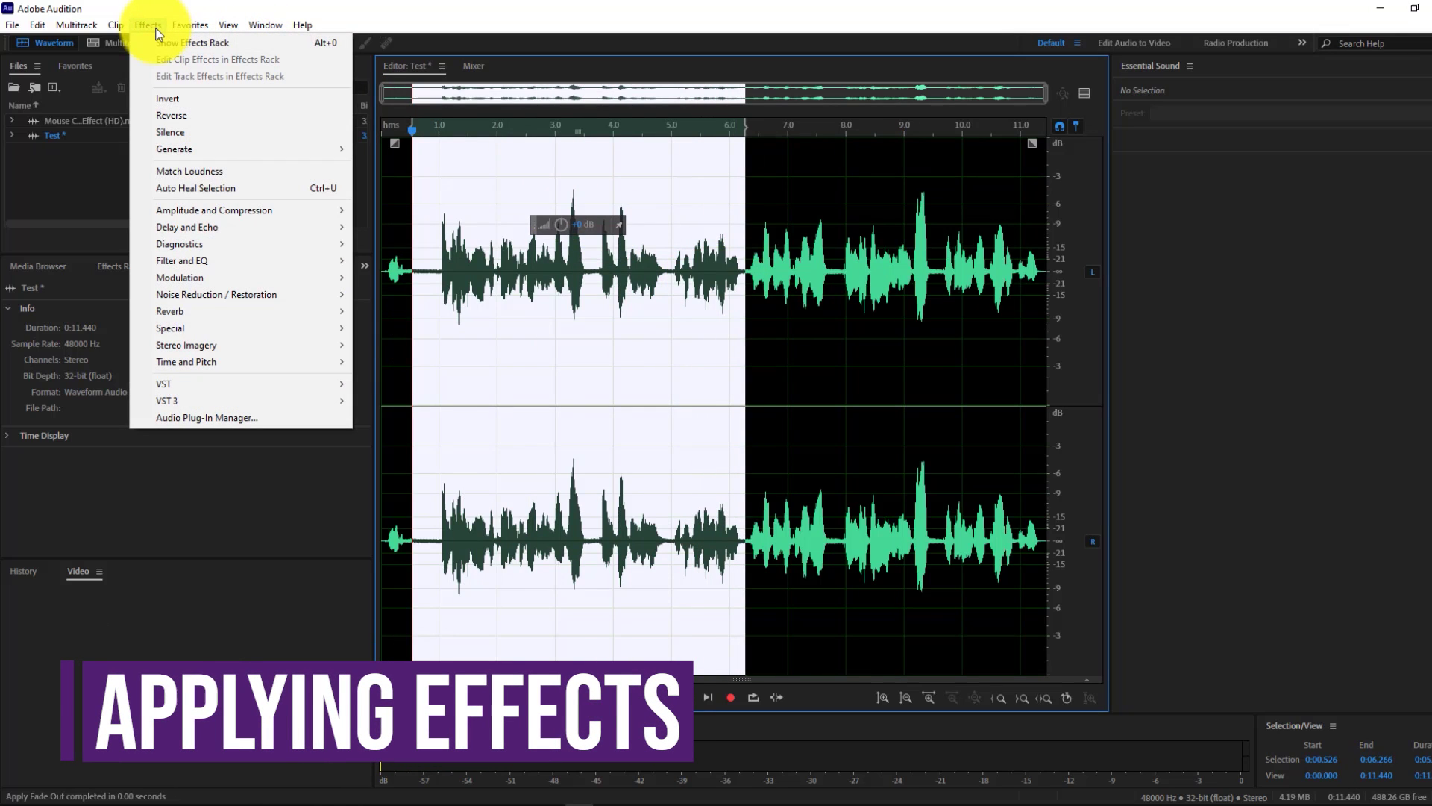
mouse_move(318, 296)
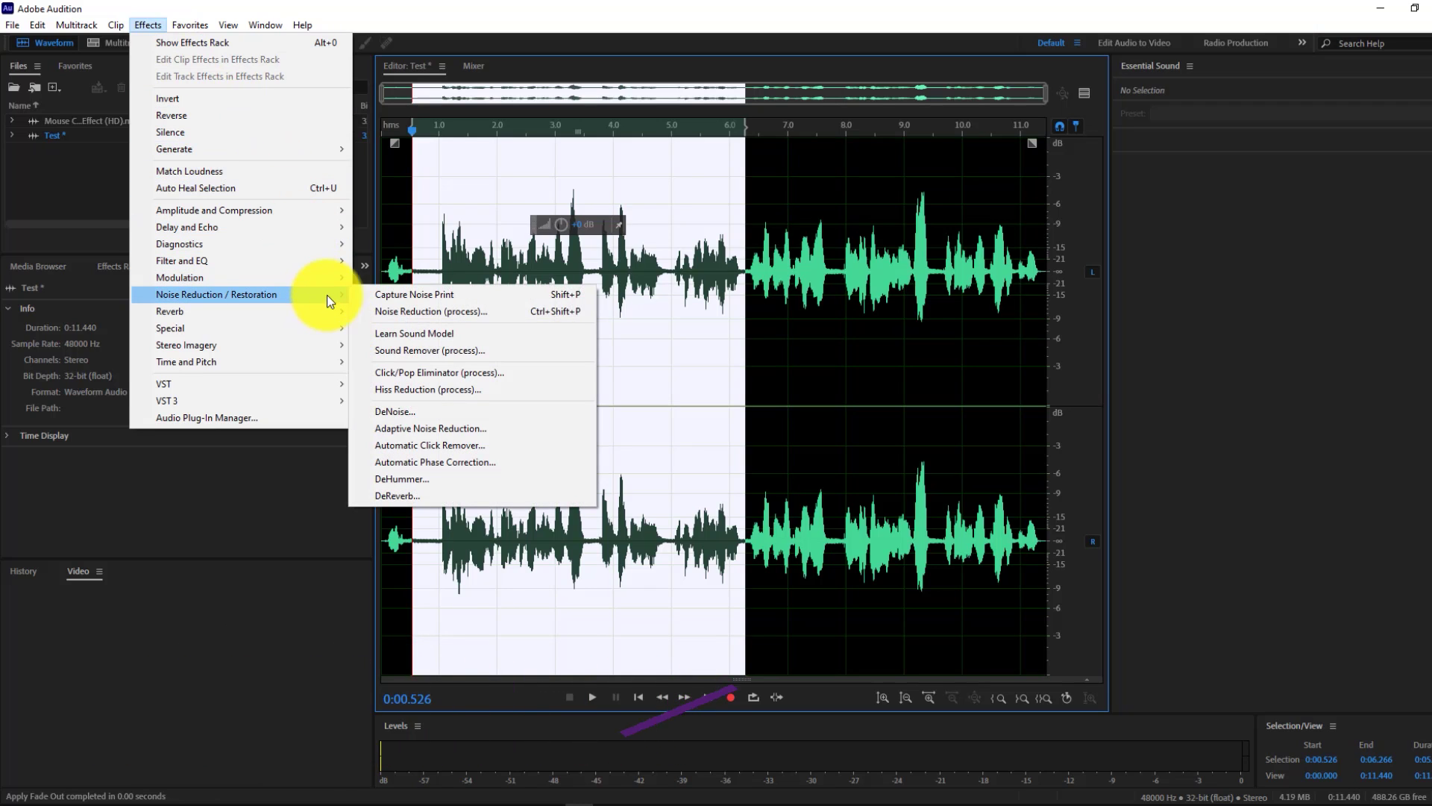
left_click(464, 409)
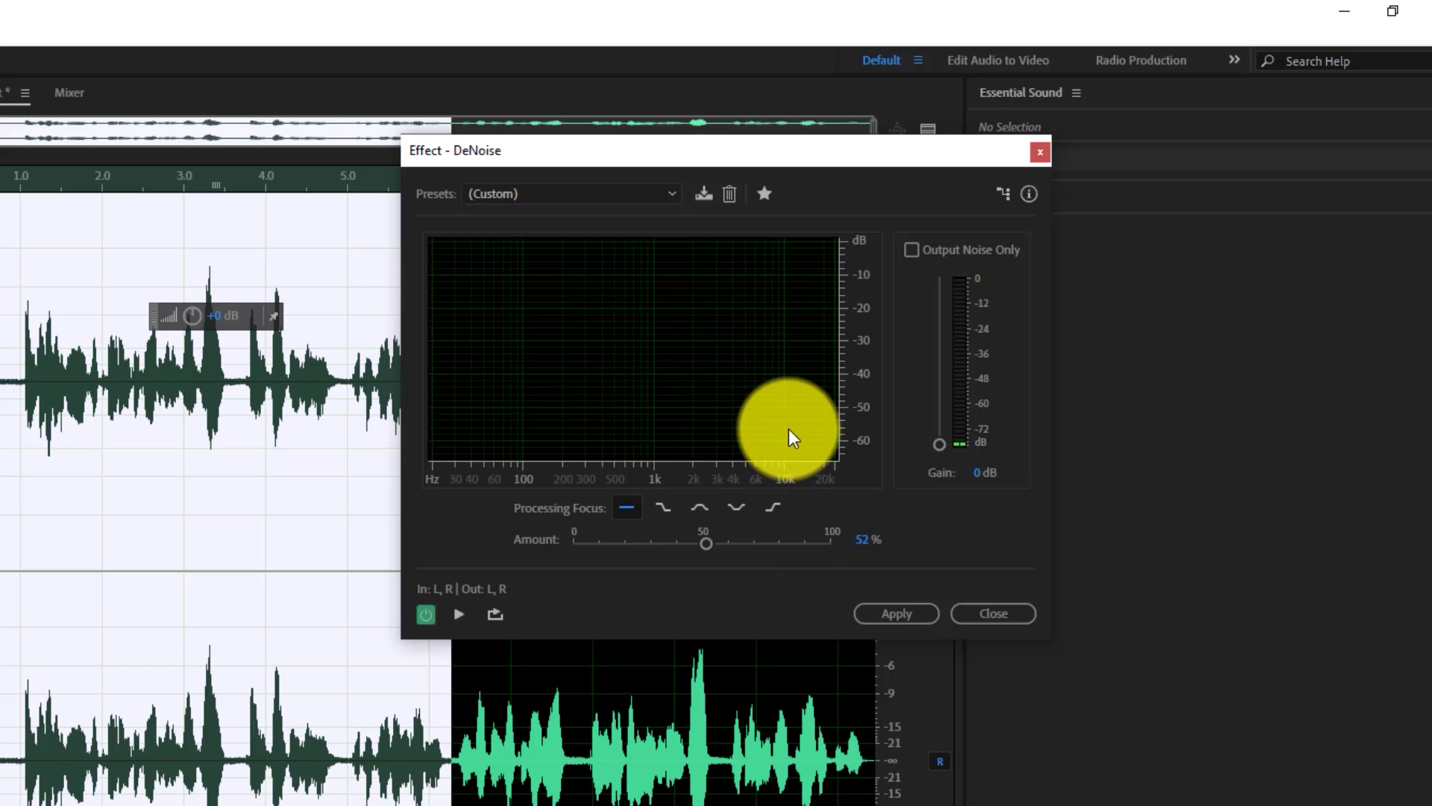
Set the DeNoise amount to 54% and preview the audio with the effect bypassed.
mouse_move(706, 543)
left_mouse_down()
mouse_move(688, 543)
mouse_move(713, 542)
left_mouse_up()
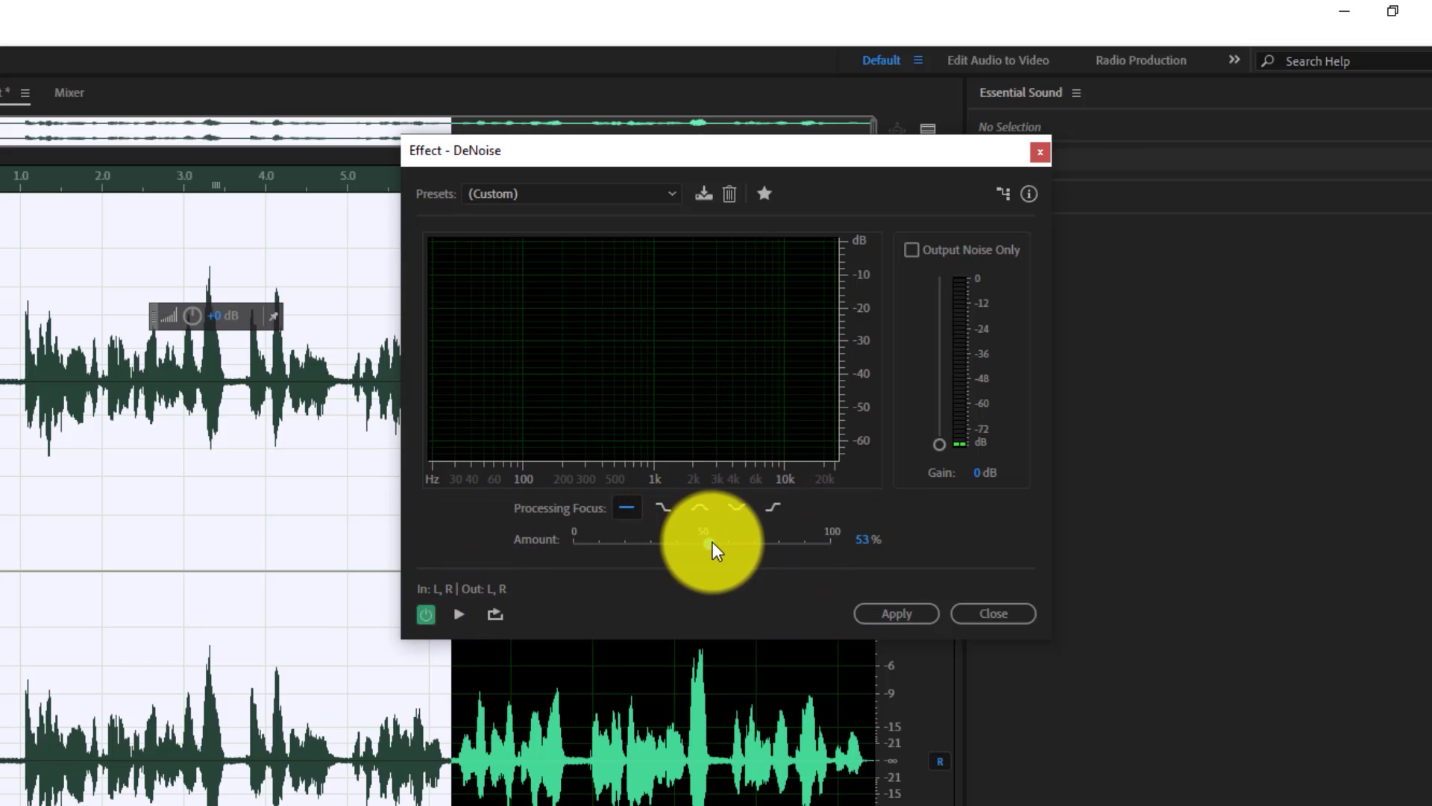
left_click(427, 616)
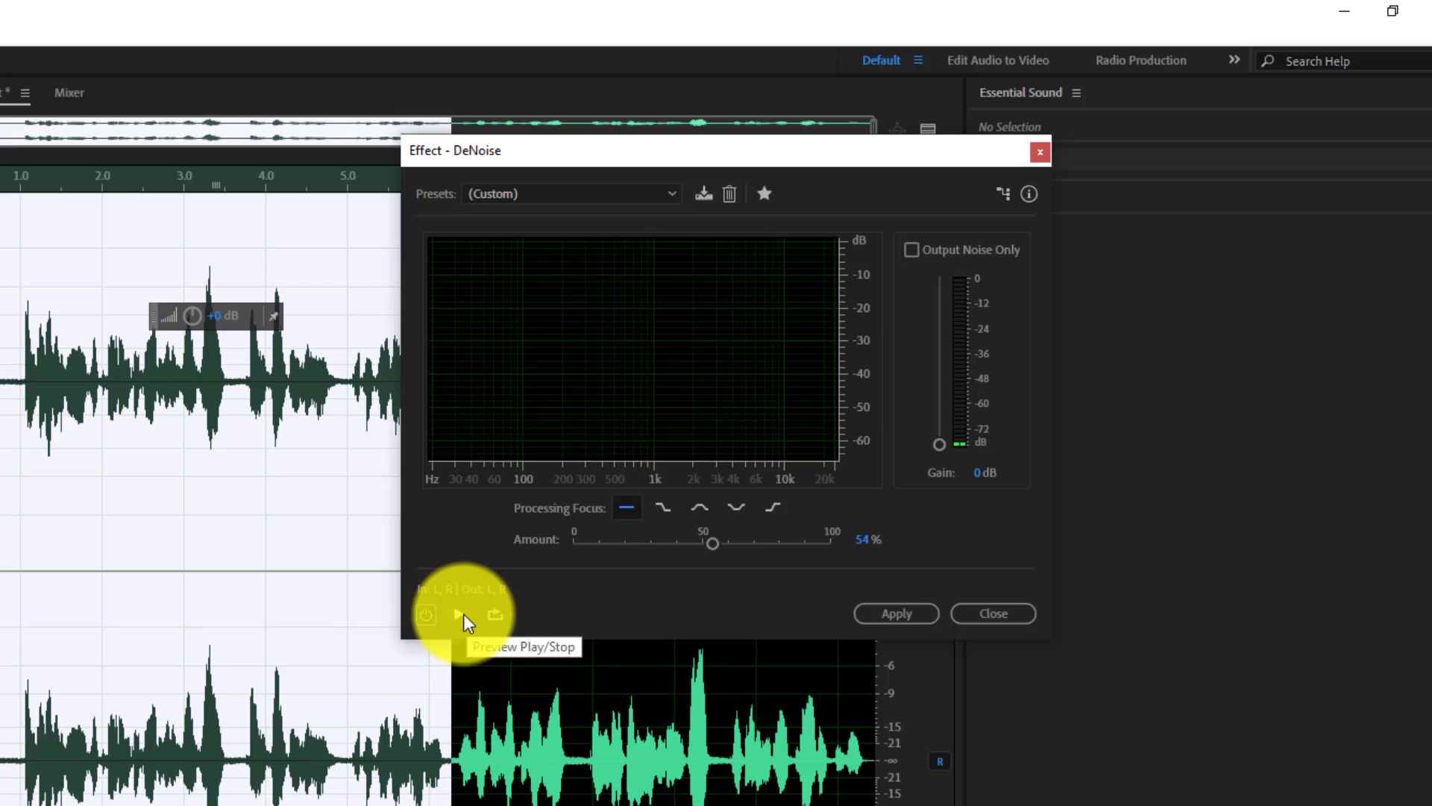
left_click(460, 615)
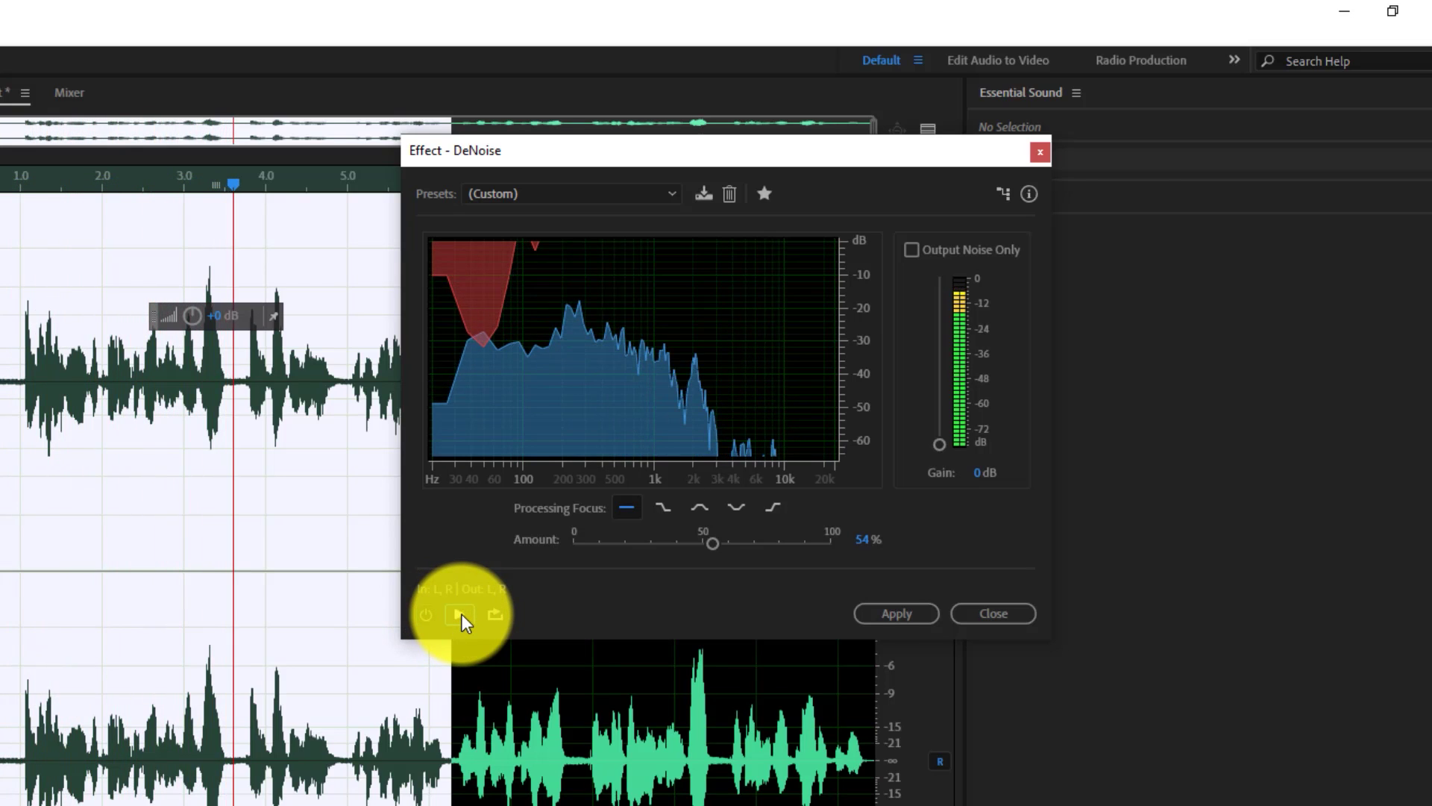
left_click(462, 615)
left_click(428, 614)
Set the DeNoise amount to 60%, compare the preview with and without the effect, and apply it.
left_click_drag(708, 543, 725, 543)
left_click(460, 614)
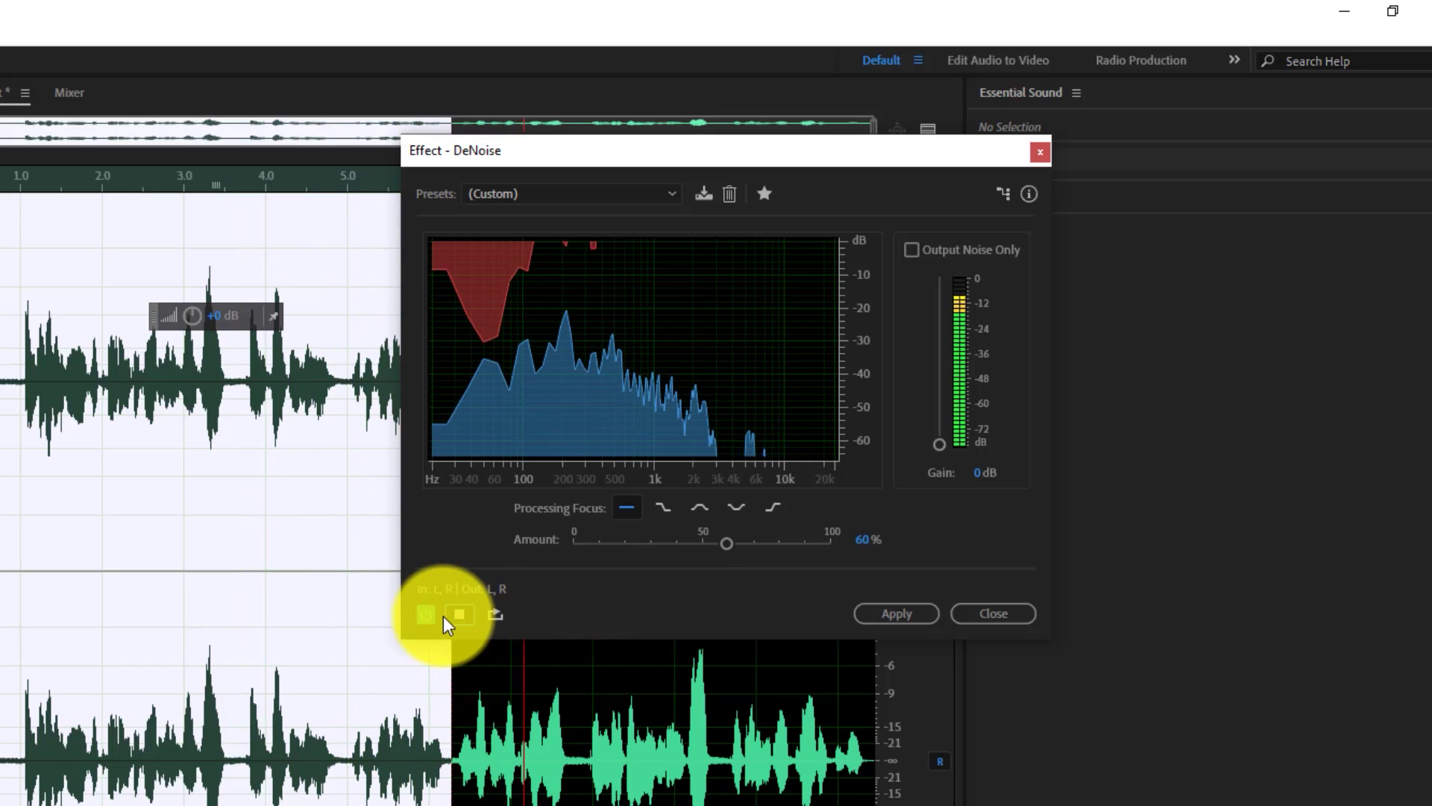
left_click(429, 615)
left_click(458, 615)
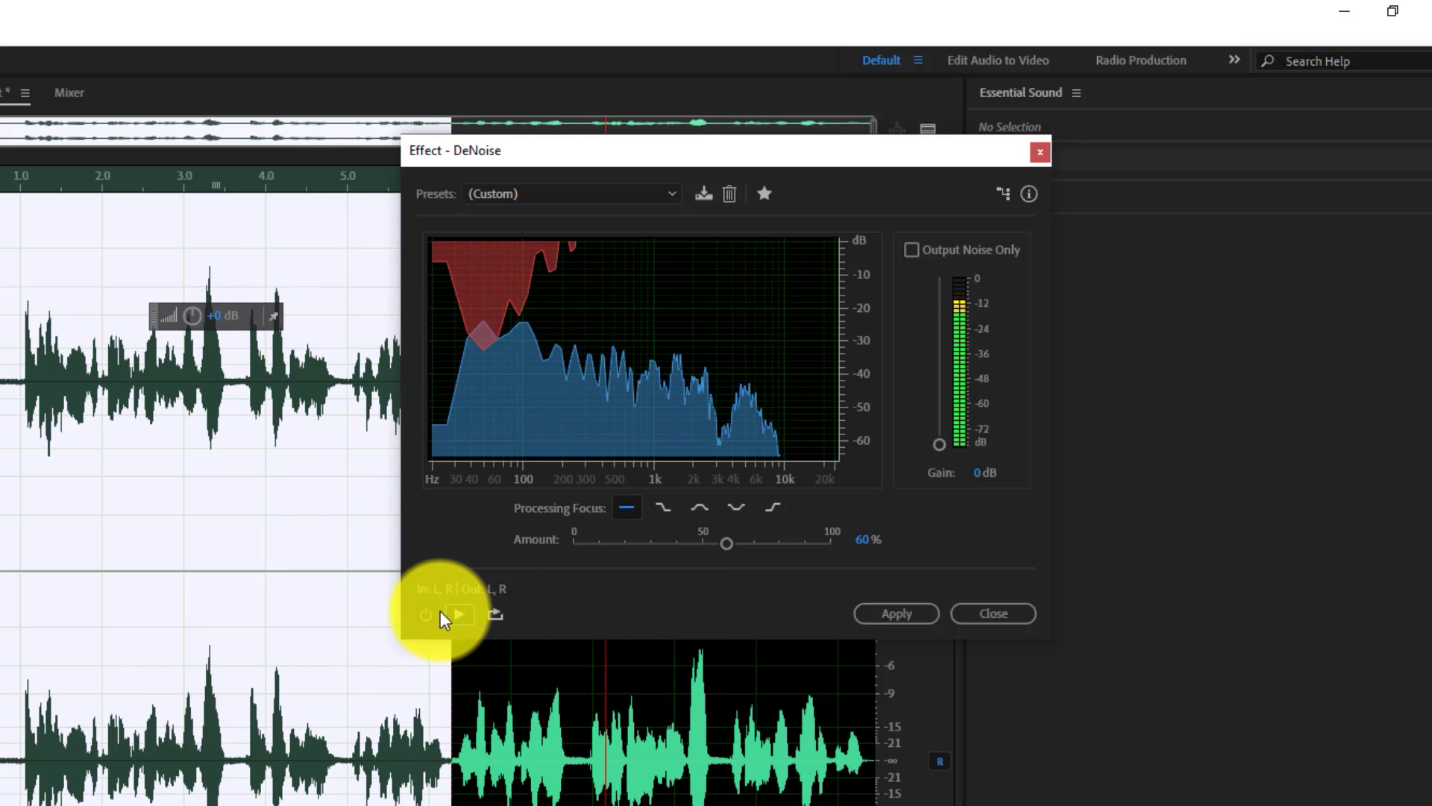
left_click(431, 615)
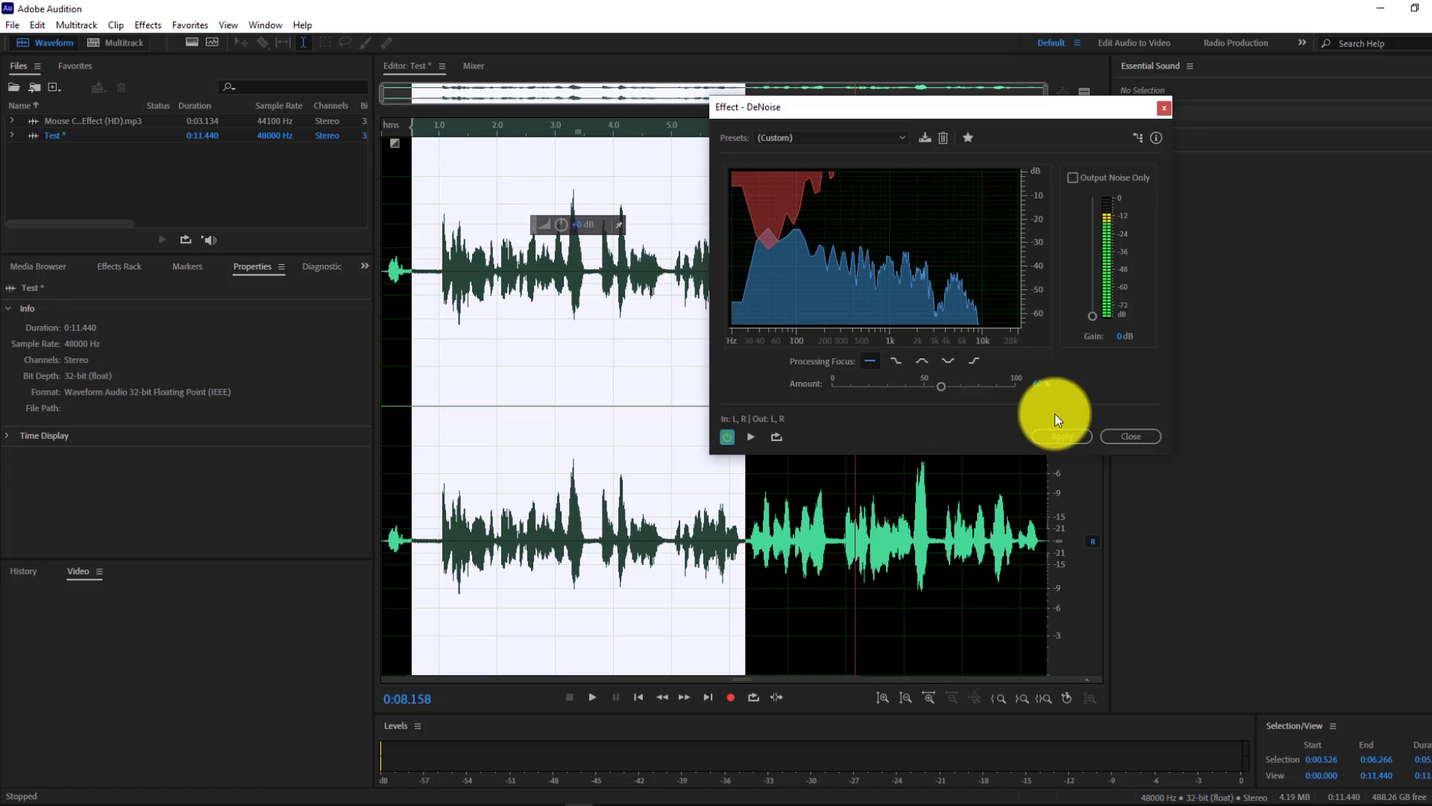
left_click(1059, 436)
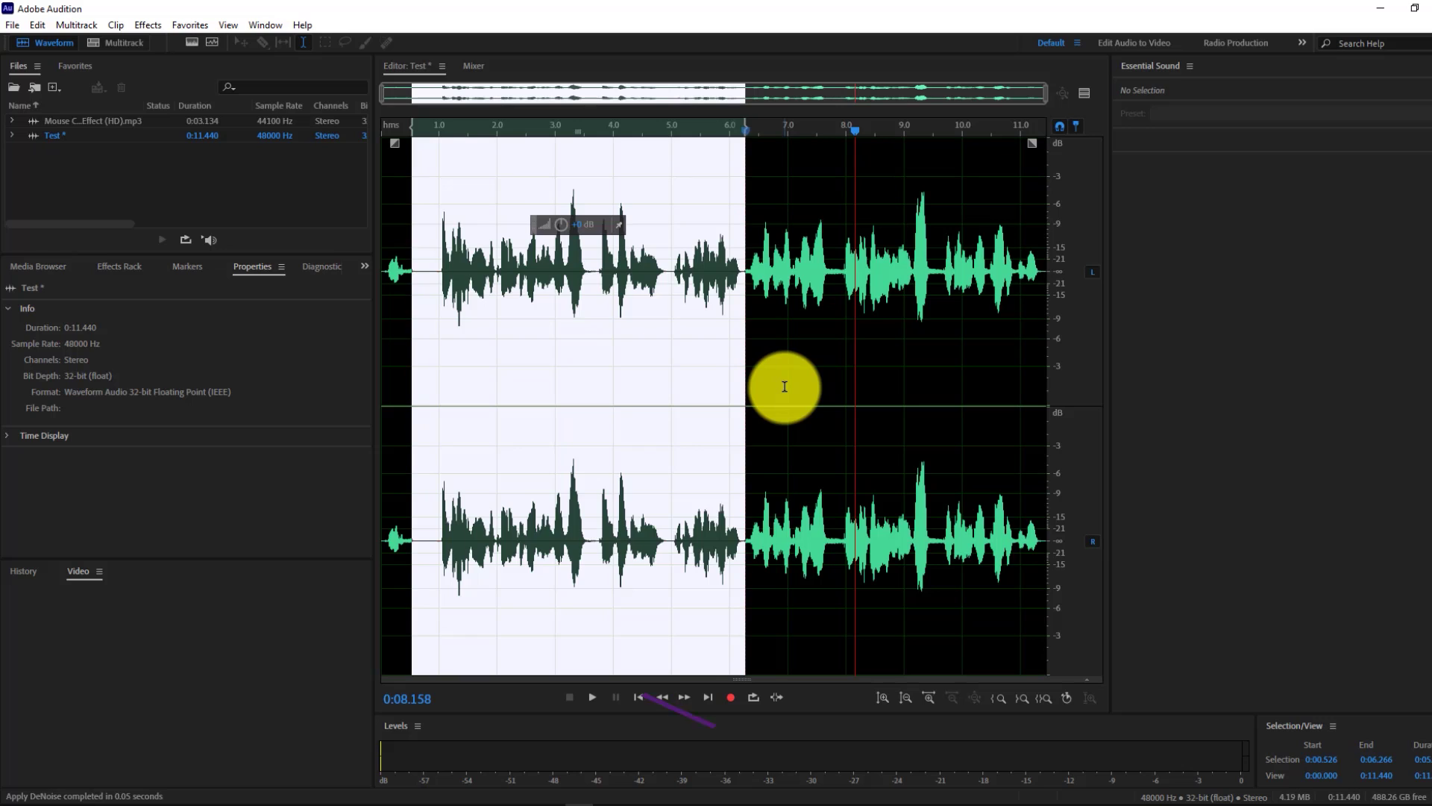
Create a multitrack session named Multitrack with no template, 48000 Hz sample rate, 32 (float) bit depth and a Stereo master.
left_click(335, 171)
left_click(122, 45)
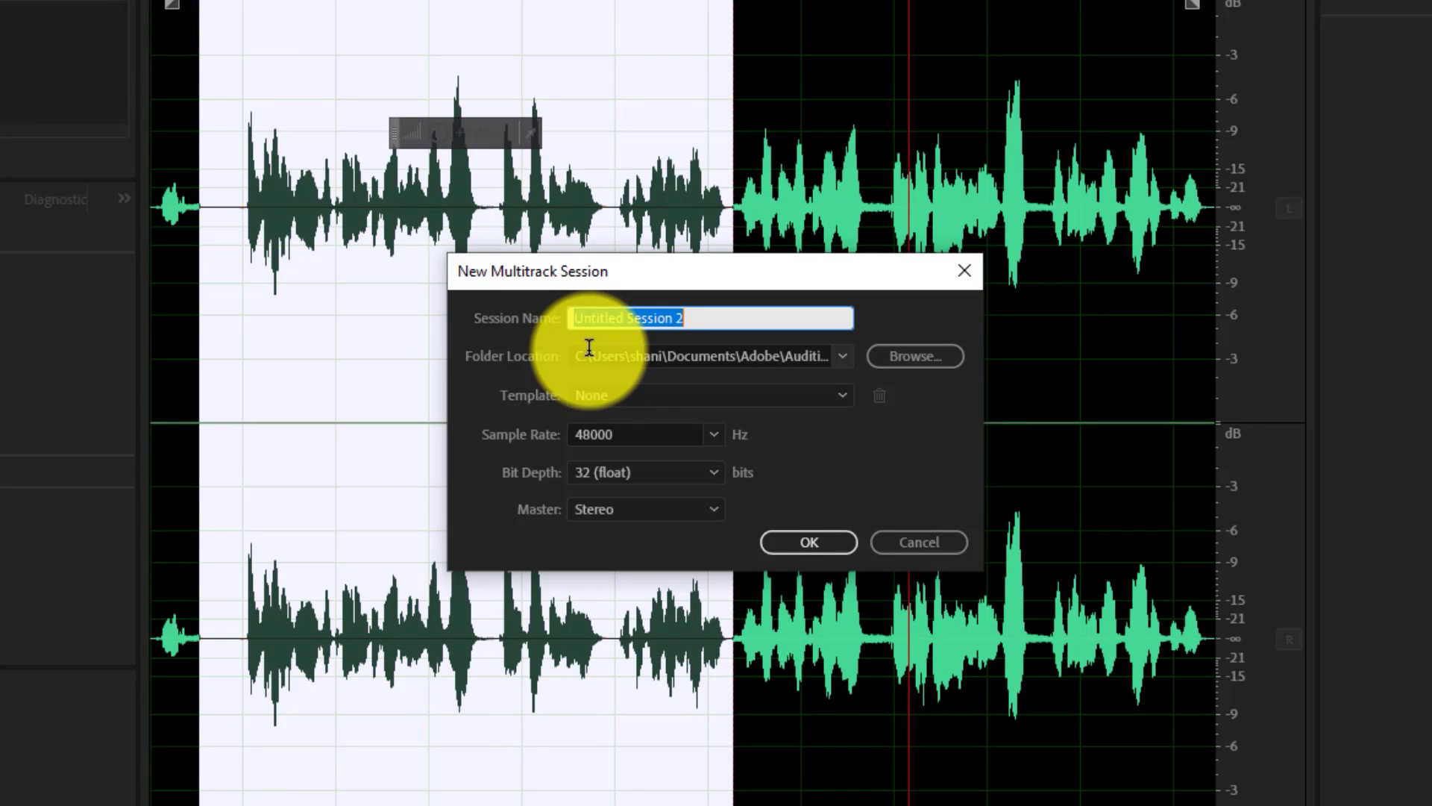
type("N")
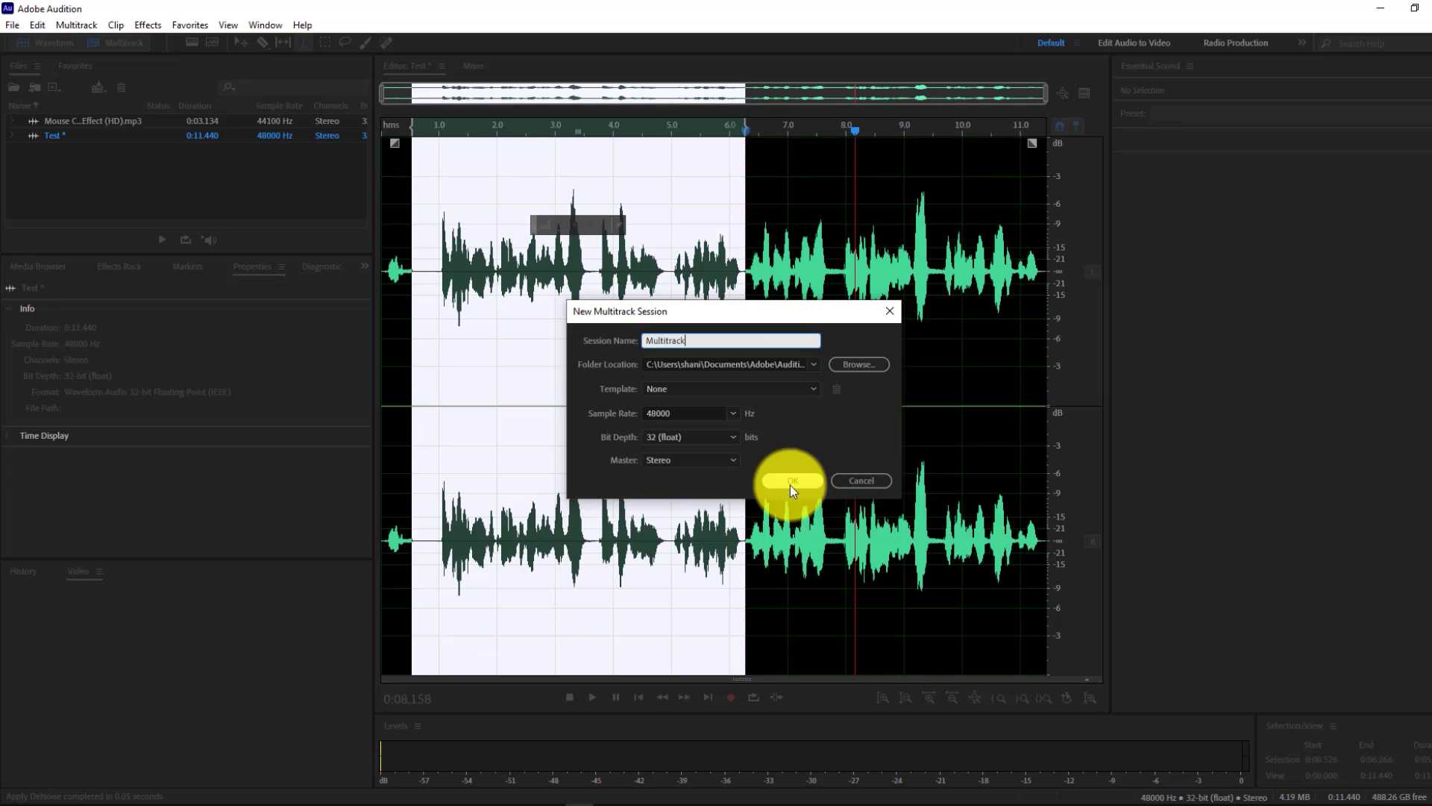
left_click(809, 542)
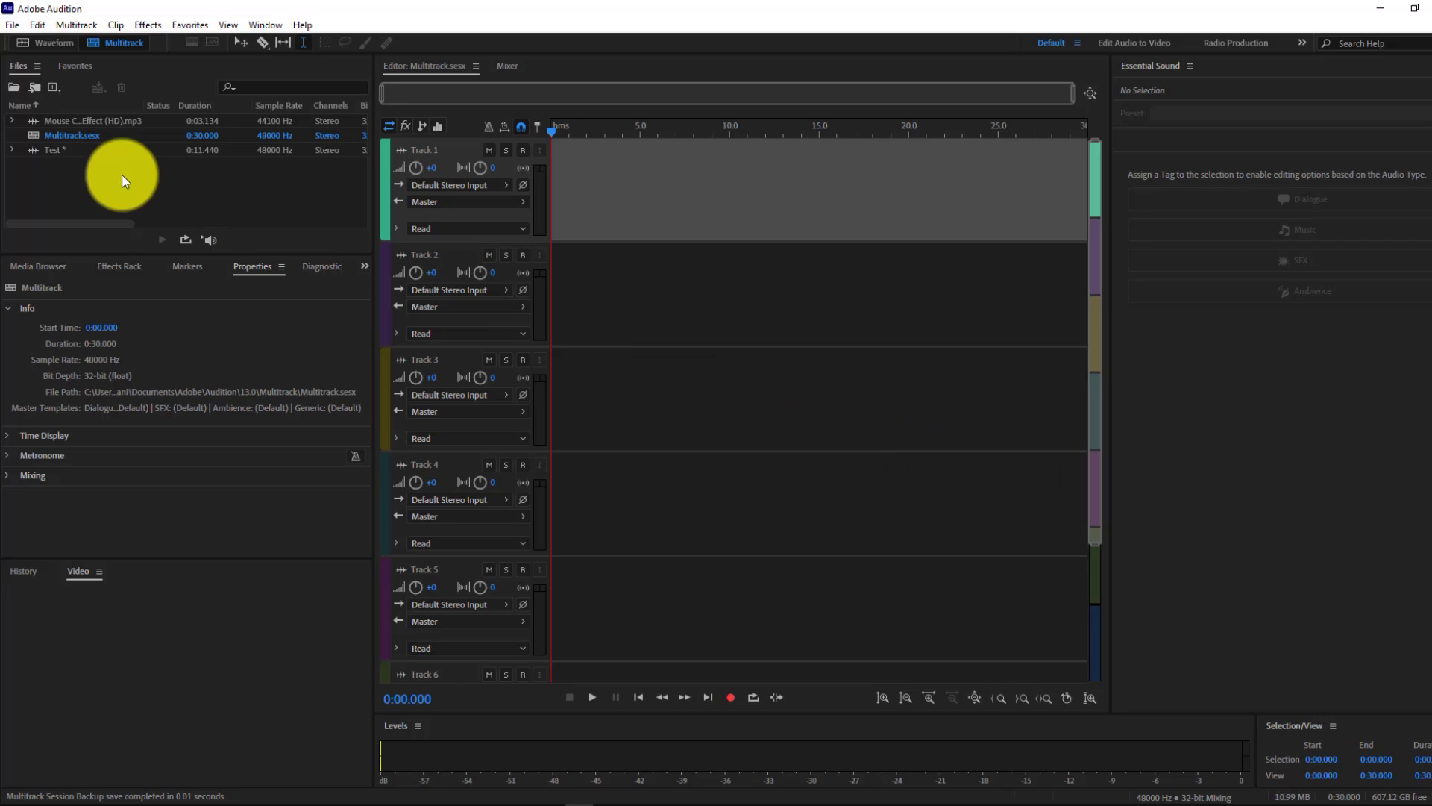
Place the Test audio file at the start of Track 1.
left_click(84, 152)
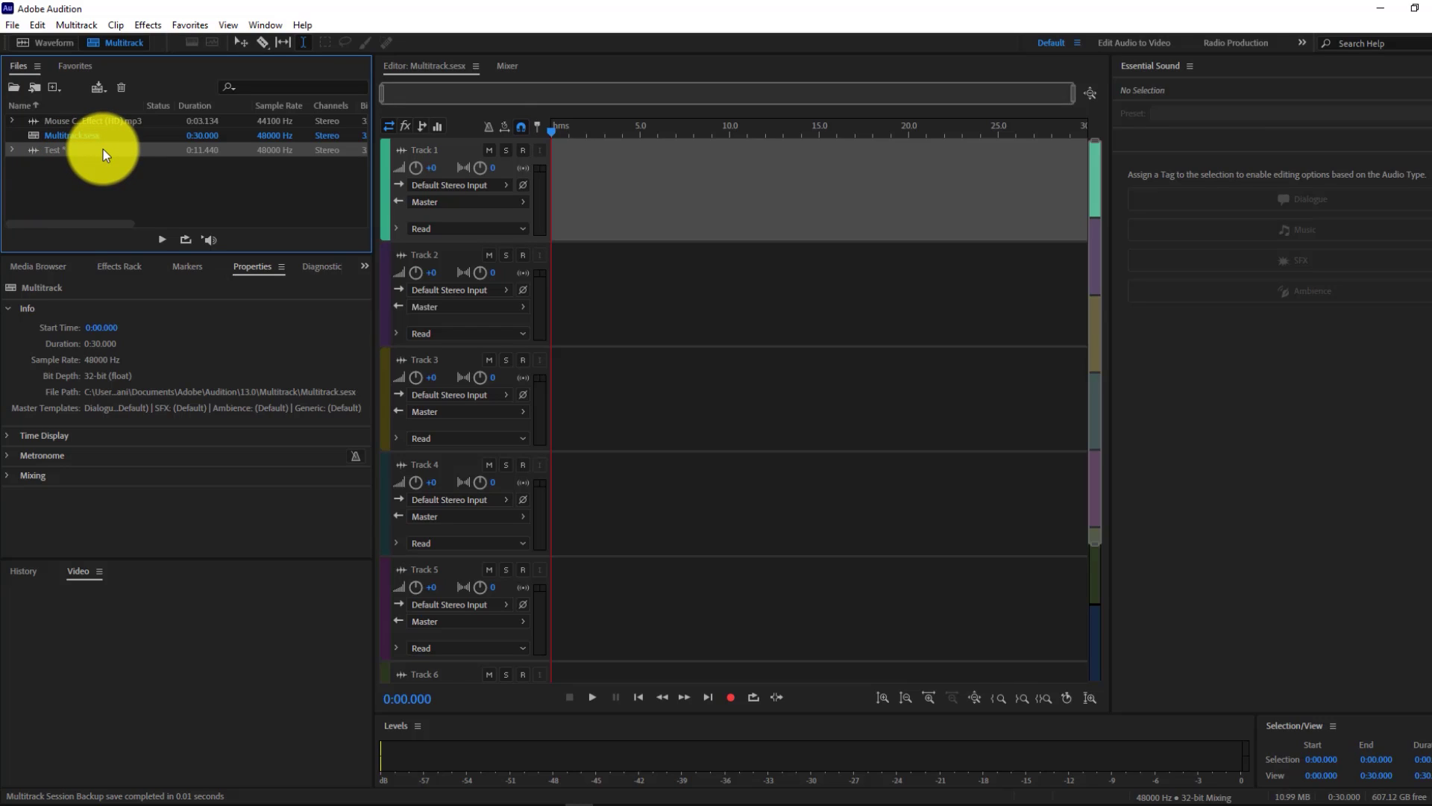
left_click_drag(82, 147, 555, 199)
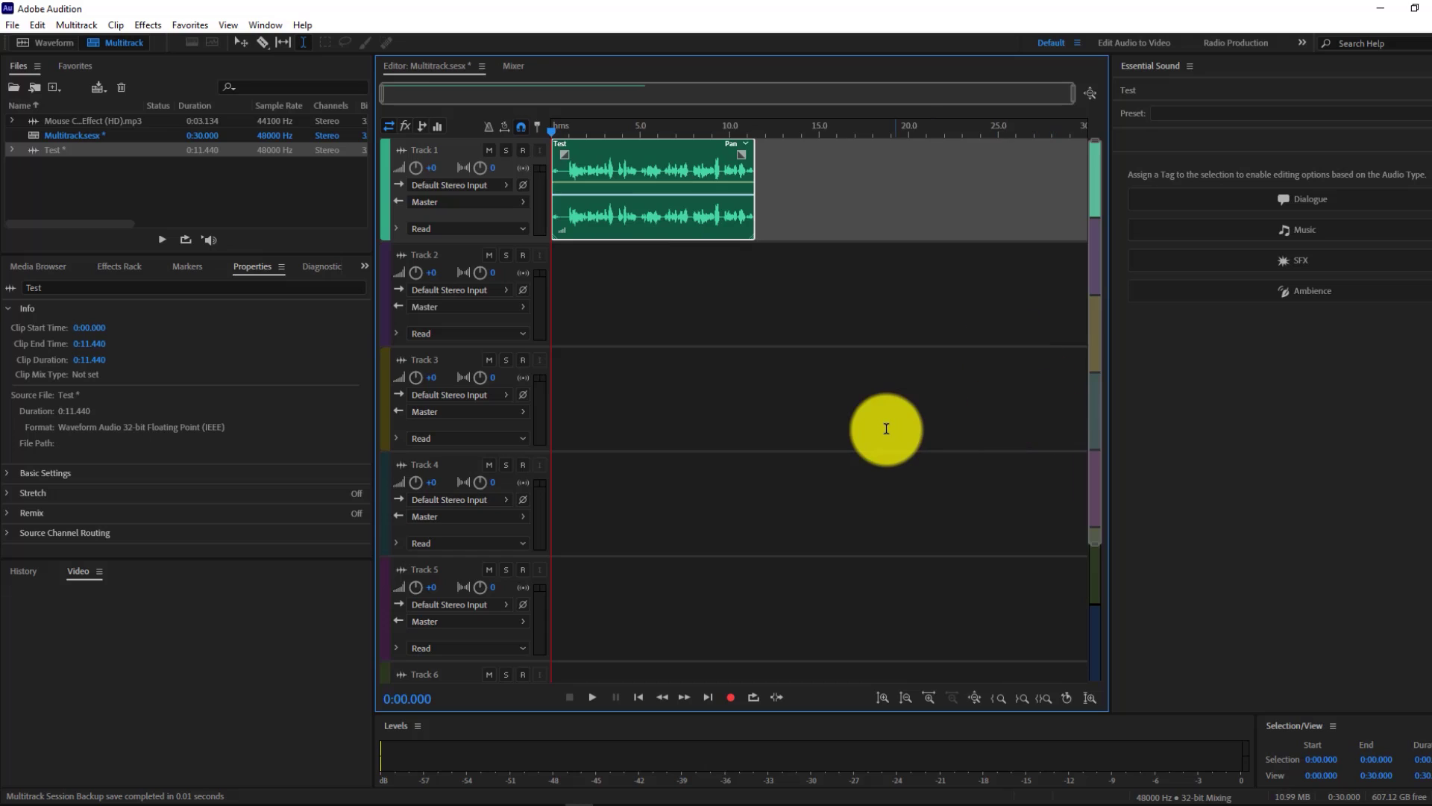
Look through the session's tracks down to the Master track and examine the clip at different timeline zooms and track heights.
scroll(905, 426, "down", 1)
scroll(752, 499, "up", 1)
scroll(752, 500, "down", 2)
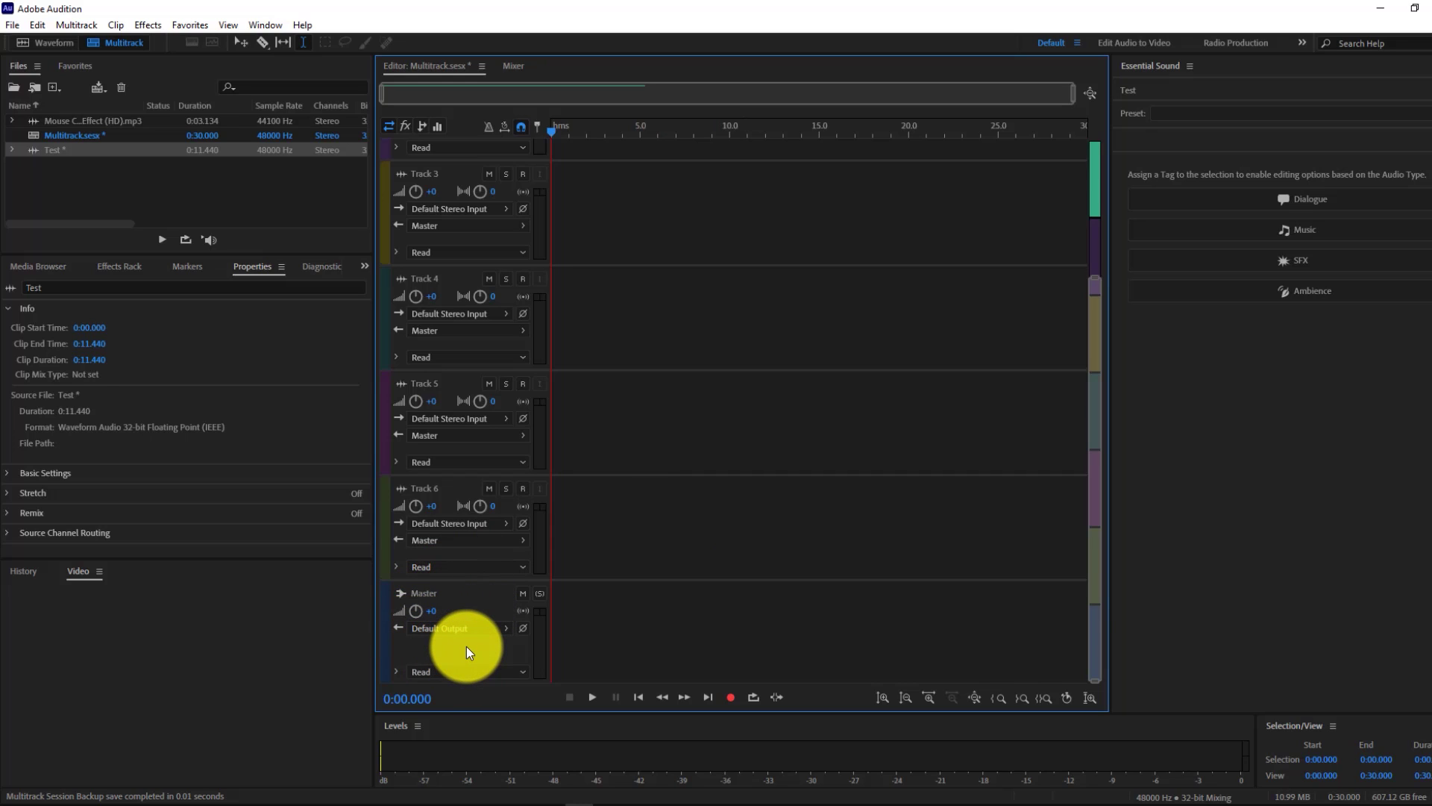
scroll(489, 634, "up", 3)
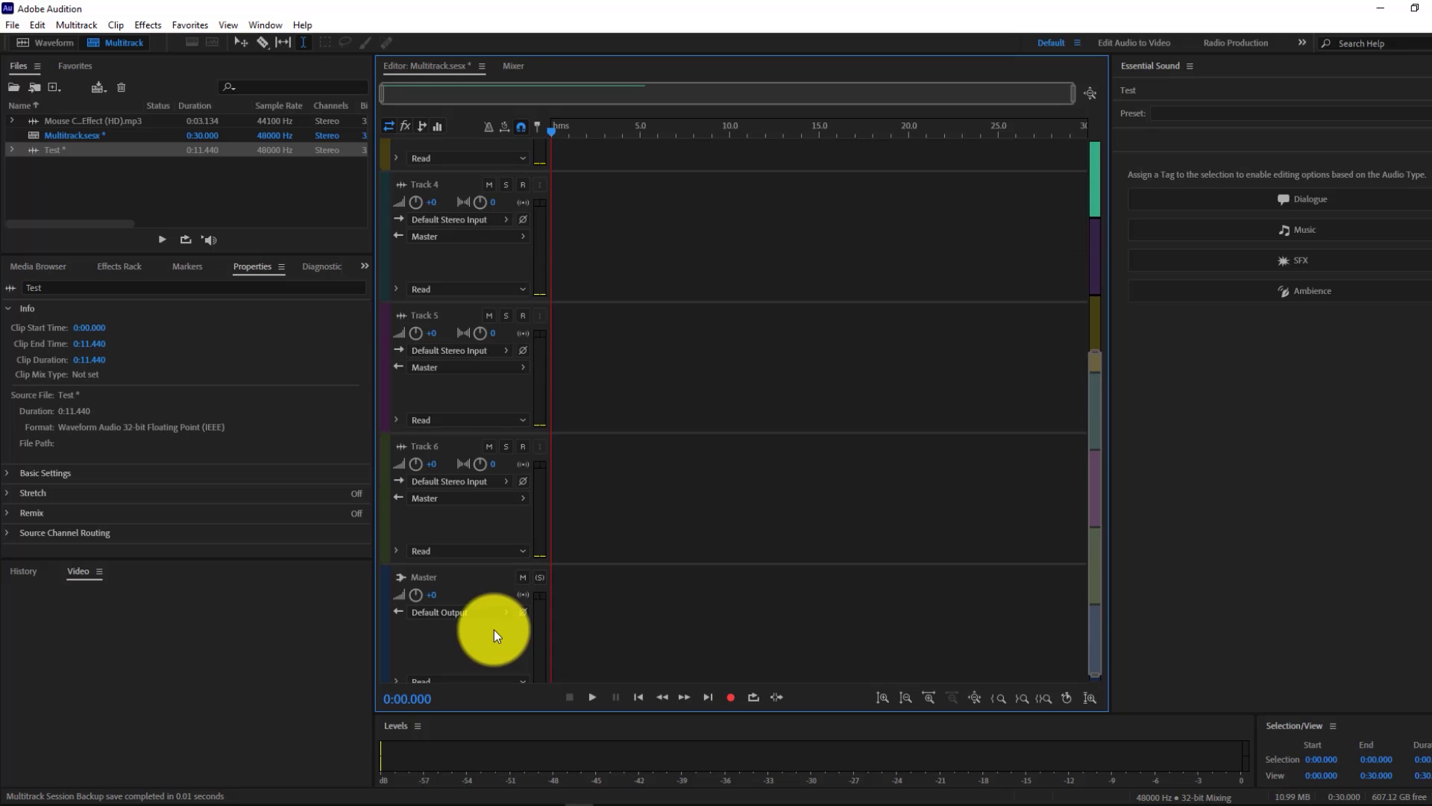
left_click_drag(1095, 458, 1072, 238)
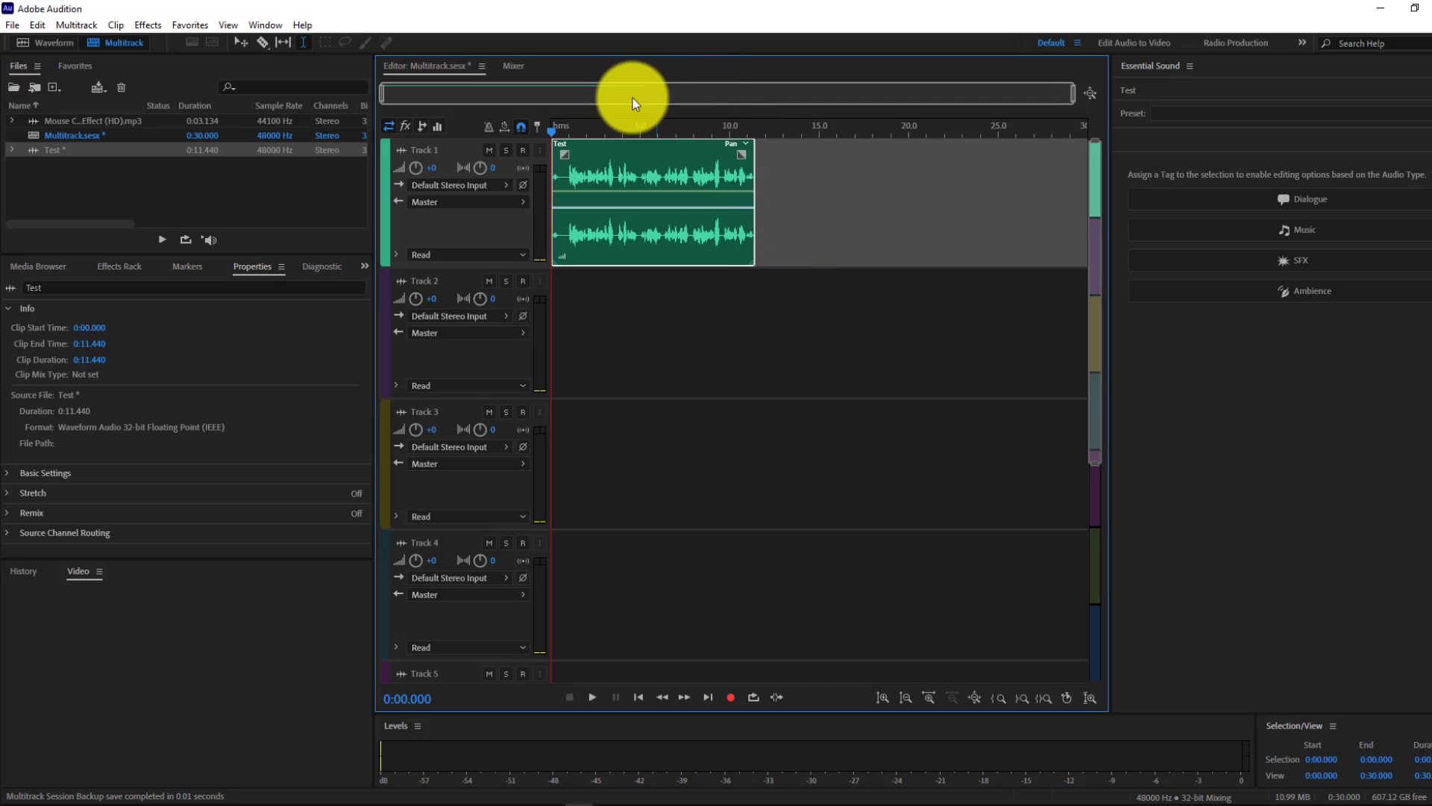
left_click_drag(1070, 93, 898, 99)
left_click_drag(710, 106, 771, 103)
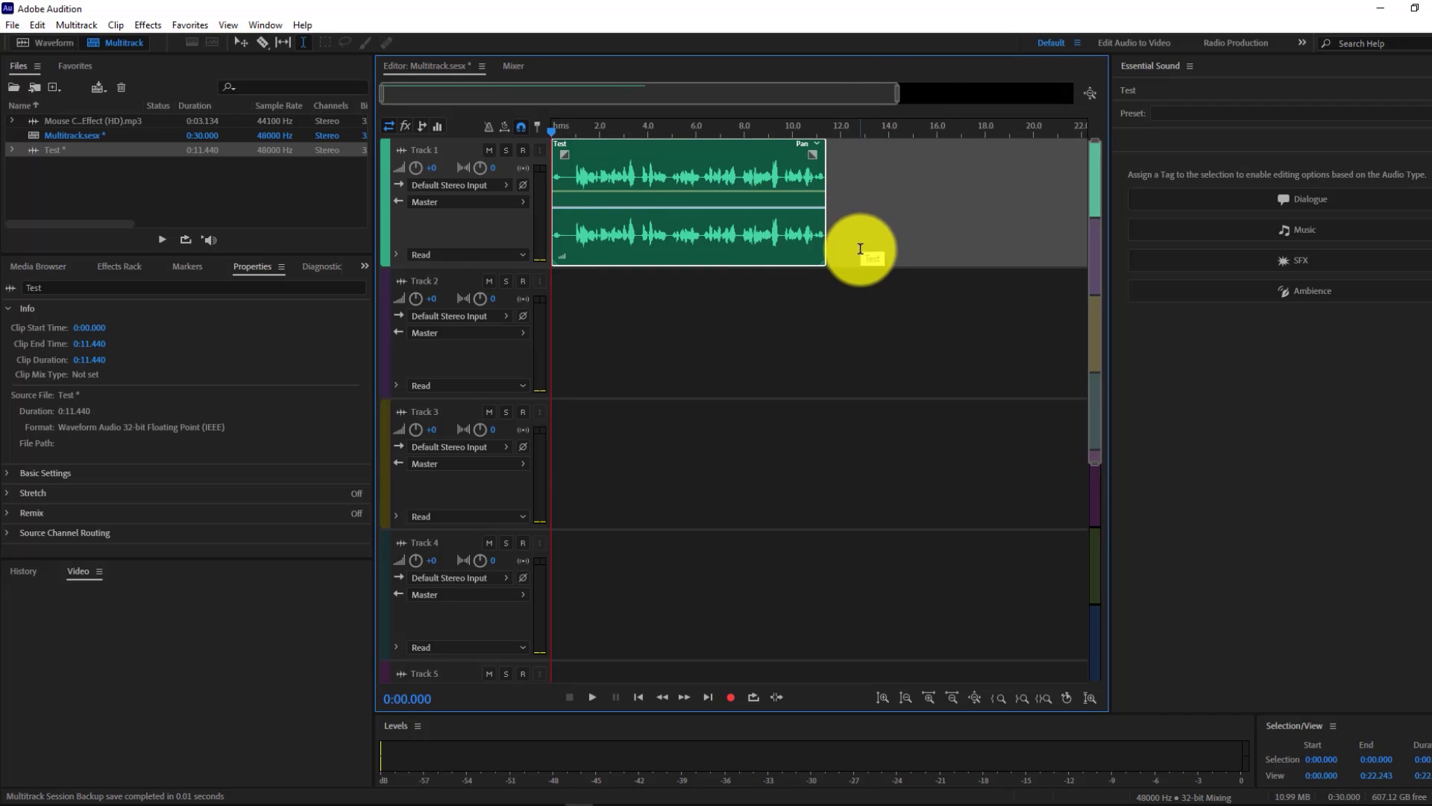
scroll(860, 254, "up", 5)
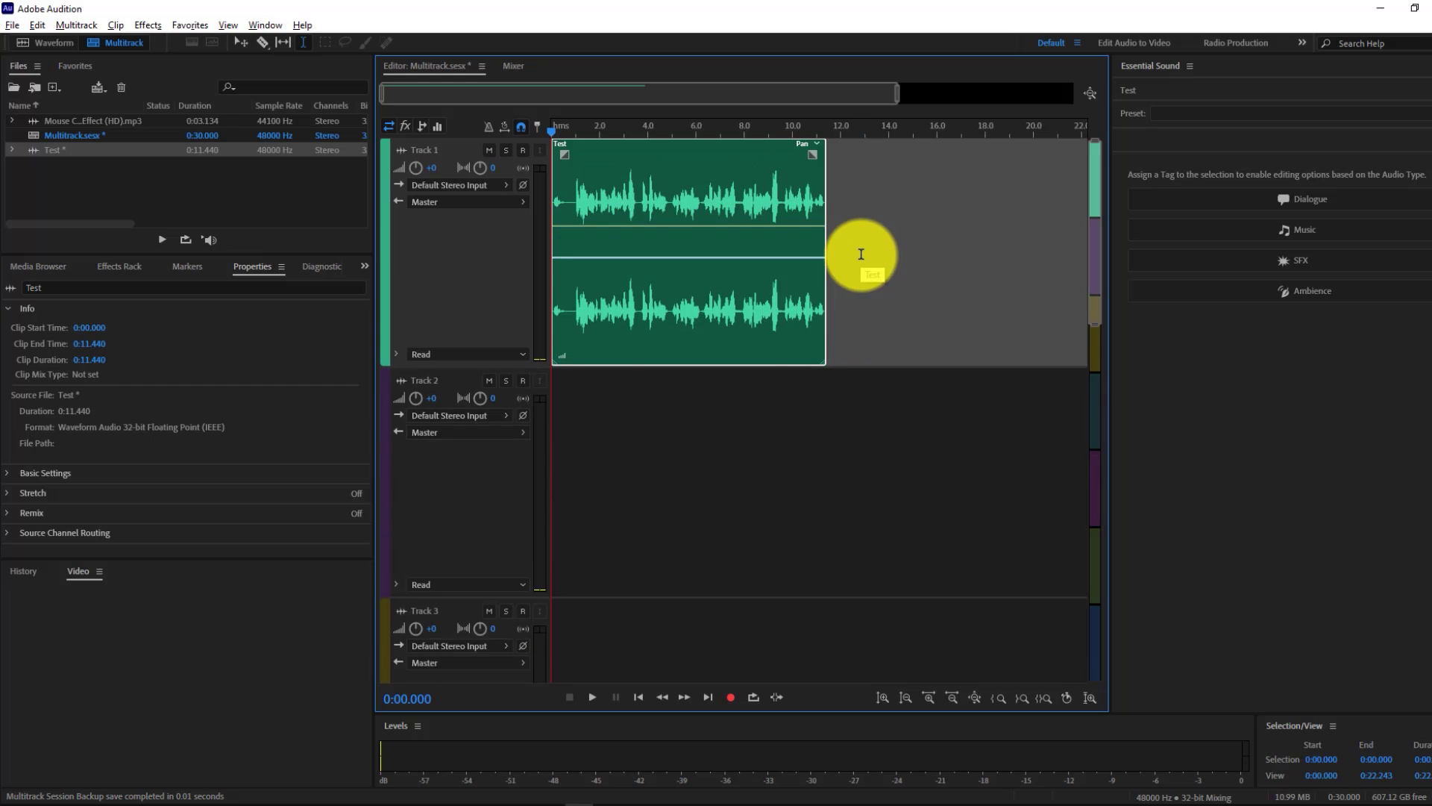
scroll(861, 255, "down", 5)
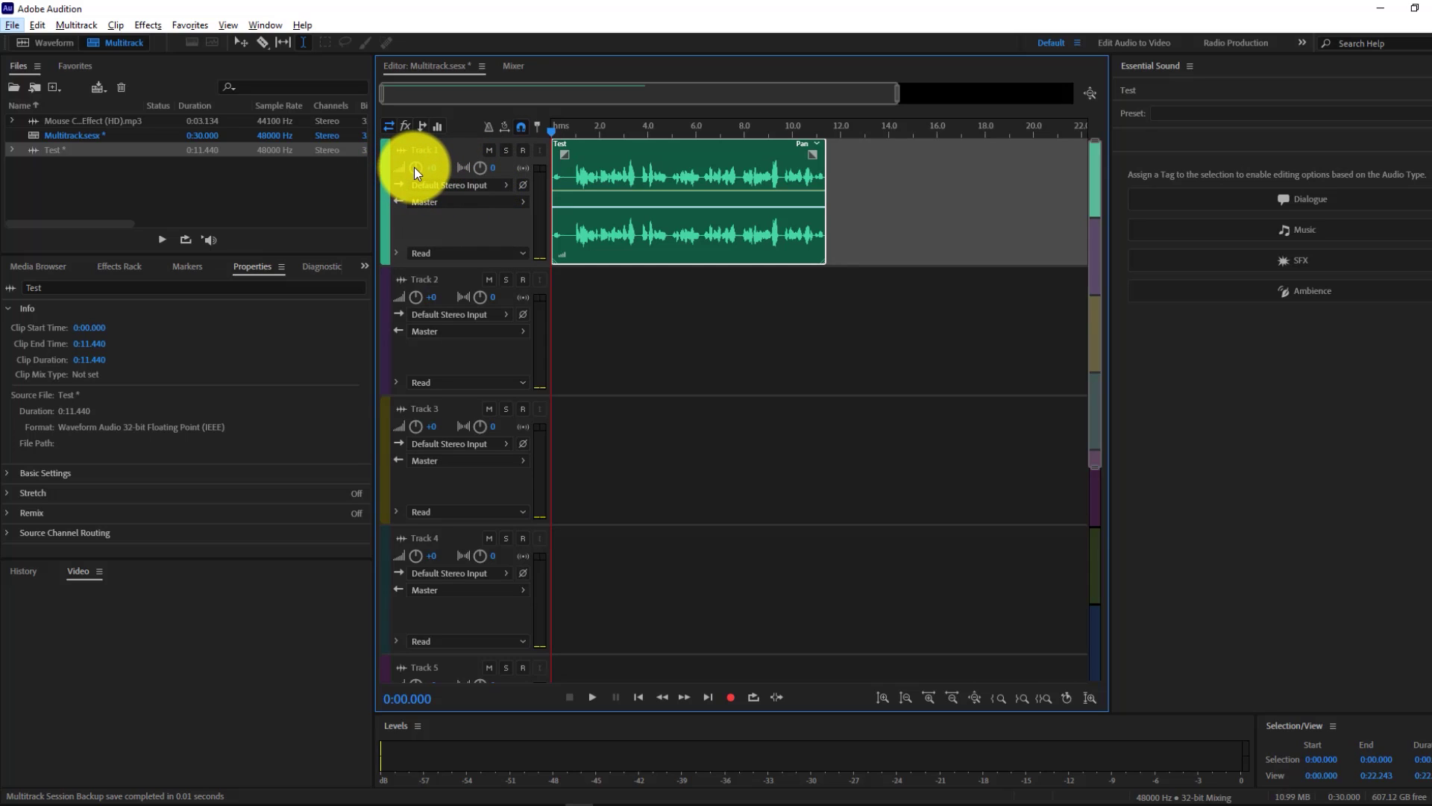
Examine the volume controls of Track 1 and the Master track.
left_click_drag(434, 167, 420, 152)
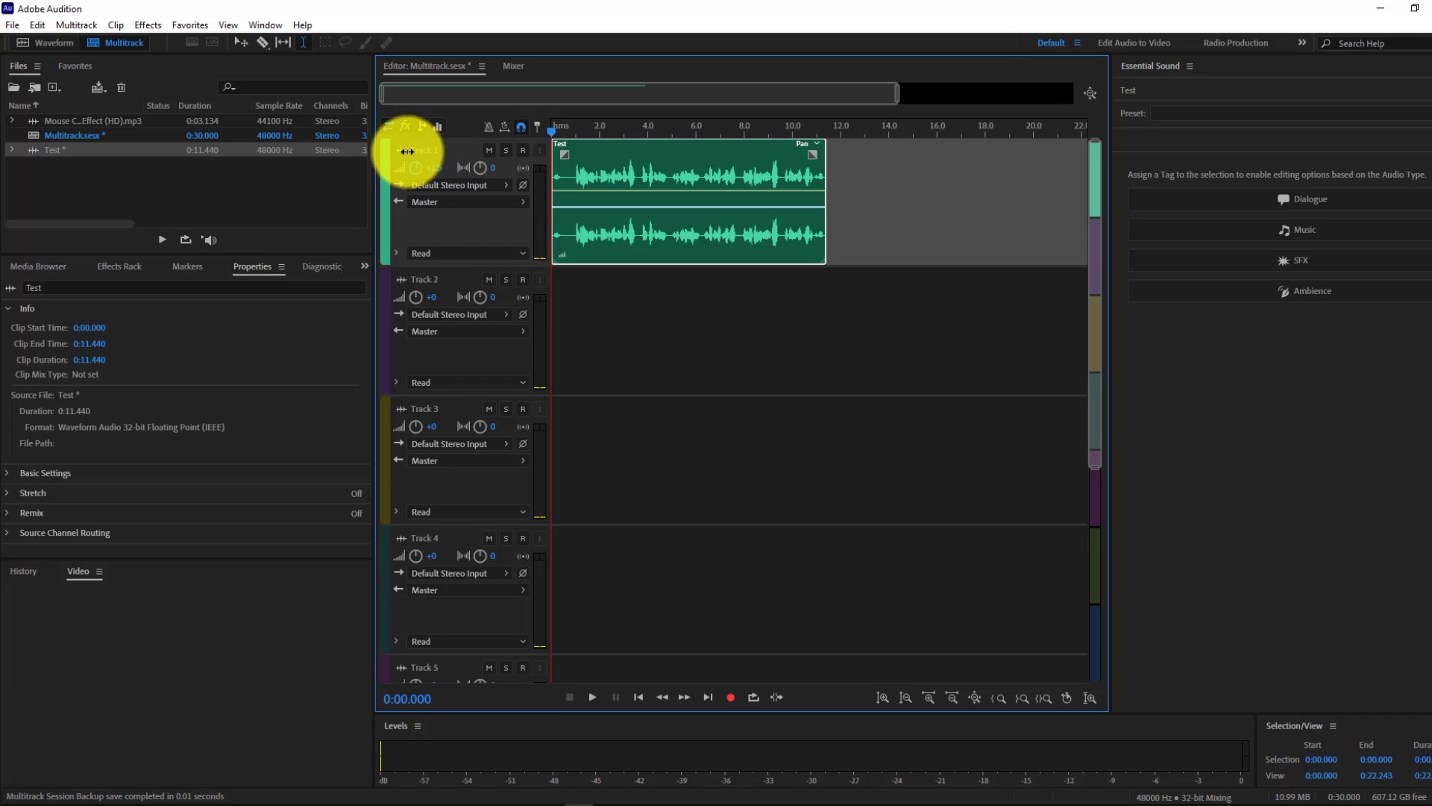
scroll(724, 482, "down", 3)
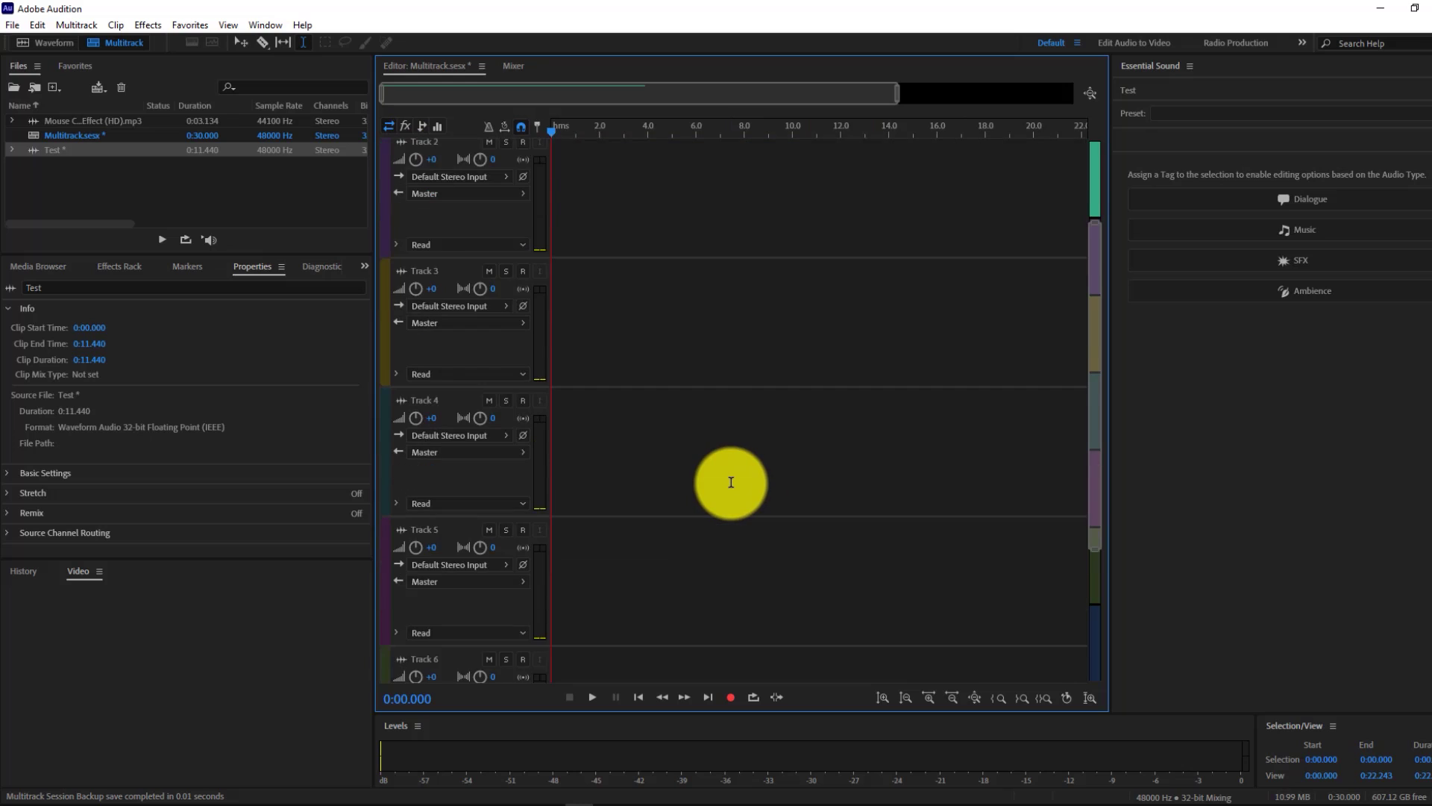
scroll(717, 486, "down", 2)
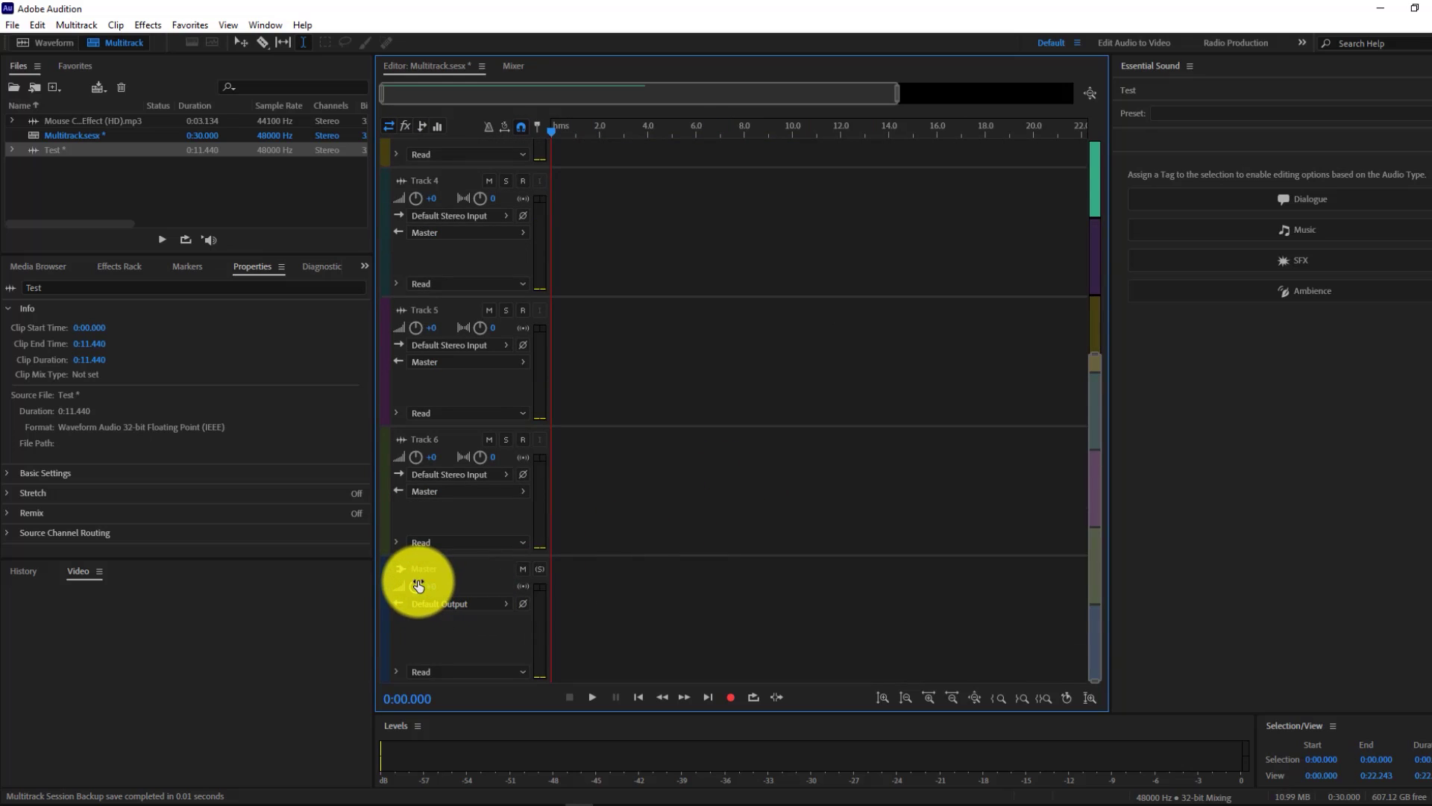
Select the Master track and look back up through the session's tracks to Track 1.
left_click(422, 578)
left_click_drag(422, 578, 420, 570)
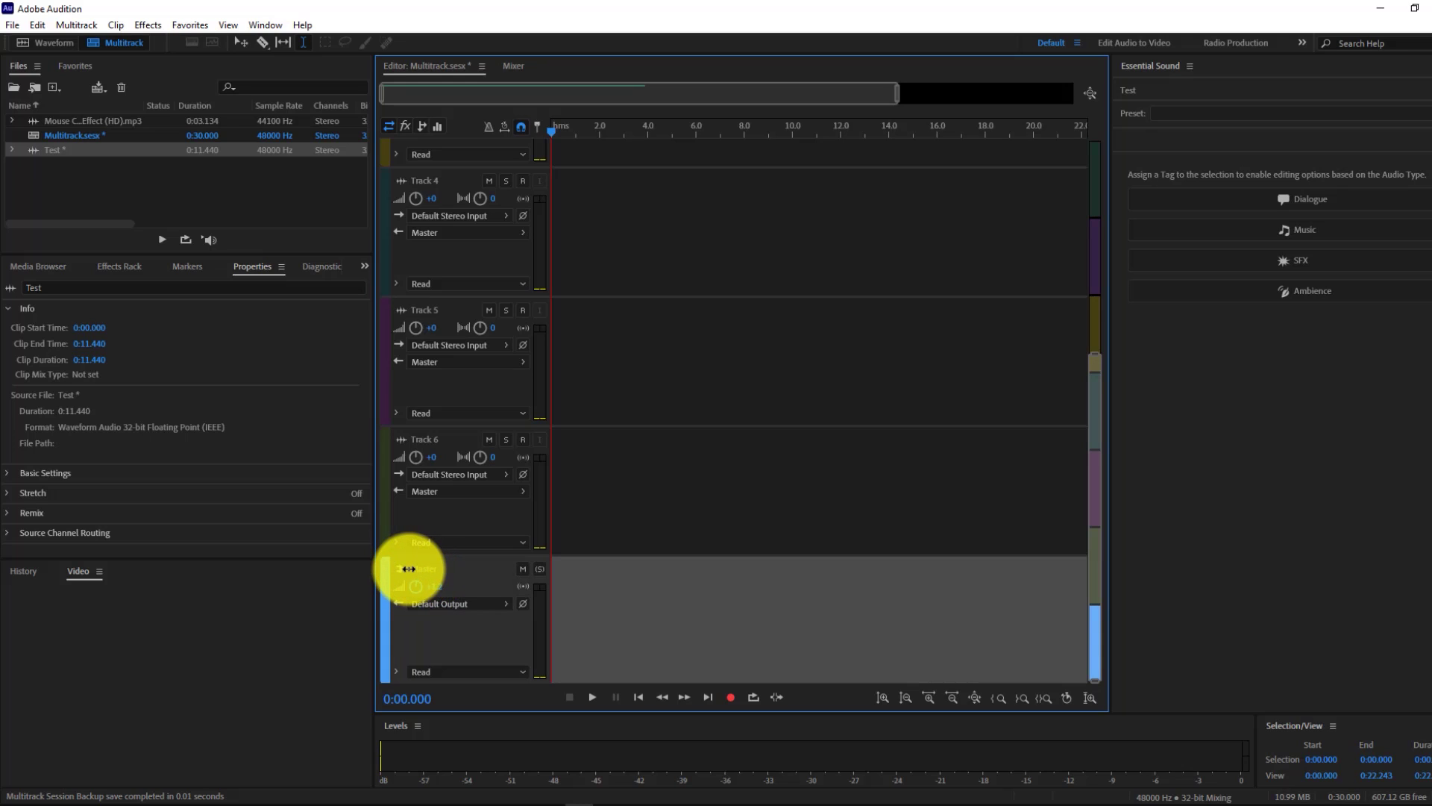
scroll(502, 580, "up", 2)
scroll(752, 480, "down", 2)
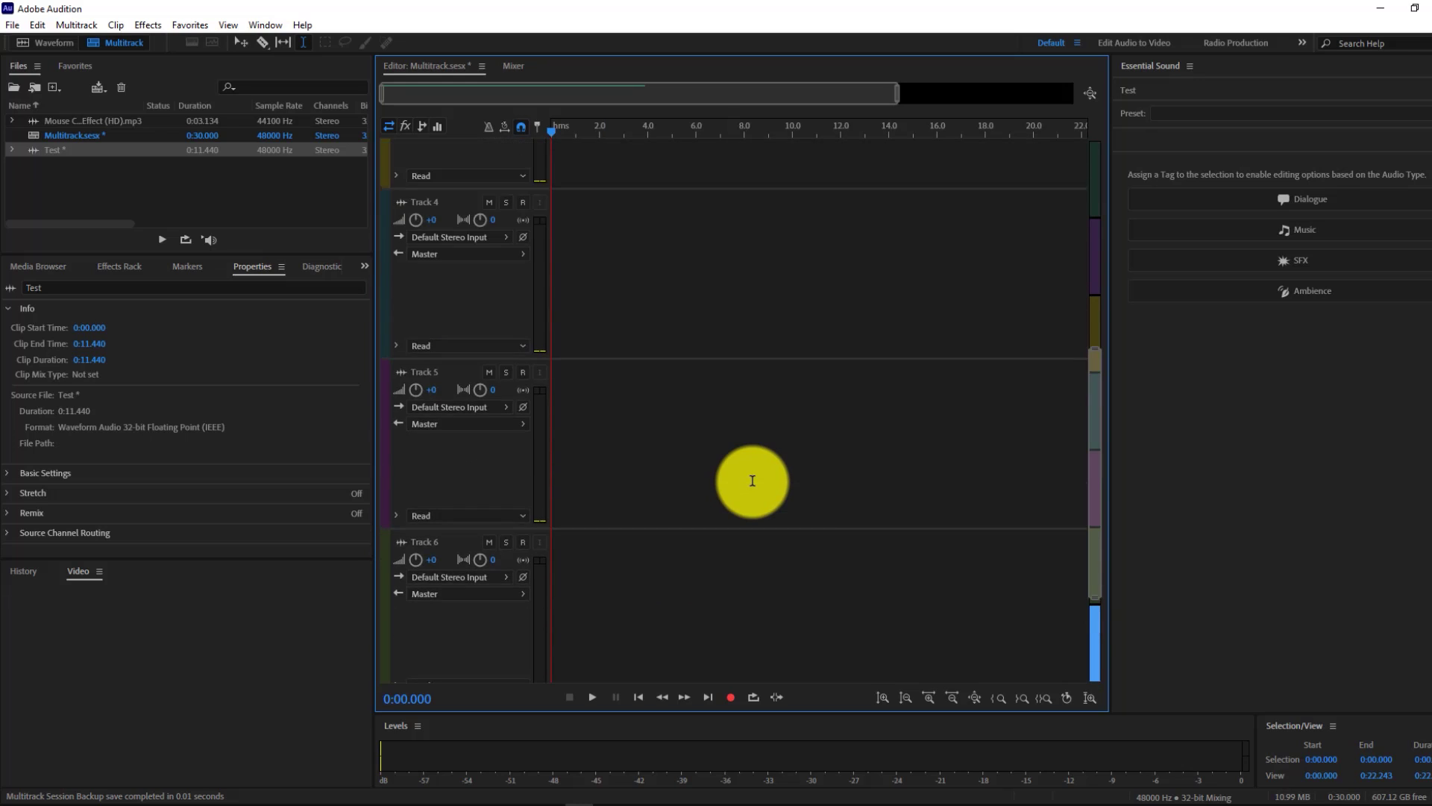
scroll(752, 481, "up", 4)
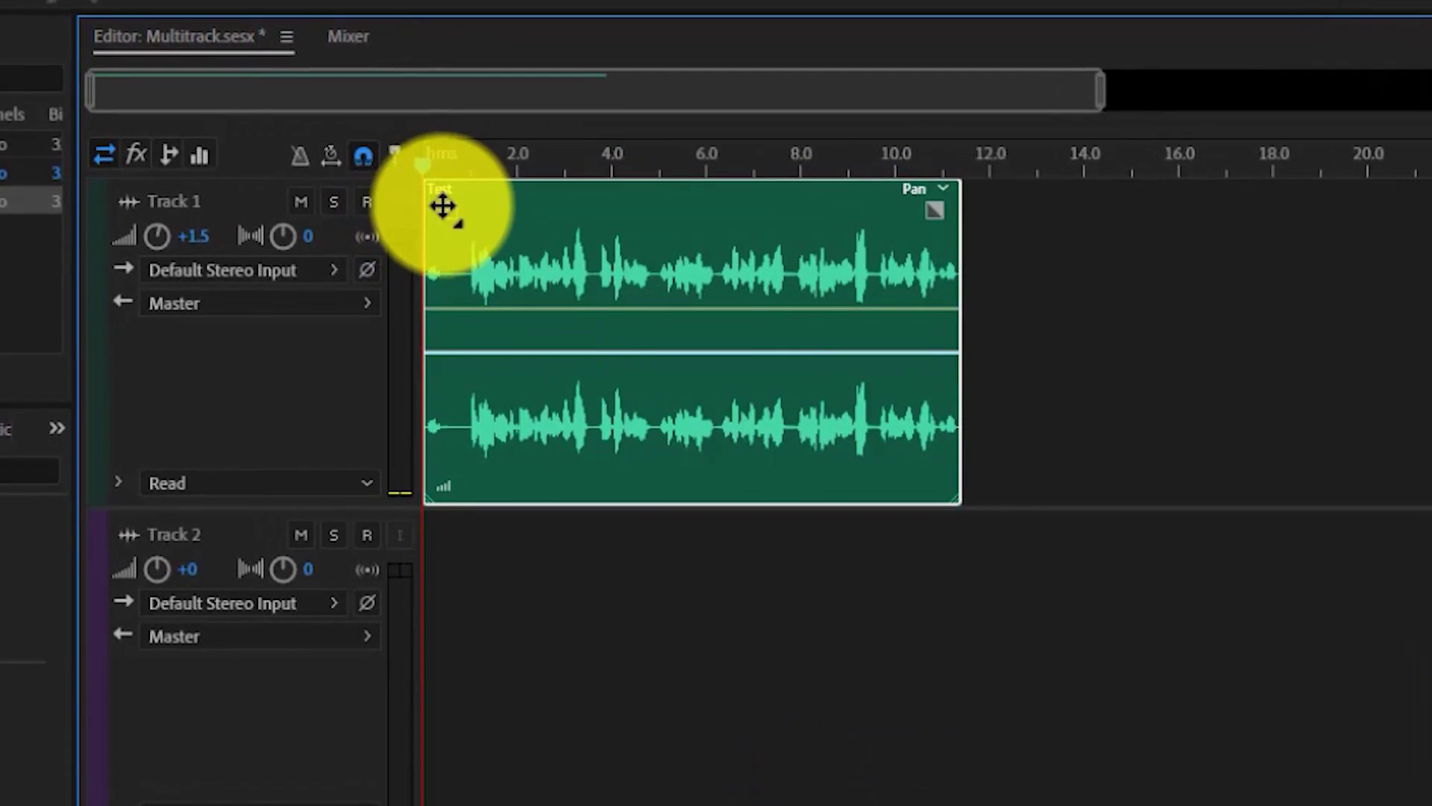
Examine the fade-in handle and the volume envelope of the Test clip on Track 1.
mouse_move(446, 212)
left_mouse_down()
mouse_move(517, 206)
mouse_move(446, 210)
left_mouse_up()
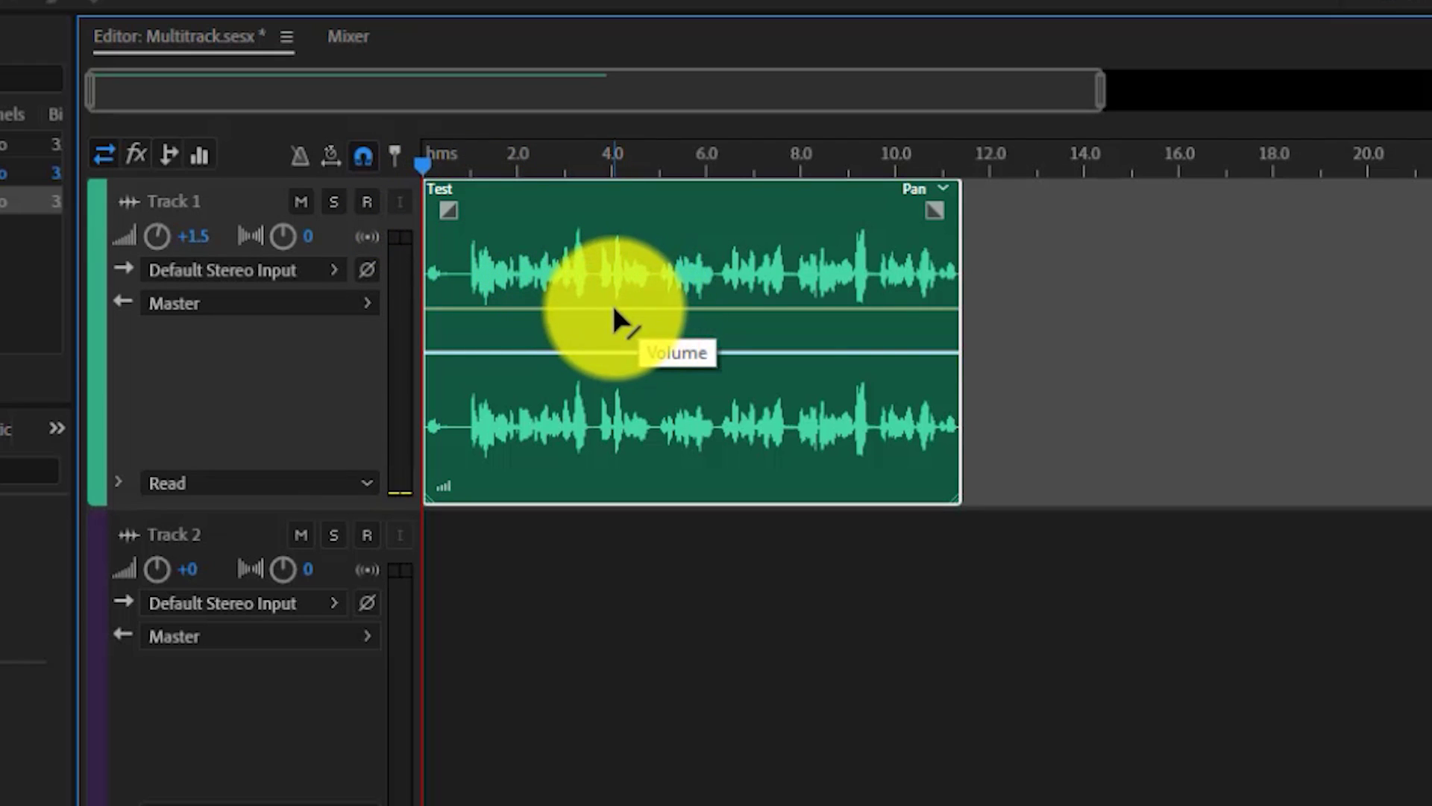
left_click(633, 308)
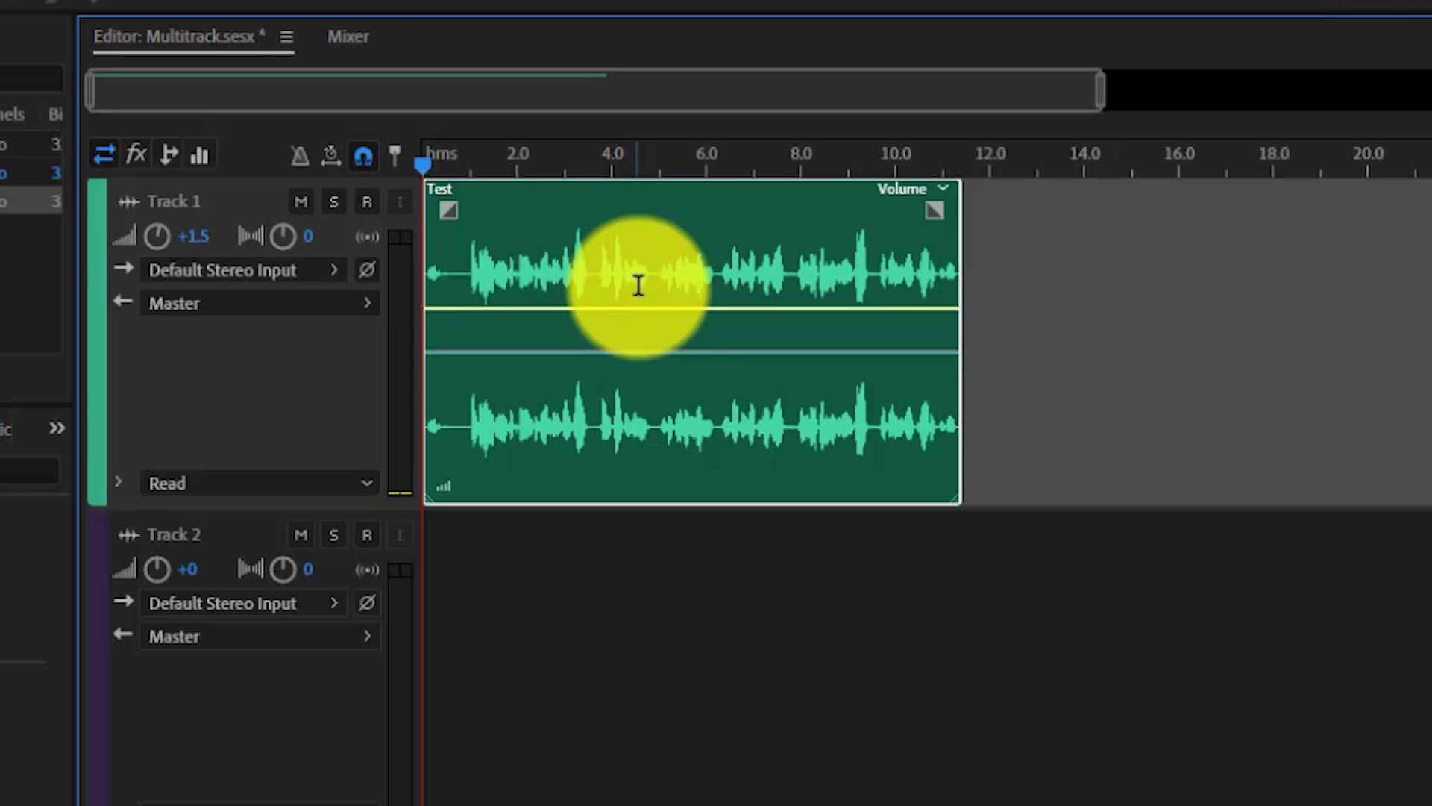
mouse_move(640, 307)
left_mouse_down()
mouse_move(652, 274)
mouse_move(656, 297)
left_mouse_up()
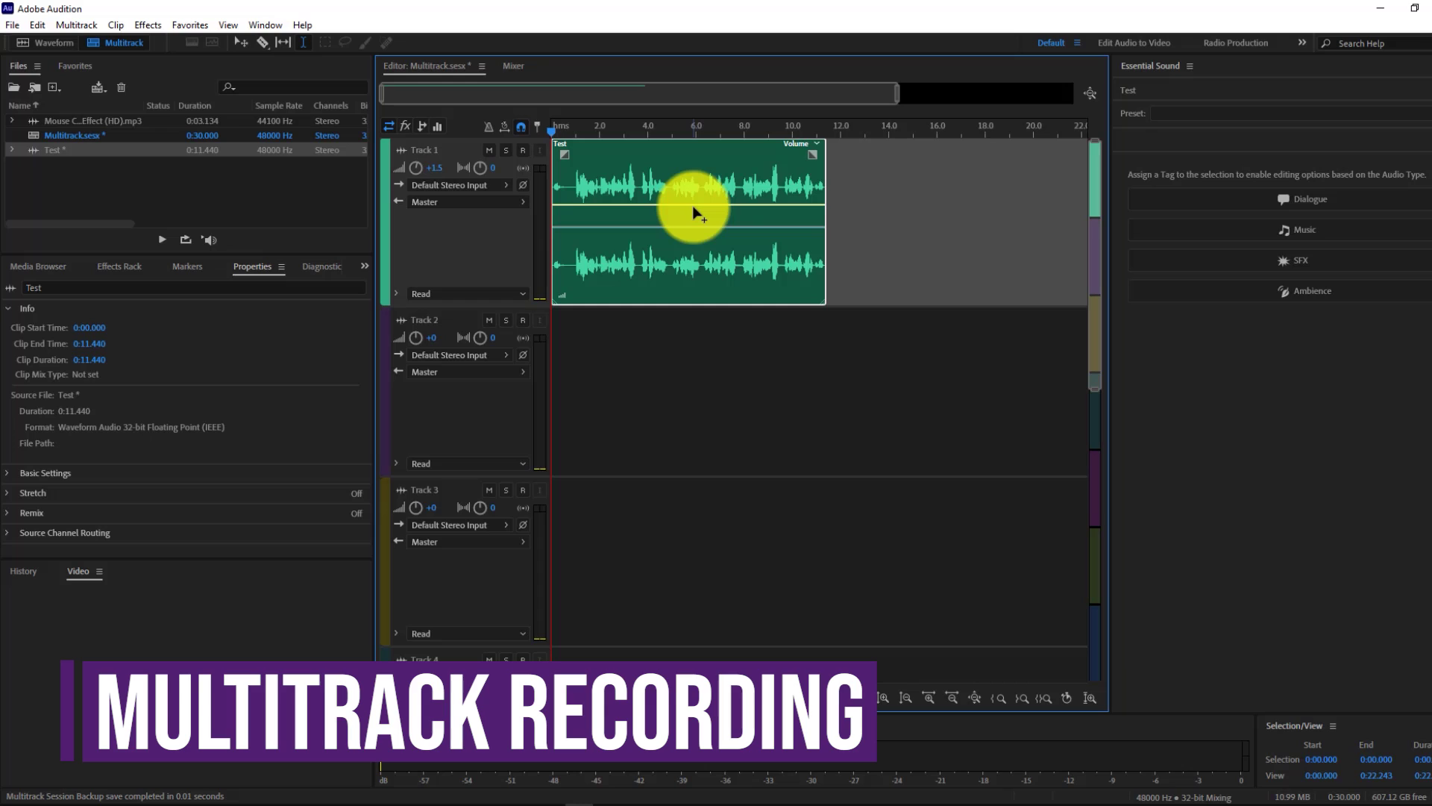
Arm Track 2 for recording and record a clip about 8 seconds long, starting at about 0:11.1 near the end of the Test clip.
left_click(776, 361)
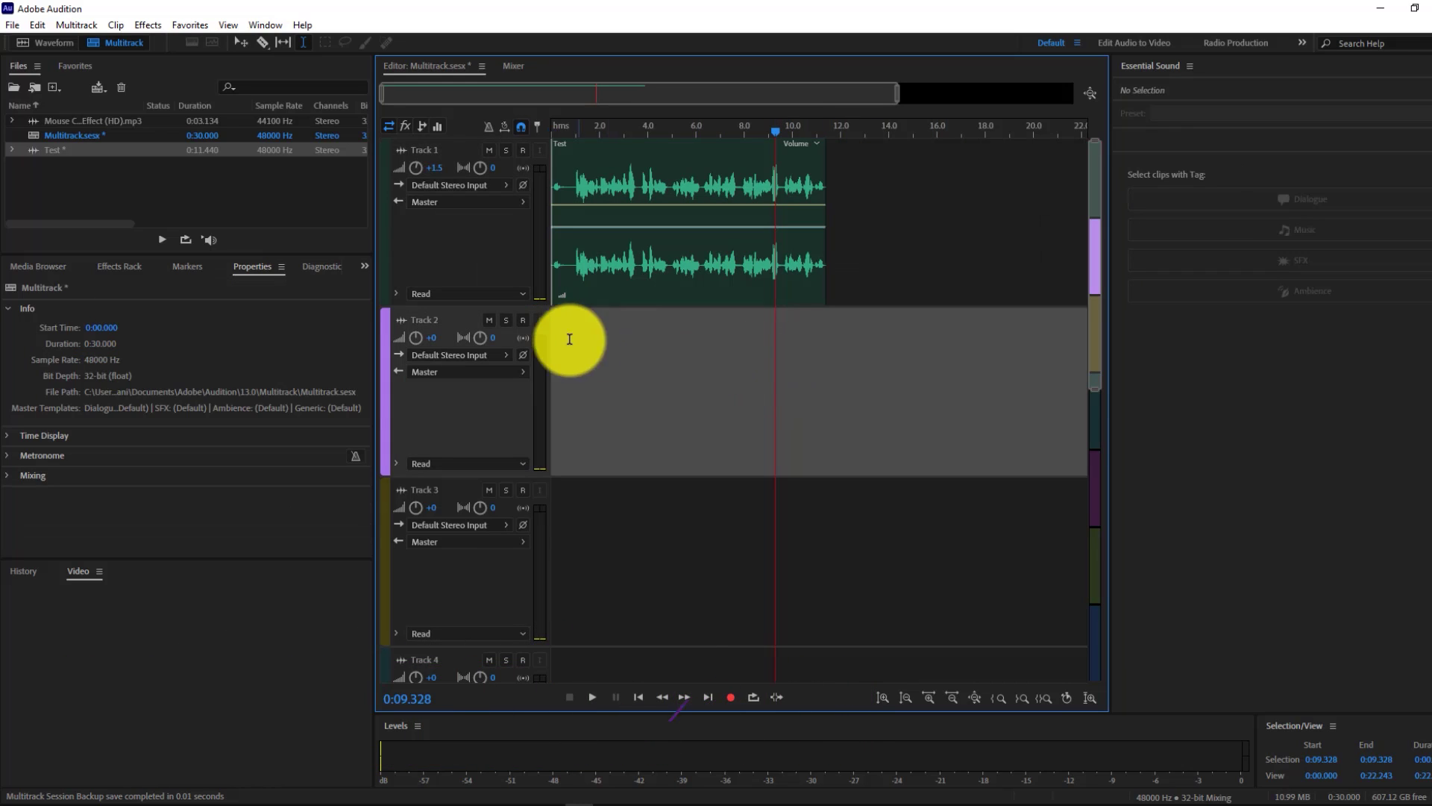
left_click(520, 322)
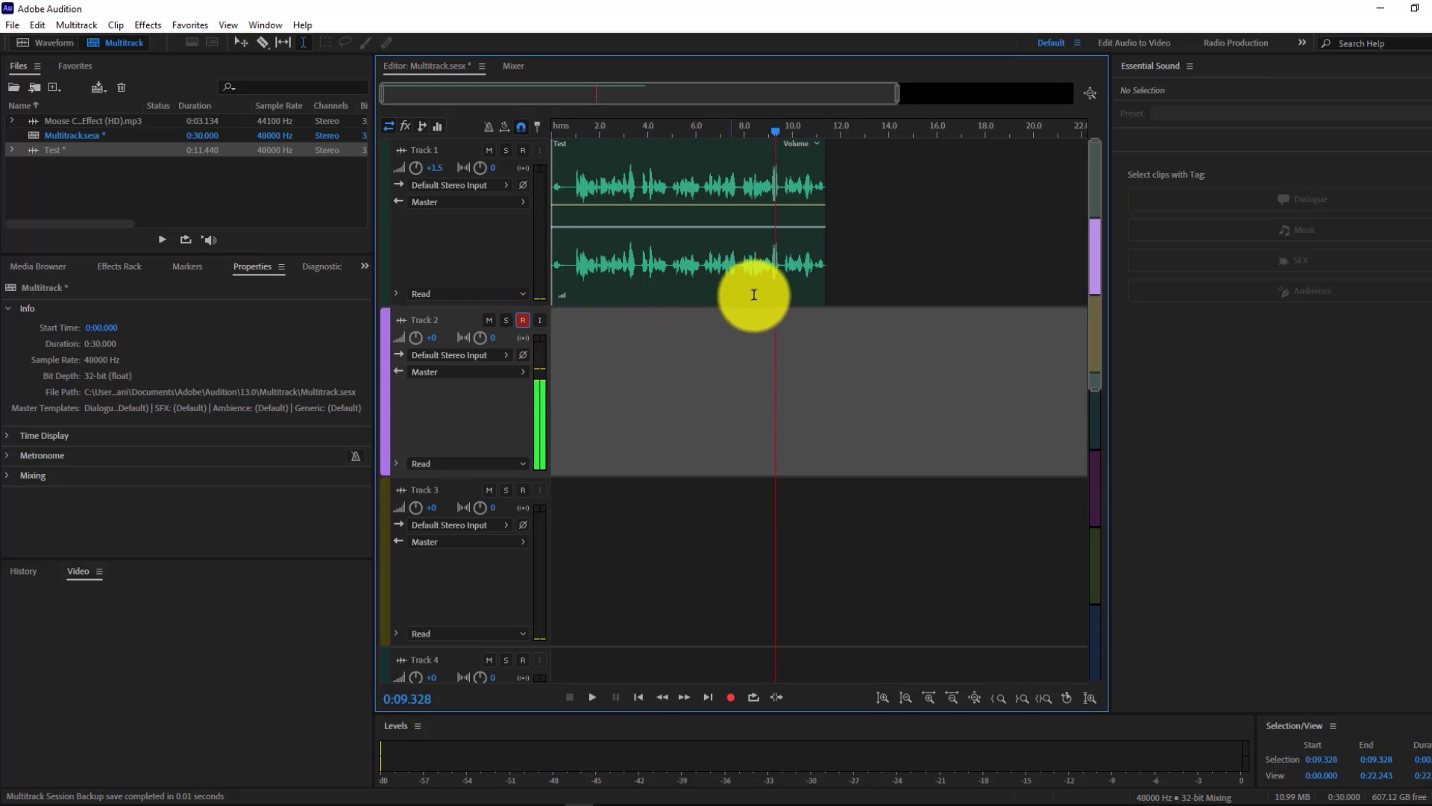
left_click(817, 322)
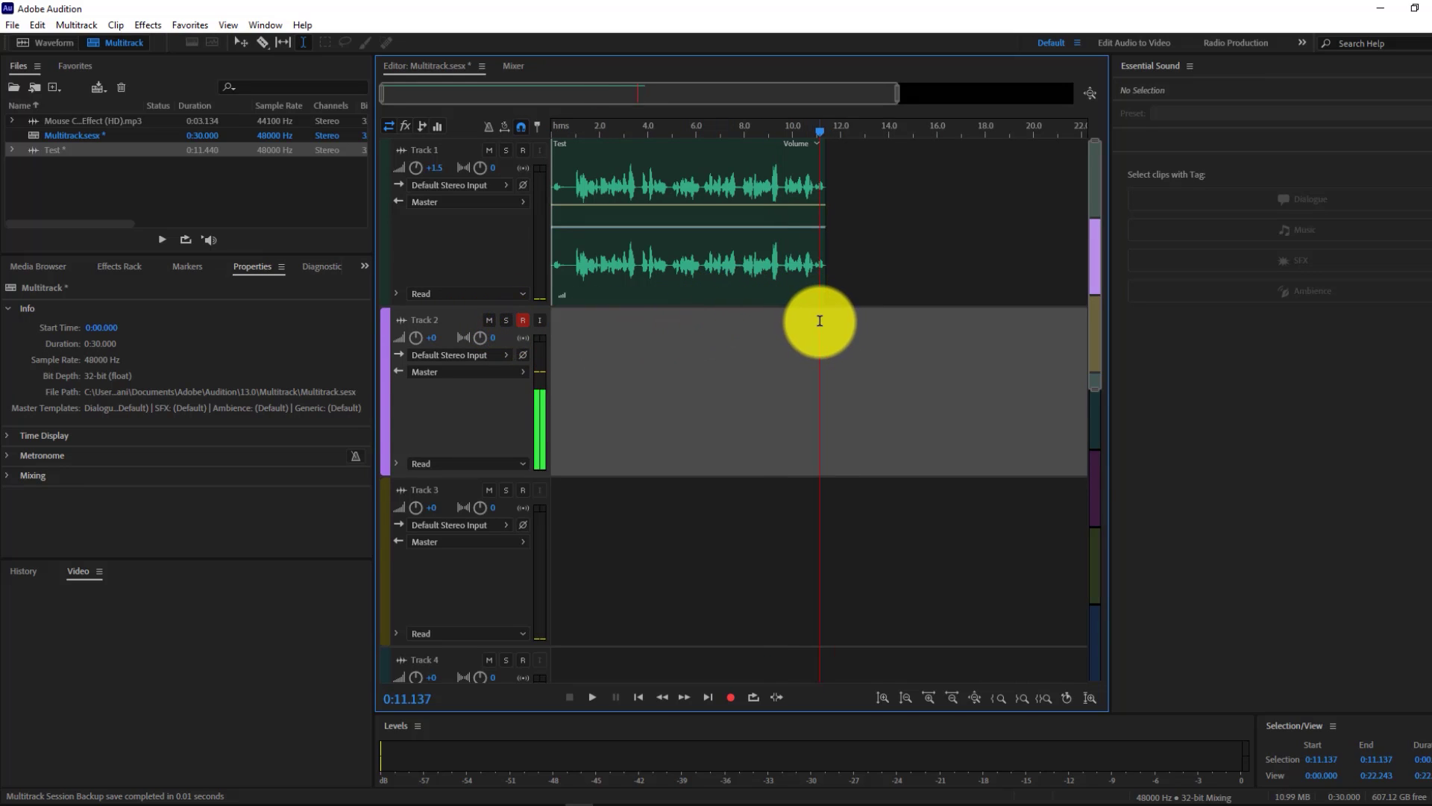
left_click(728, 702)
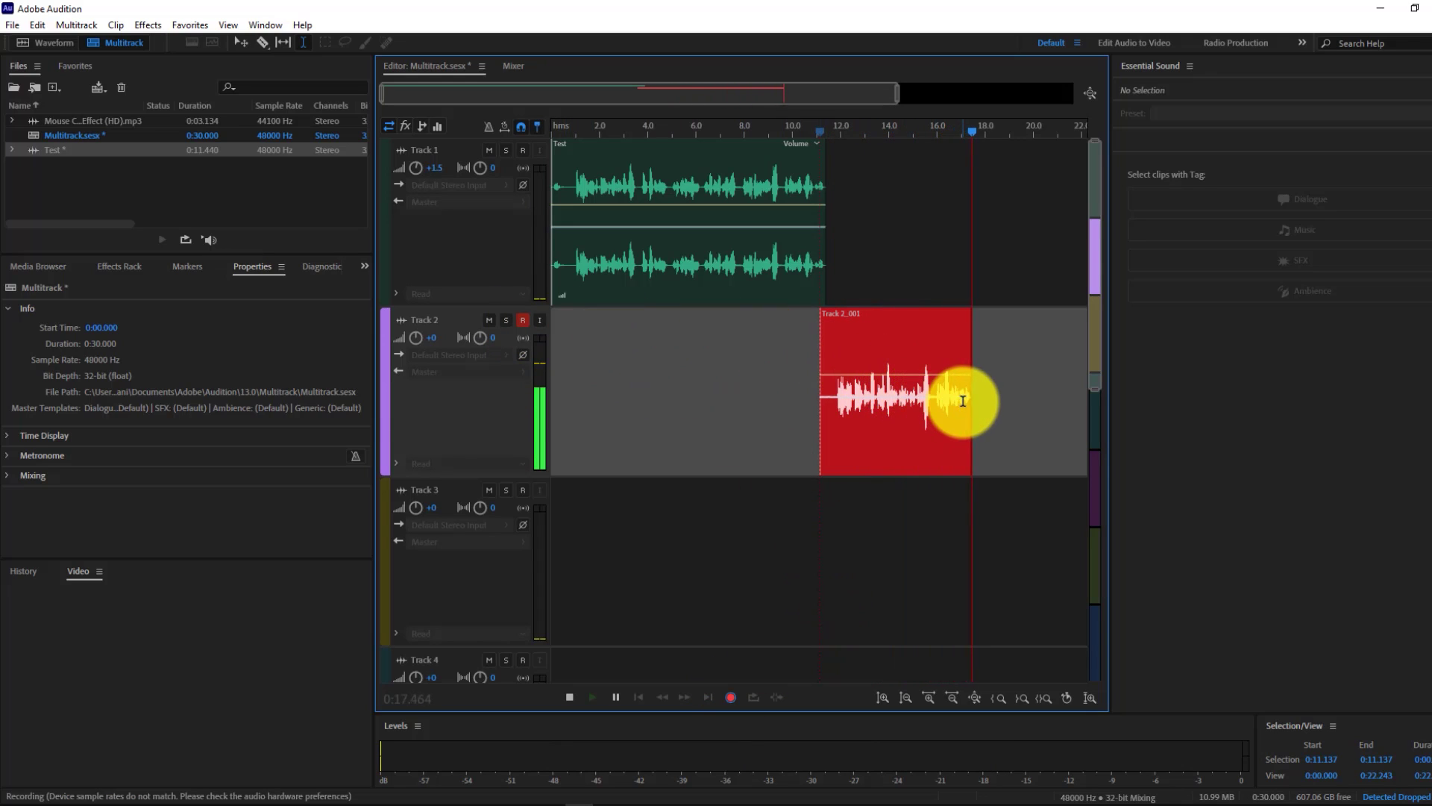
left_click(730, 697)
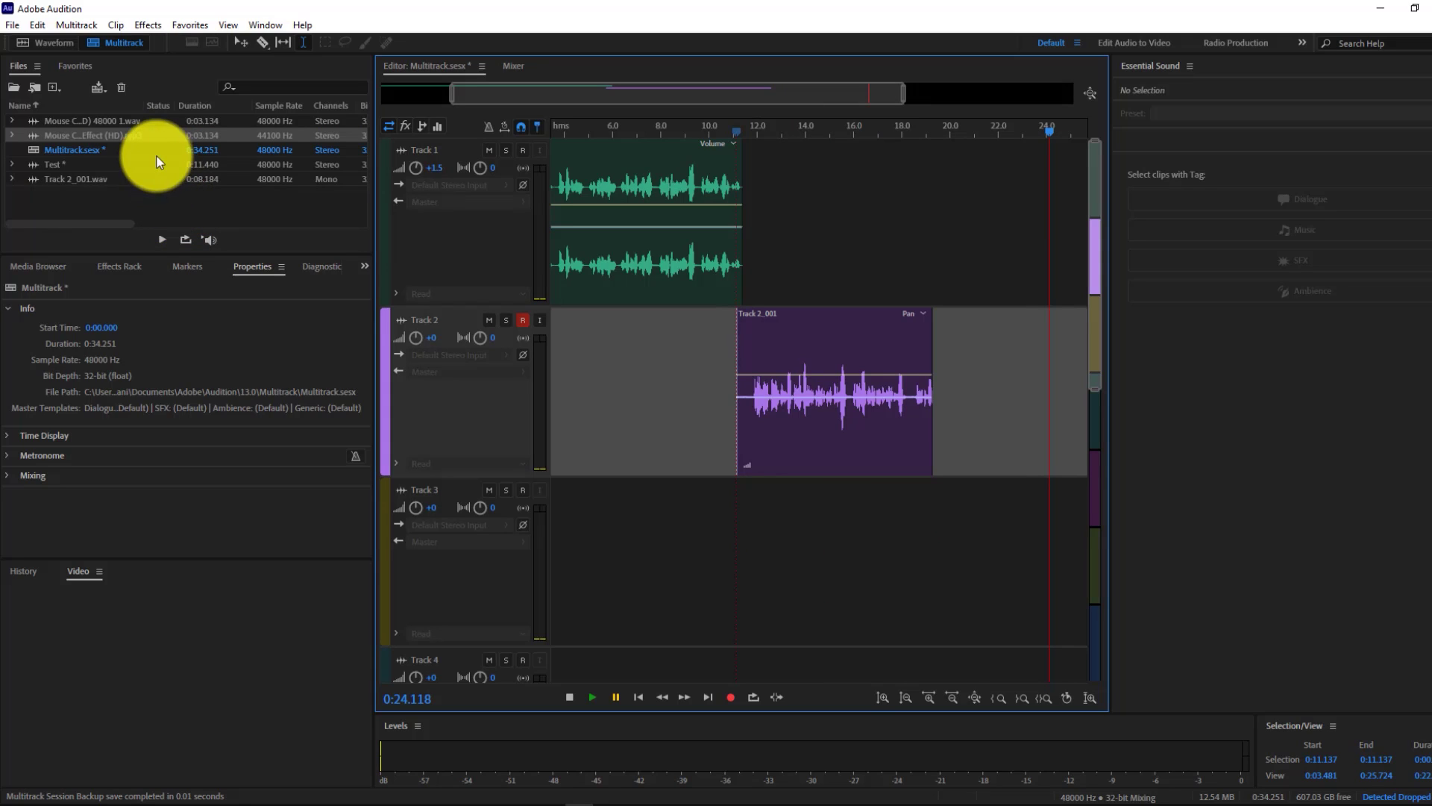
Place the Mouse Click sound effect MP3 on Track 3 at about 0:18.9, accepting a copy conformed to the session's sample rate.
left_click_drag(105, 131, 922, 563)
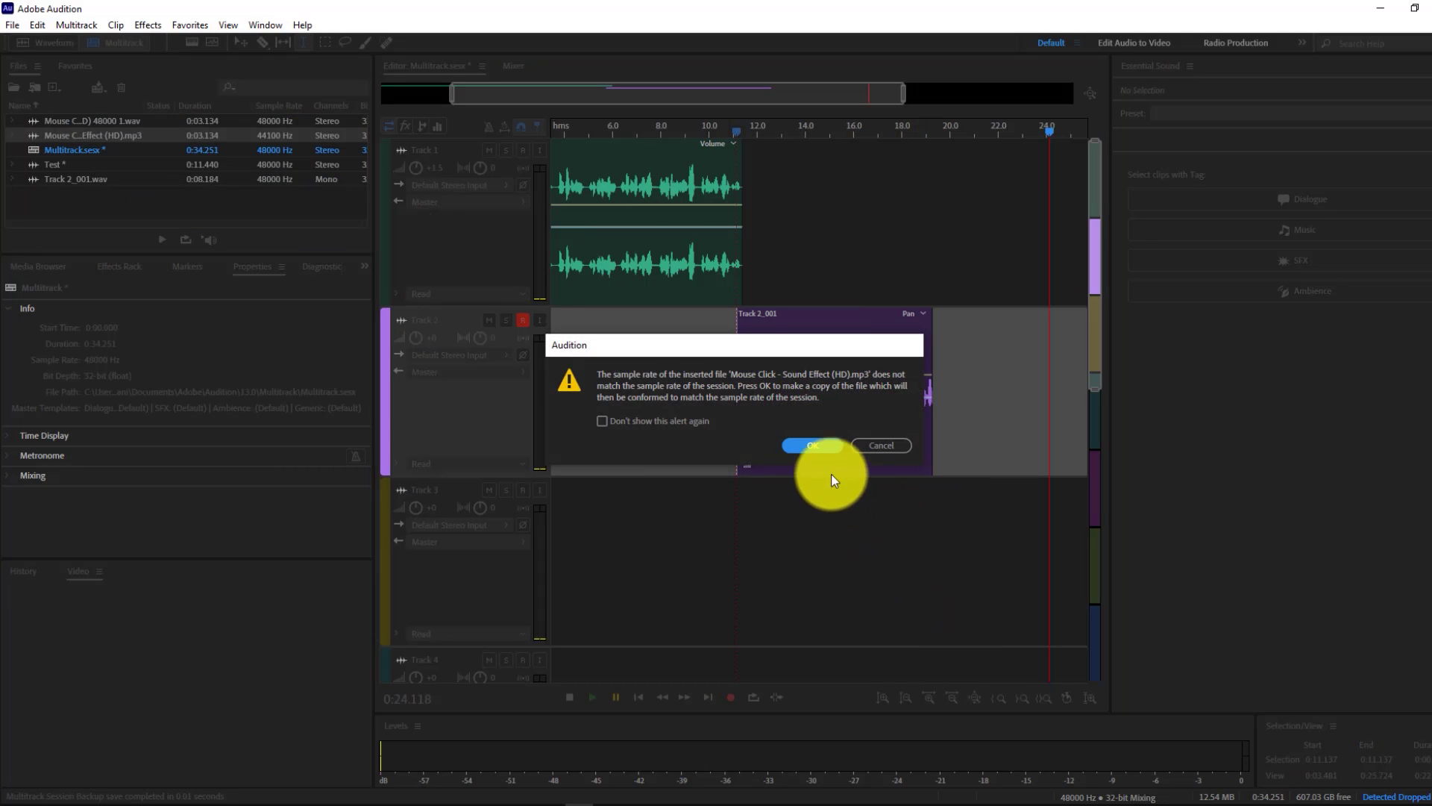
left_click(813, 446)
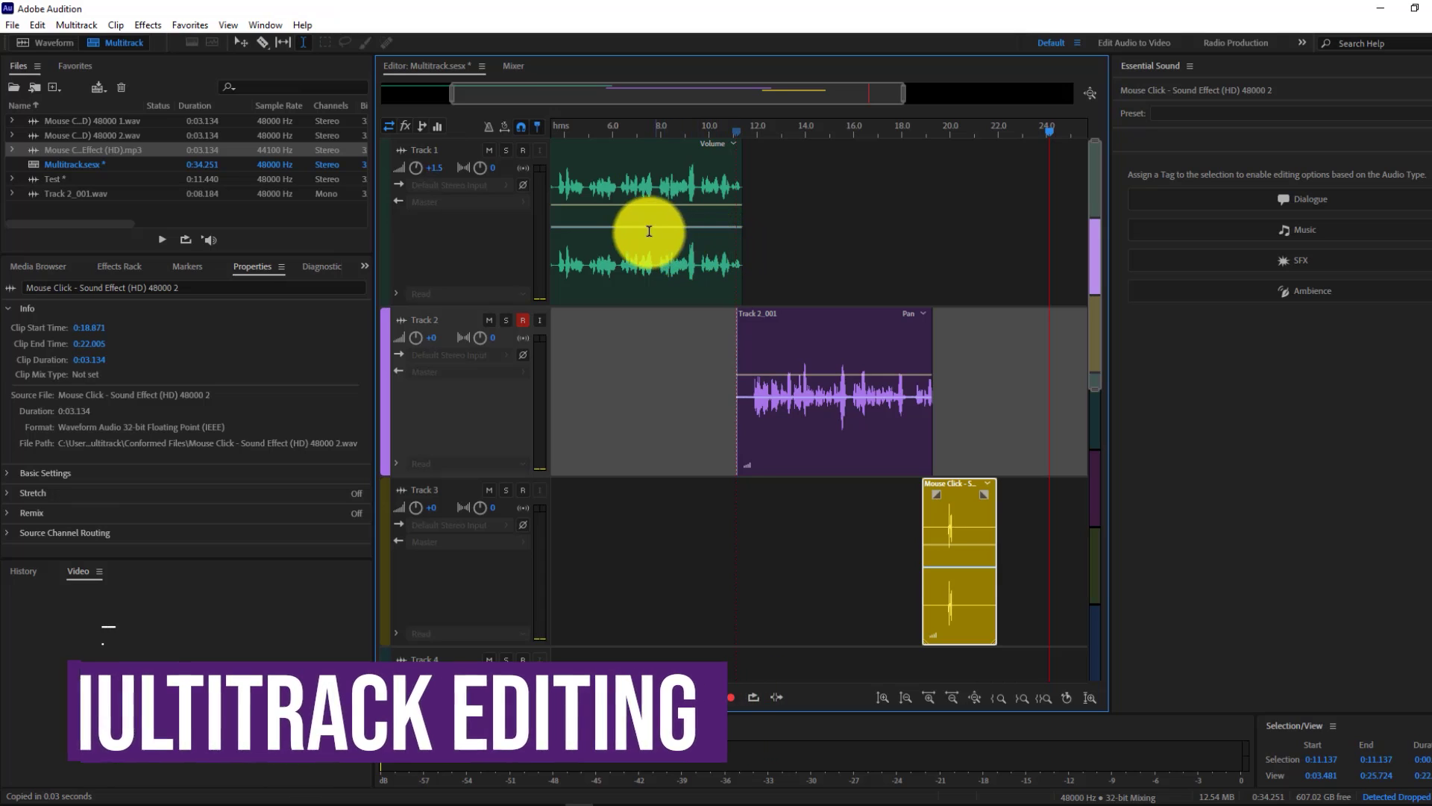
Select the range from about 0:07.1 to 0:08.9 on the Track 1 clip, and switch to the Track 2 recording.
left_click_drag(640, 233, 680, 249)
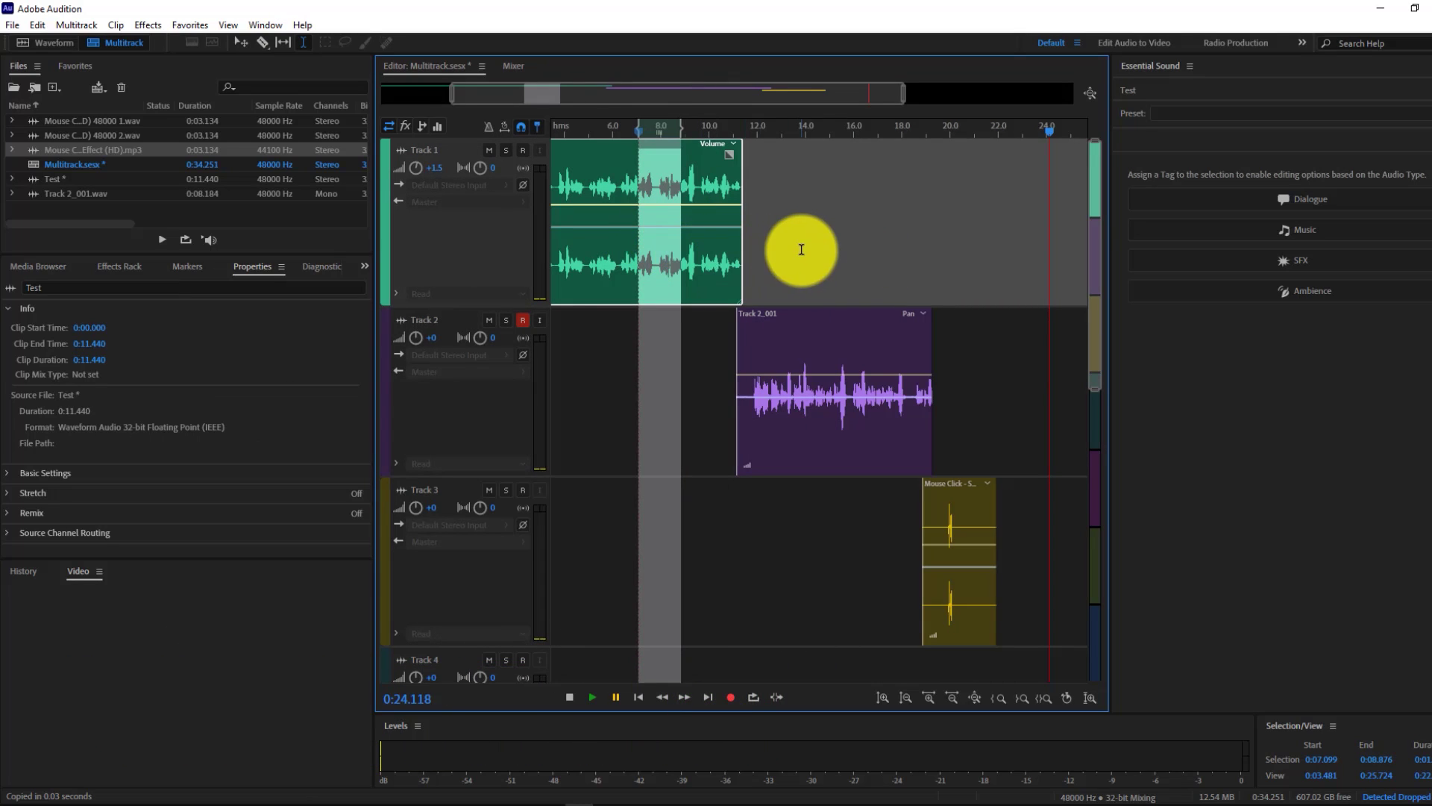
left_click(842, 380)
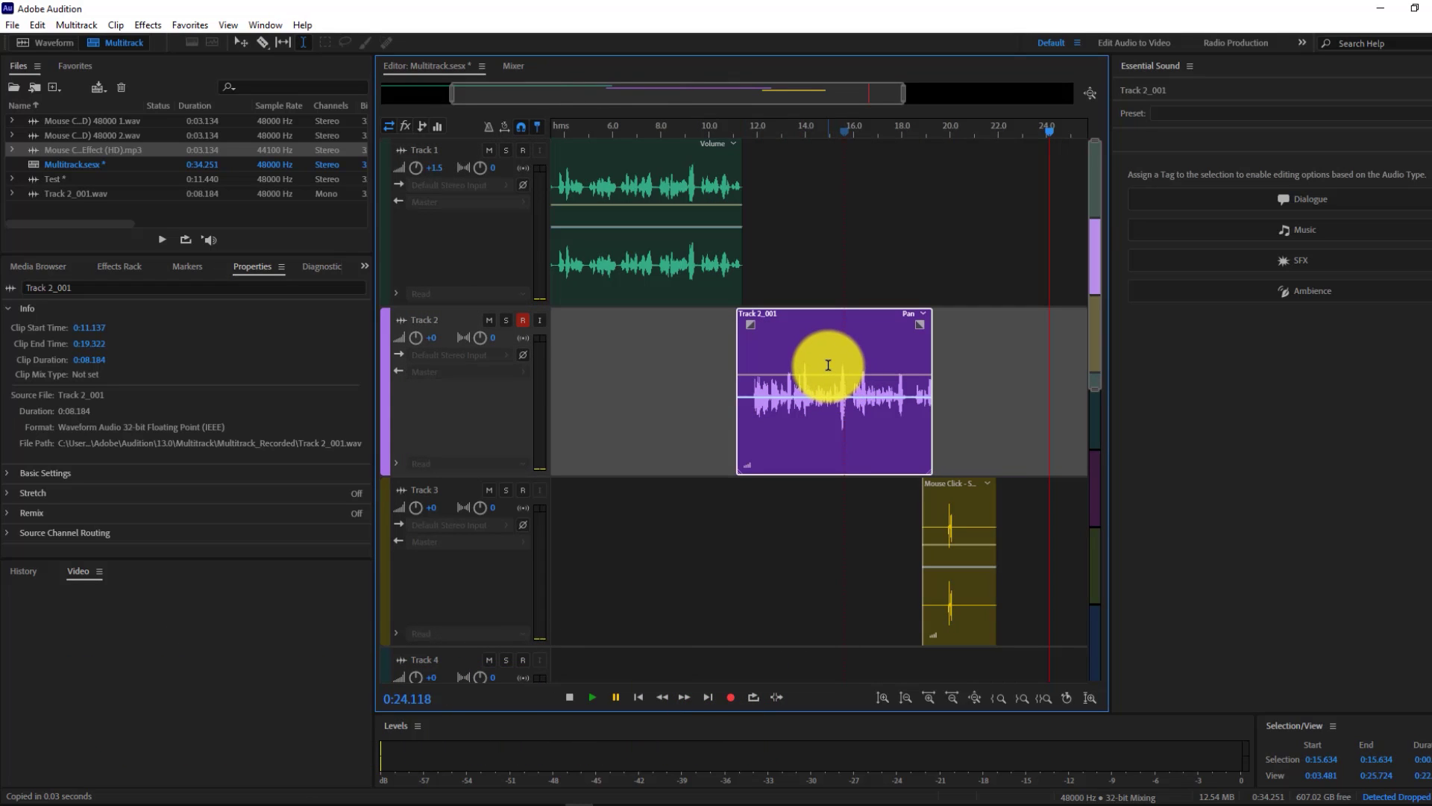
Move the Mouse Click clip on Track 3 so it starts at 0:19.322, where the Track 2 recording ends.
left_click(239, 46)
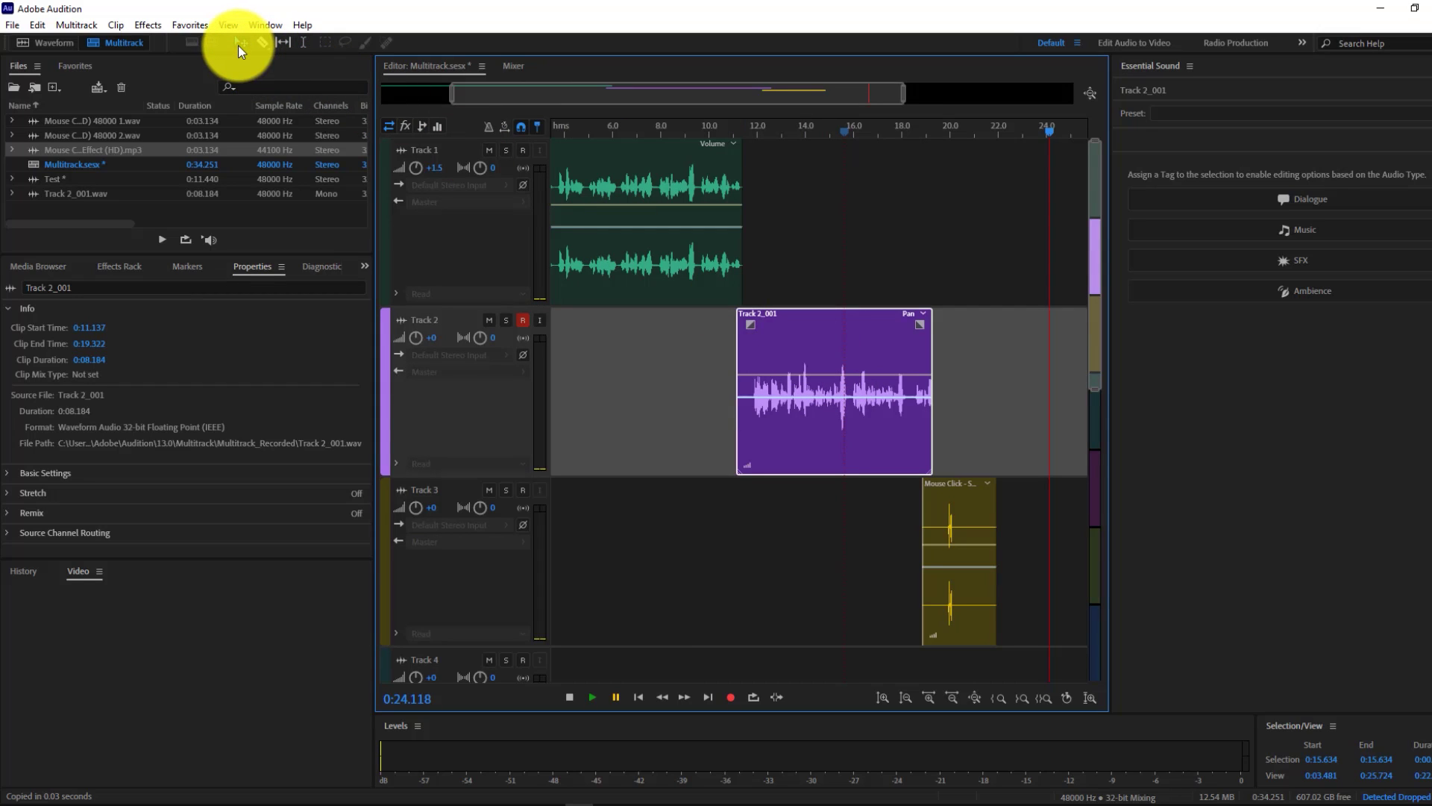
mouse_move(965, 569)
left_mouse_down()
mouse_move(1010, 377)
mouse_move(965, 281)
mouse_move(858, 275)
mouse_move(975, 310)
mouse_move(1000, 441)
mouse_move(981, 566)
mouse_move(965, 565)
left_mouse_up()
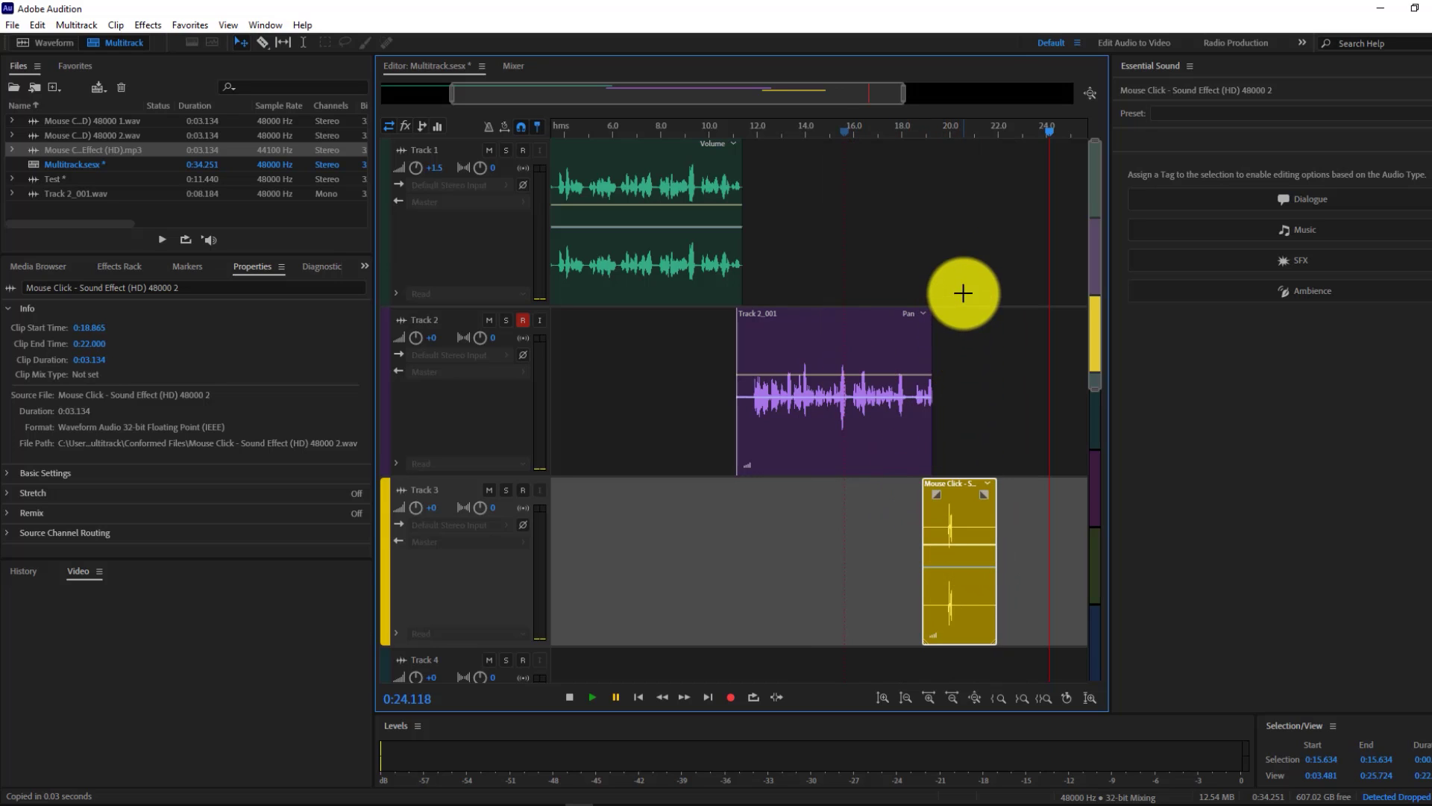
mouse_move(975, 544)
left_mouse_down()
mouse_move(991, 343)
mouse_move(973, 270)
mouse_move(998, 390)
mouse_move(978, 537)
left_mouse_up()
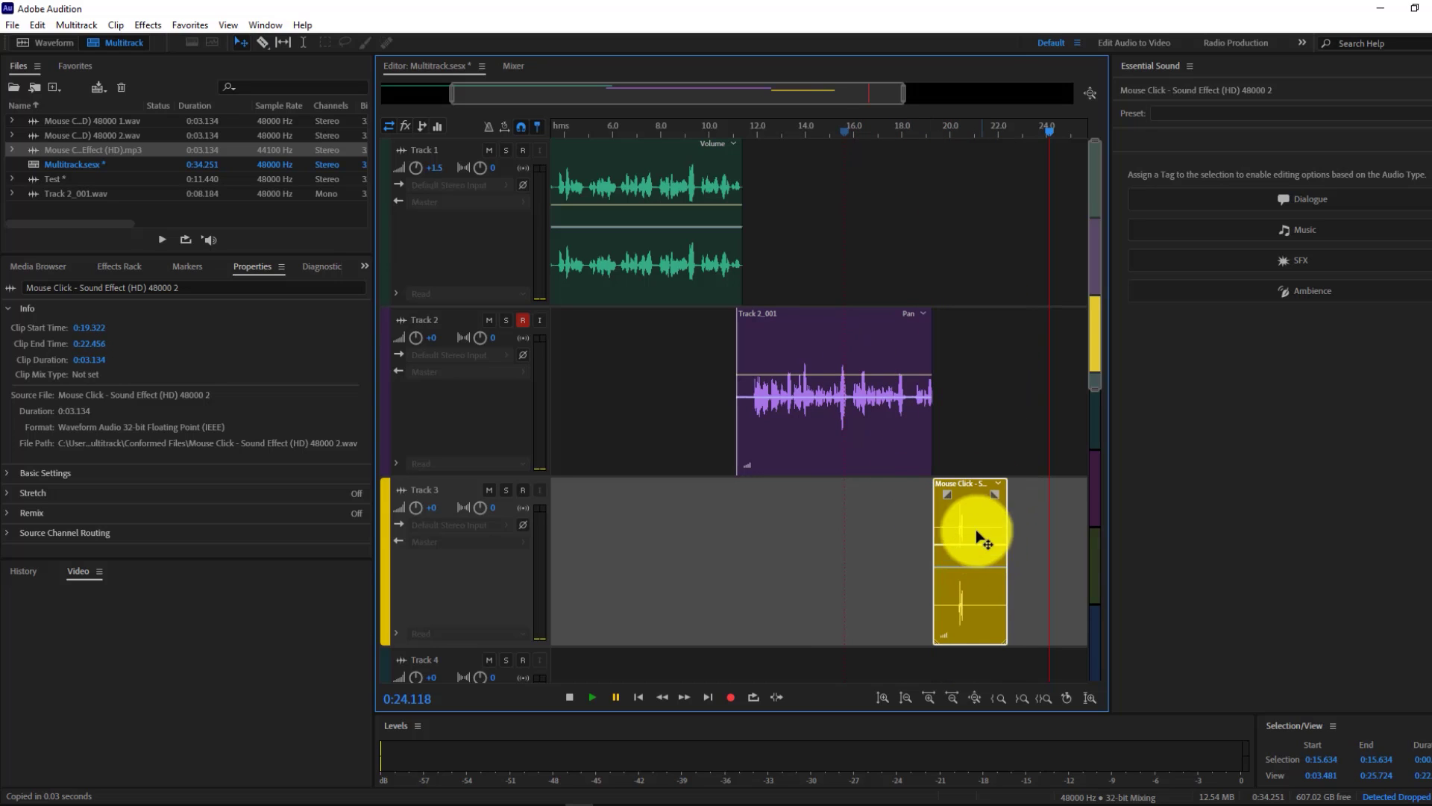
Split the Track 2 recording with the Razor tool at about 0:16.8 and 0:18.3.
left_click(262, 46)
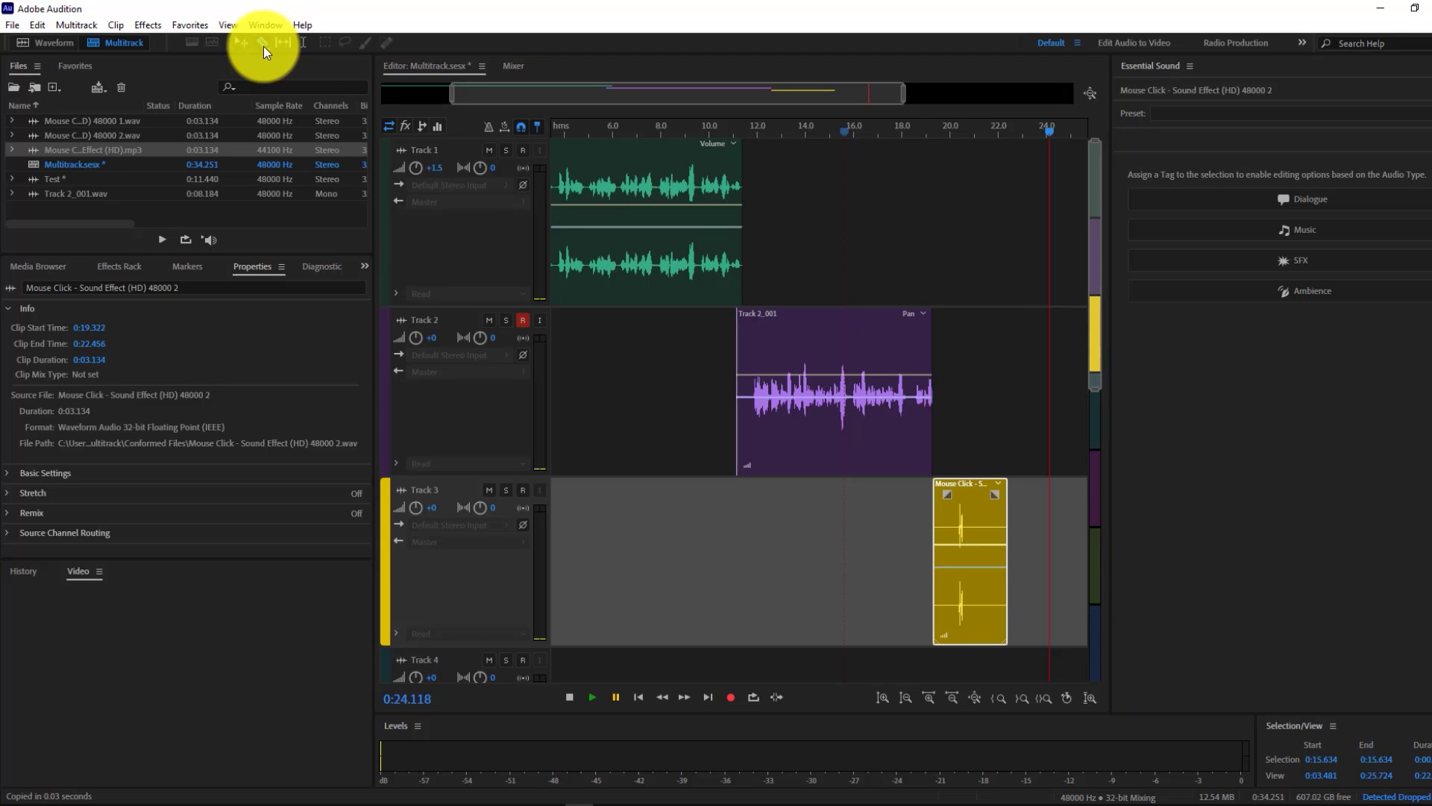
left_click(873, 371)
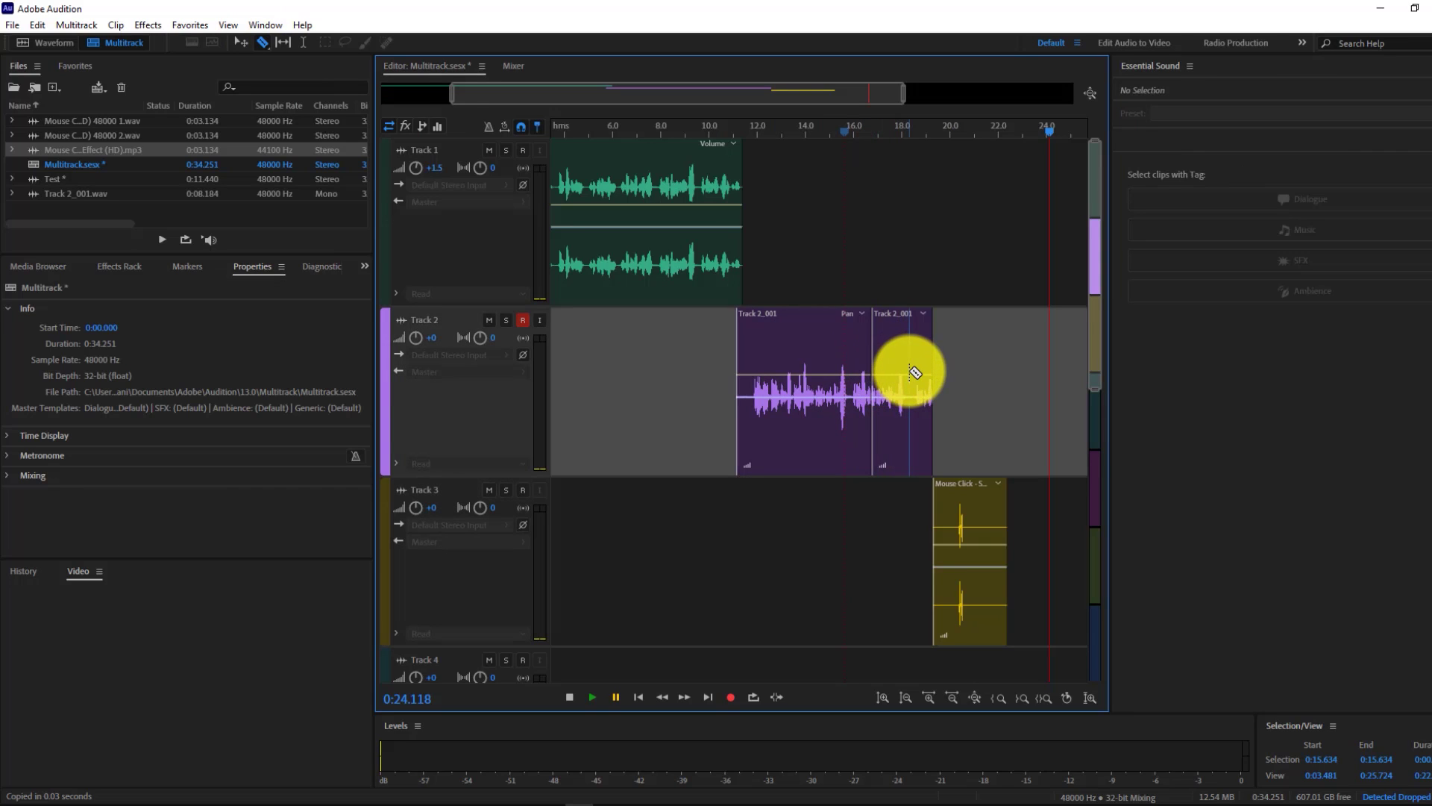
left_click(916, 372)
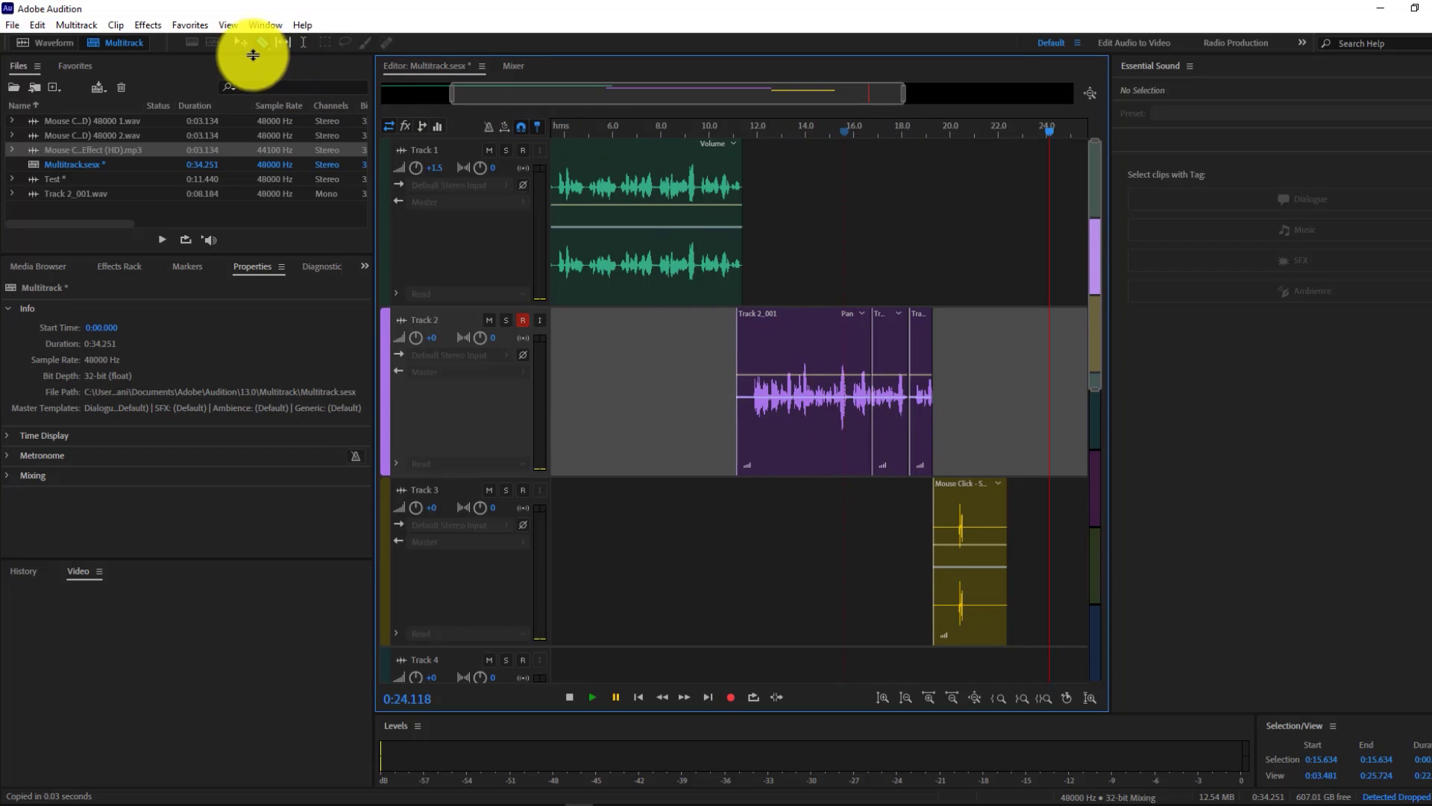
Move the middle piece of the split Track 2 recording down to Track 3, and undo that move.
left_click(239, 41)
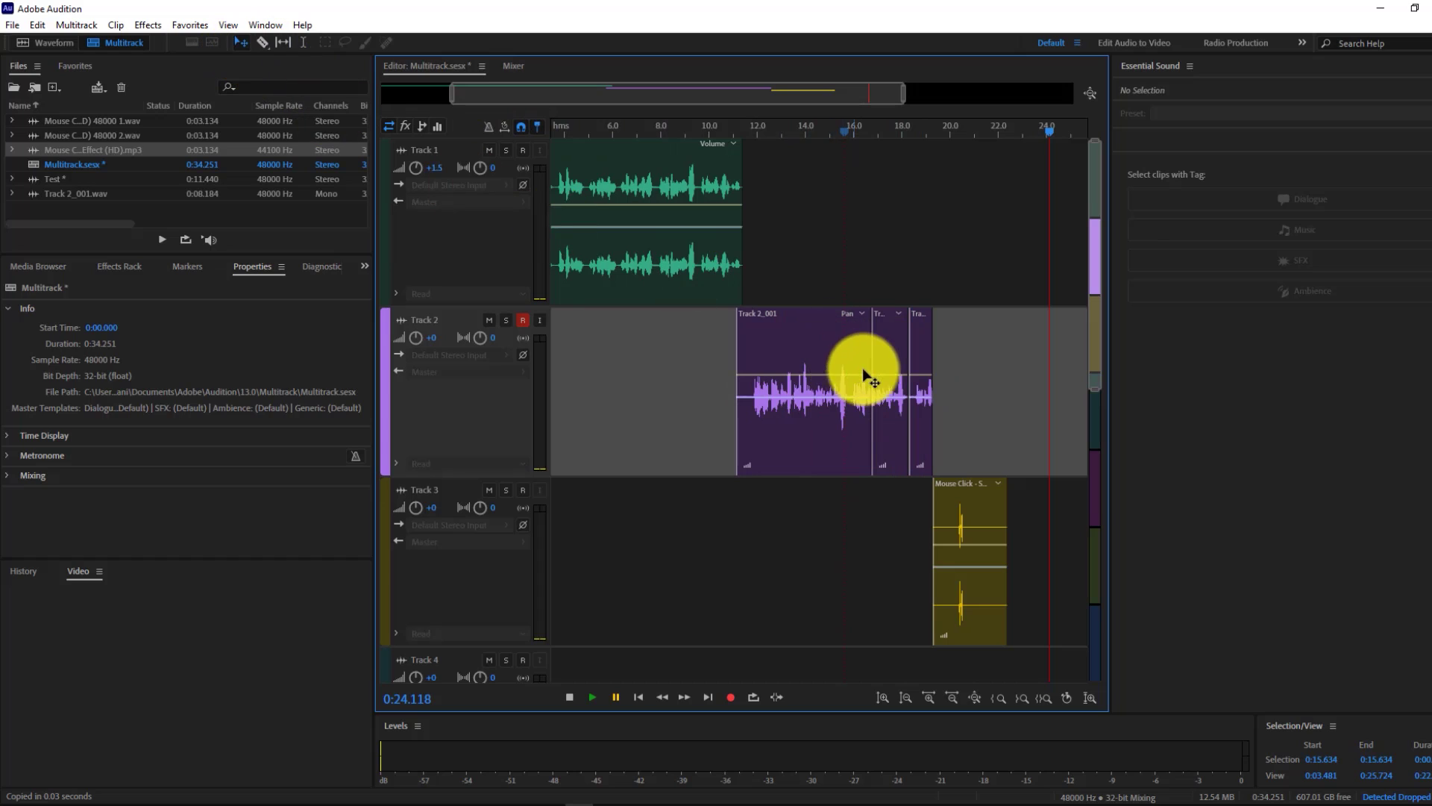
left_click(886, 347)
left_click_drag(886, 347, 889, 579)
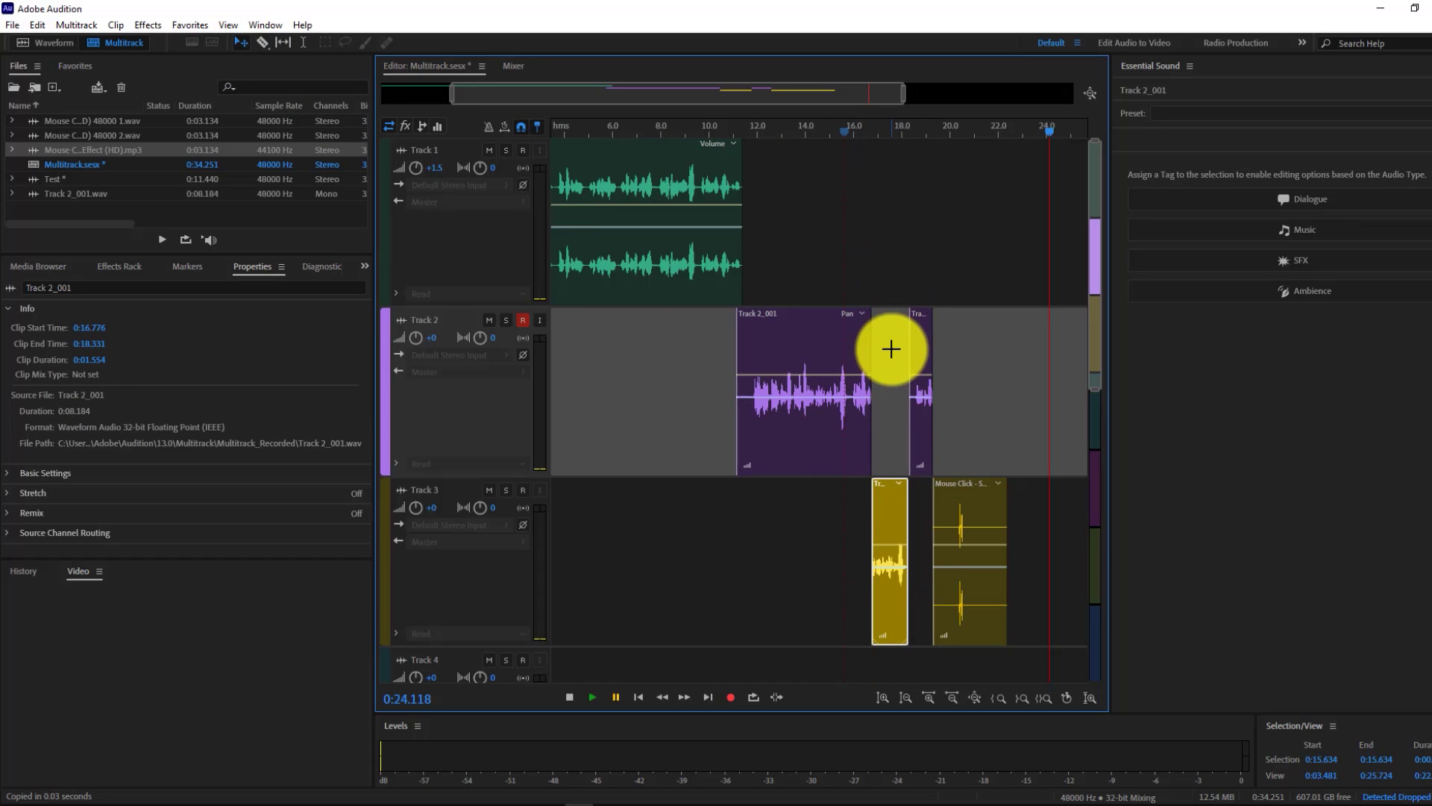
key("ctrl+z")
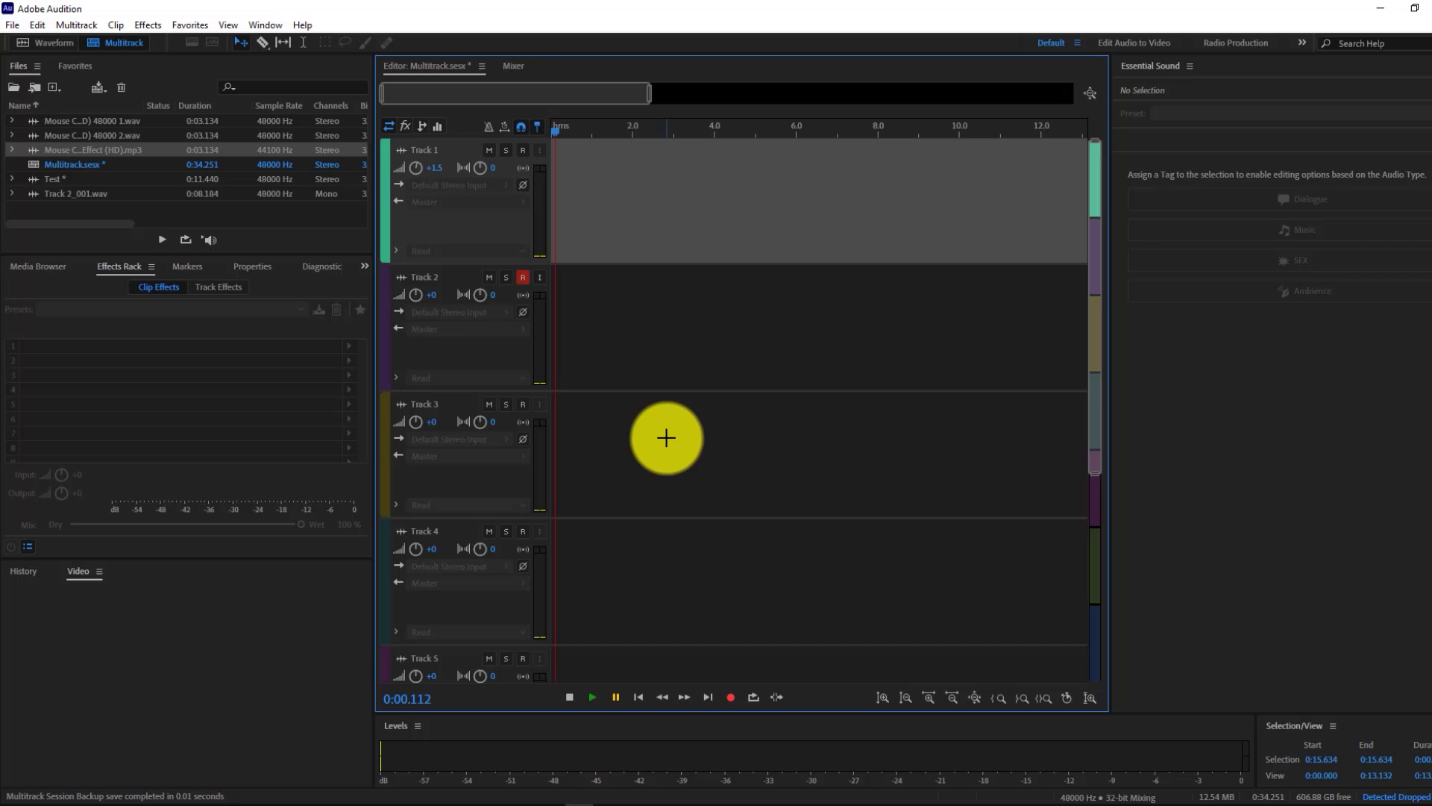
Record a new clip about 7.5 seconds long on Track 2 from the very start of the timeline, and pause the transport.
left_click_drag(555, 134, 550, 135)
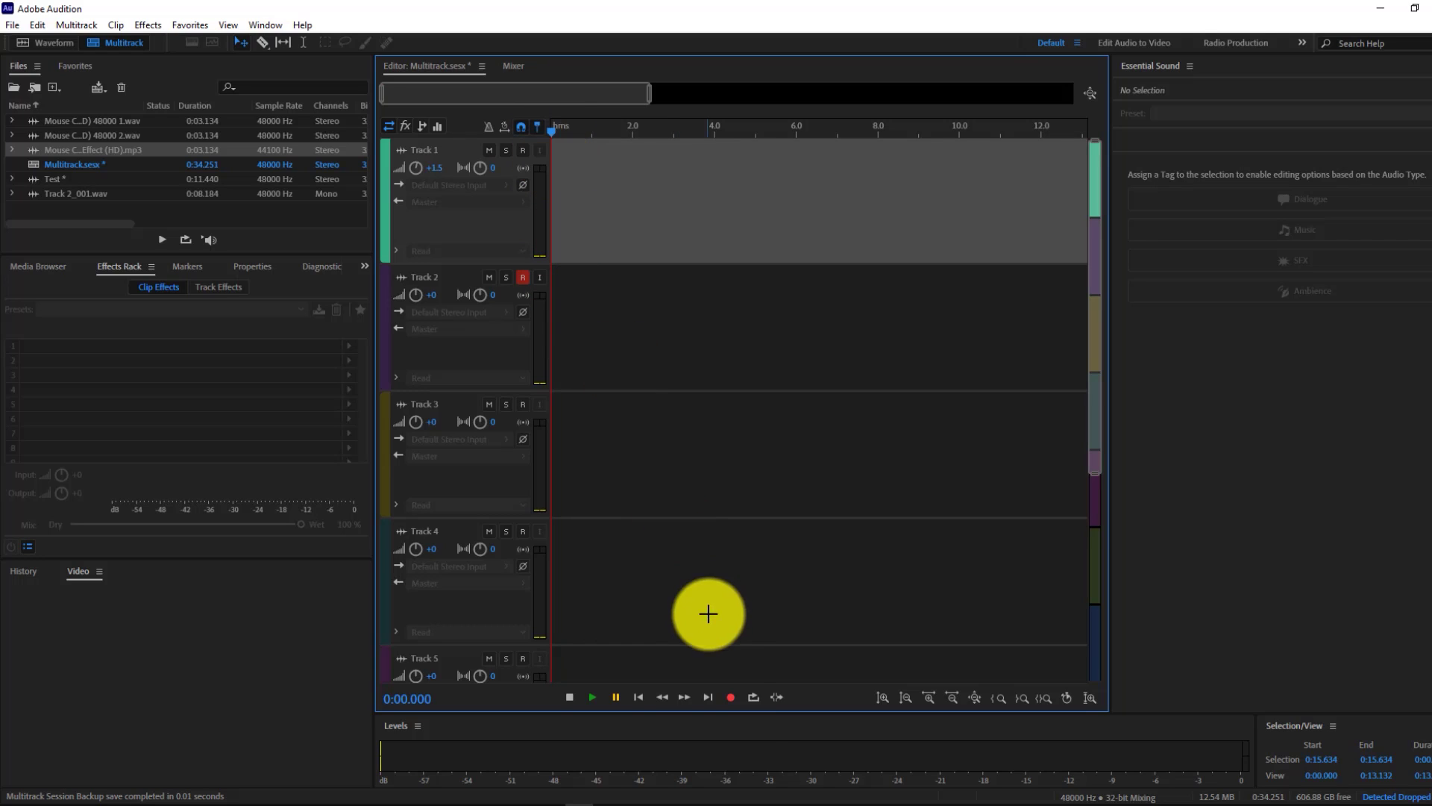
left_click(731, 698)
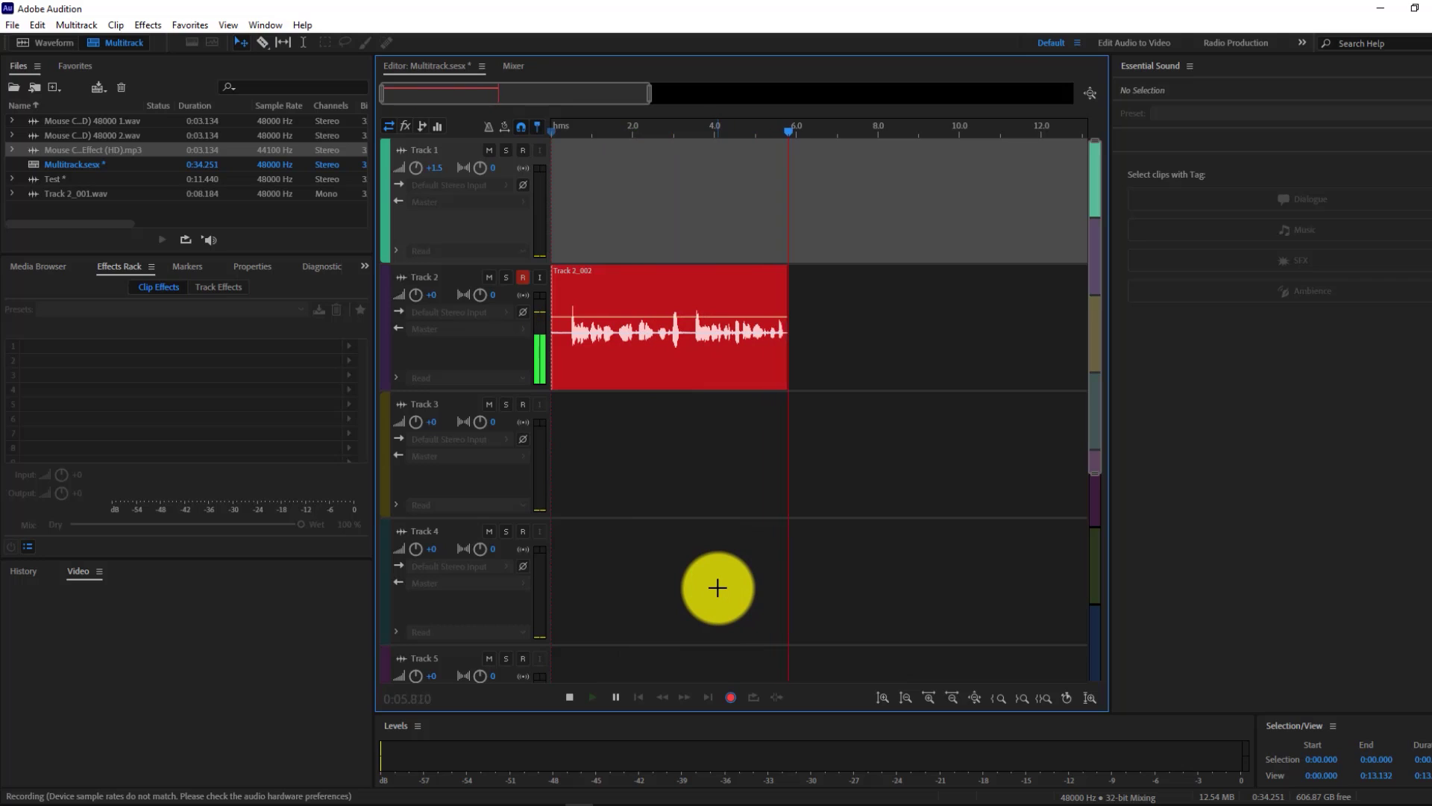
left_click(731, 698)
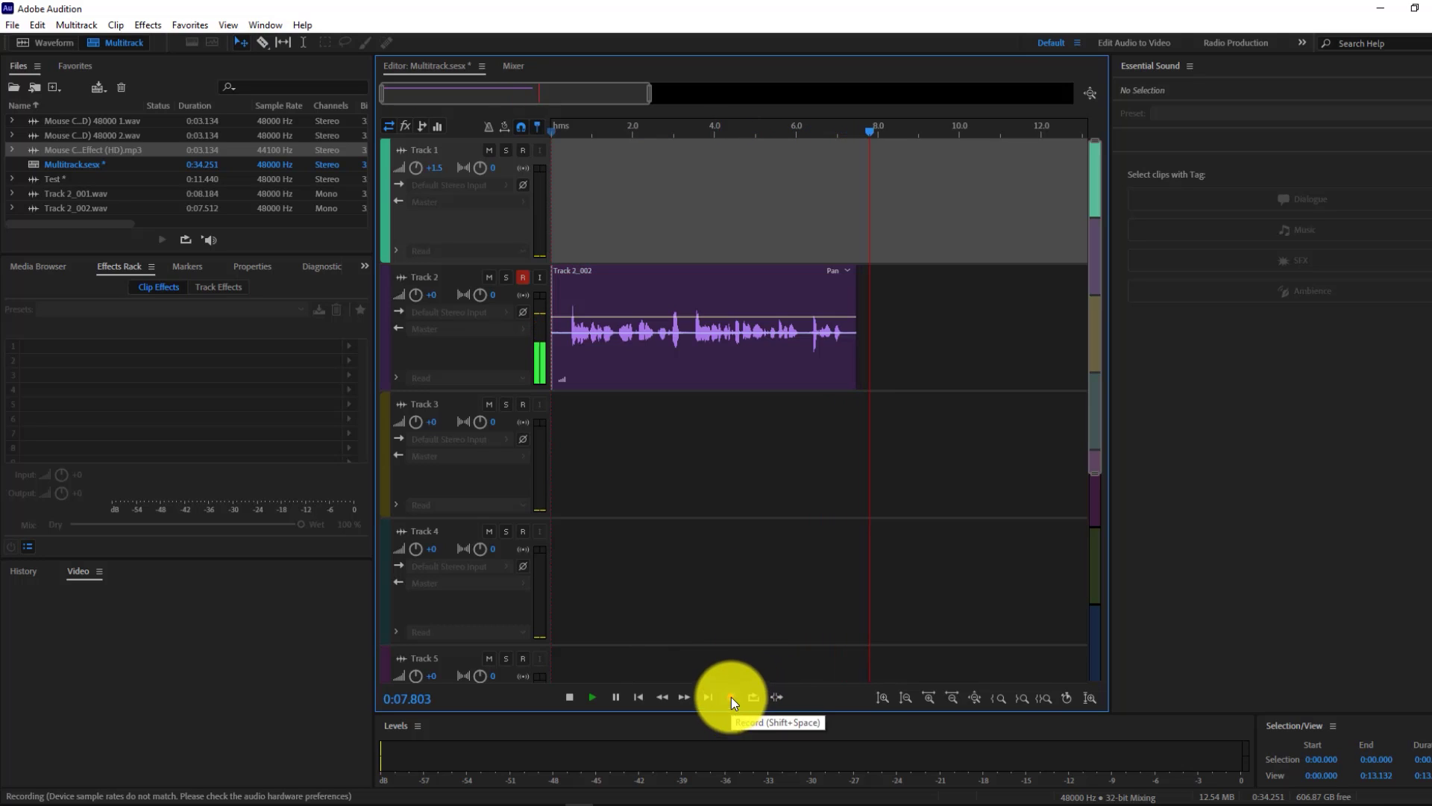
left_click(616, 698)
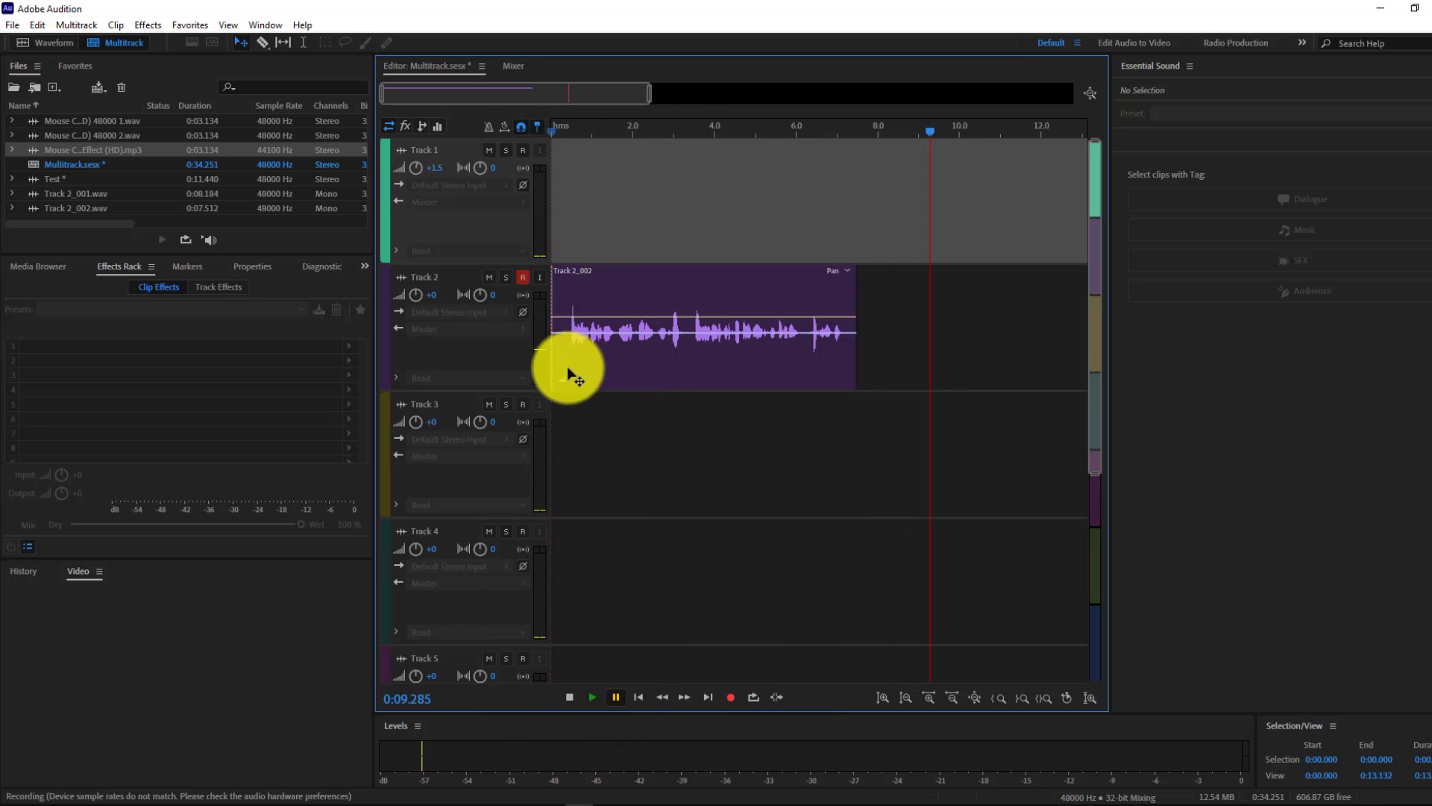
Select the new Track 2 recording and play it back from about 0:00.4.
left_click(566, 341)
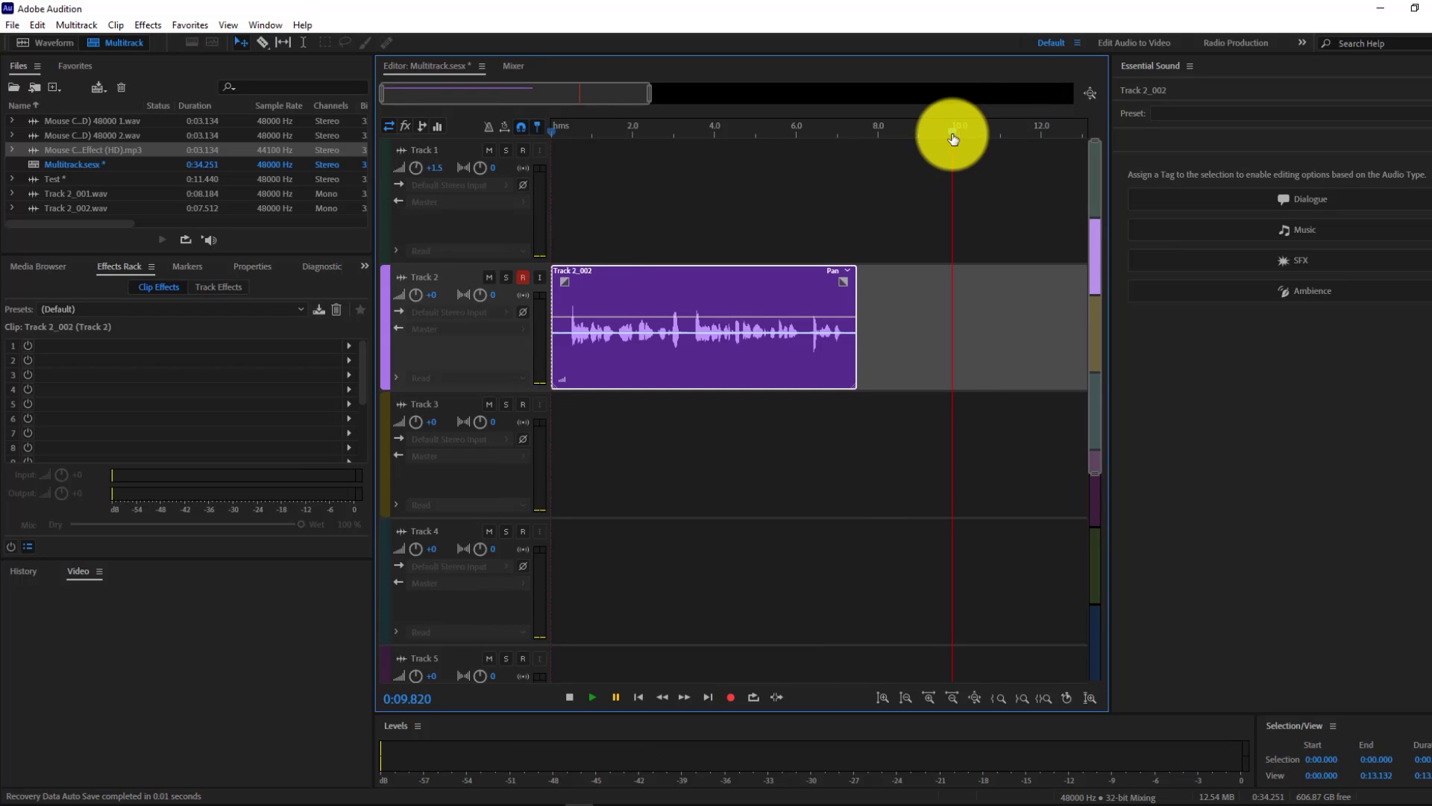
left_click(565, 258)
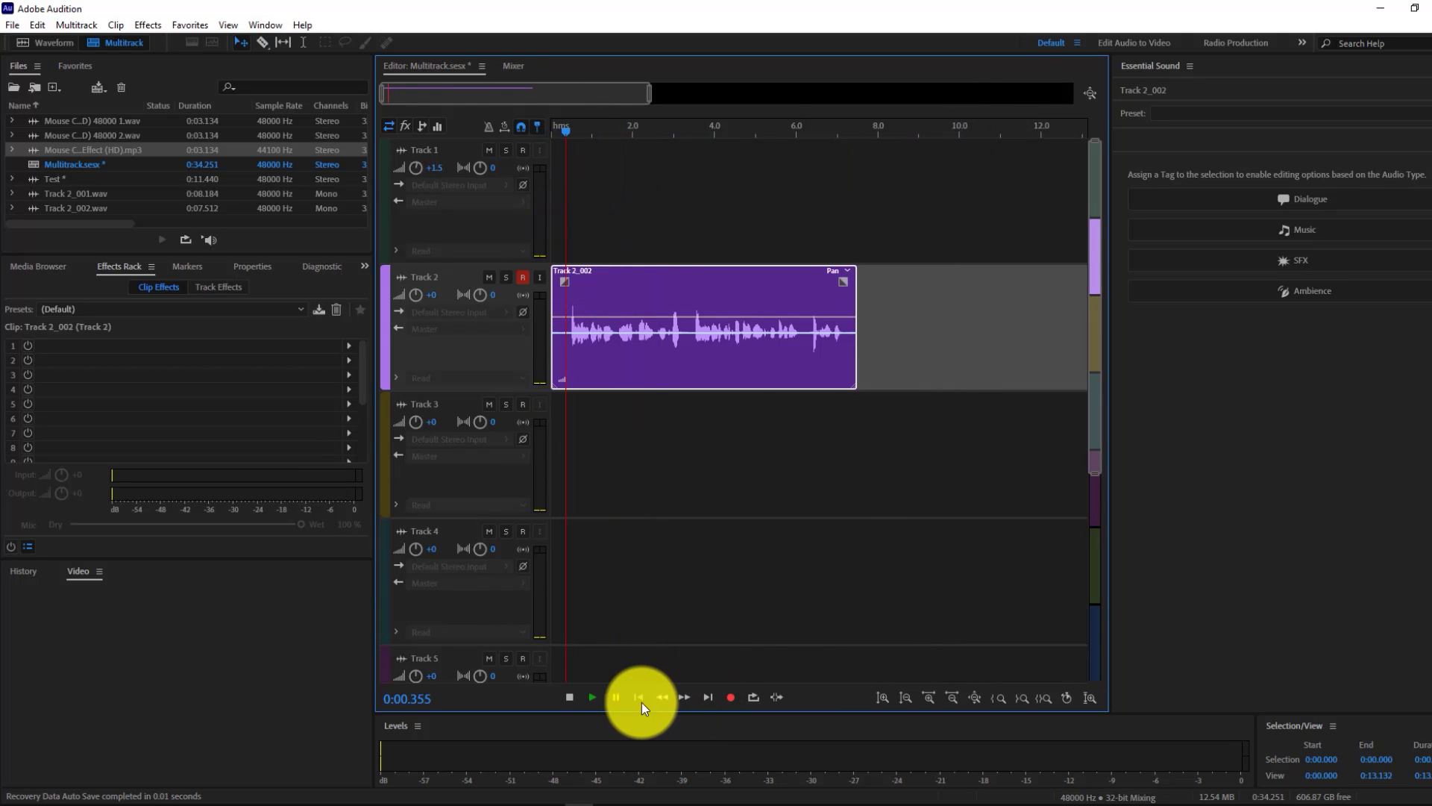
left_click(592, 698)
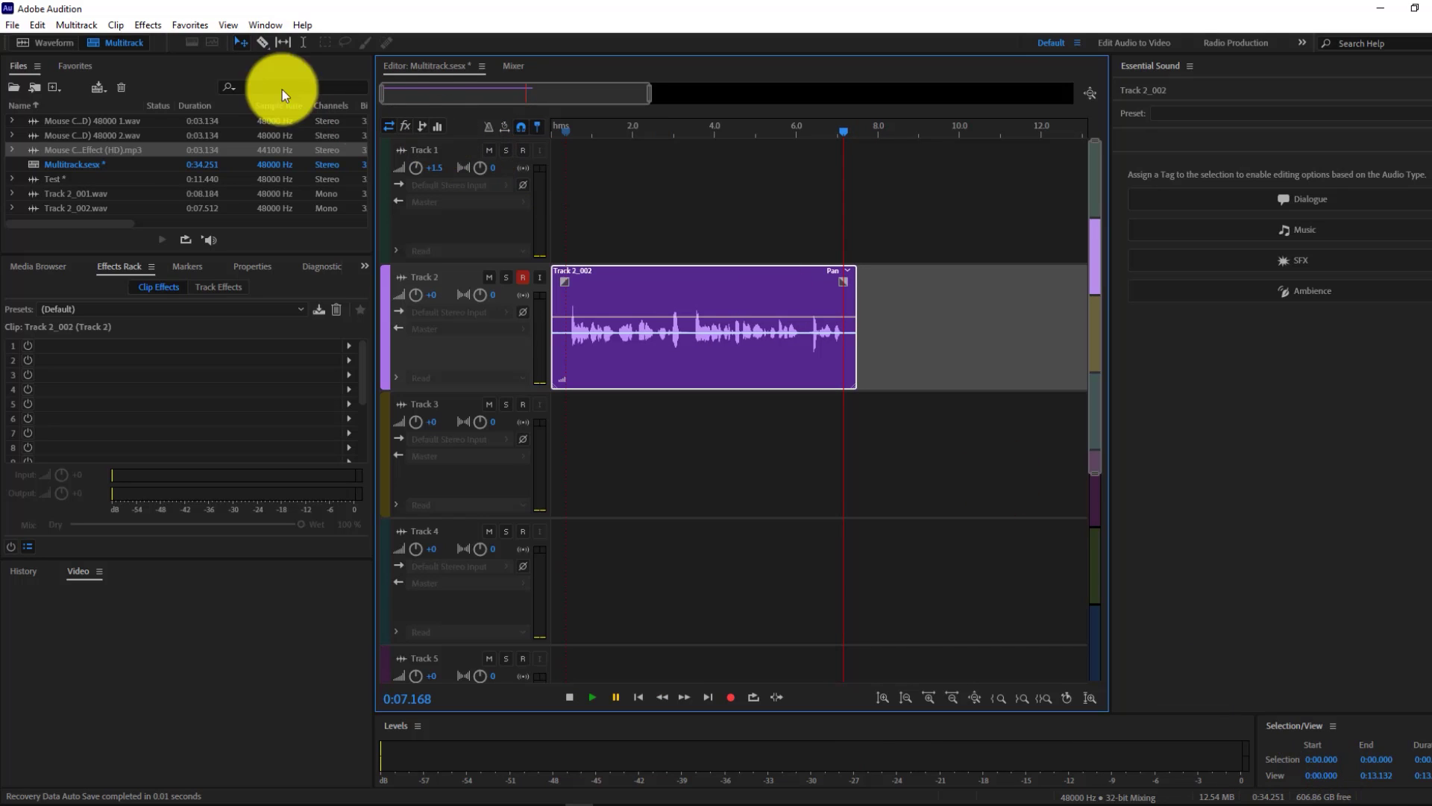
Add the DeNoise effect to the Track 2 recording and set its amount to 55%.
left_click(152, 29)
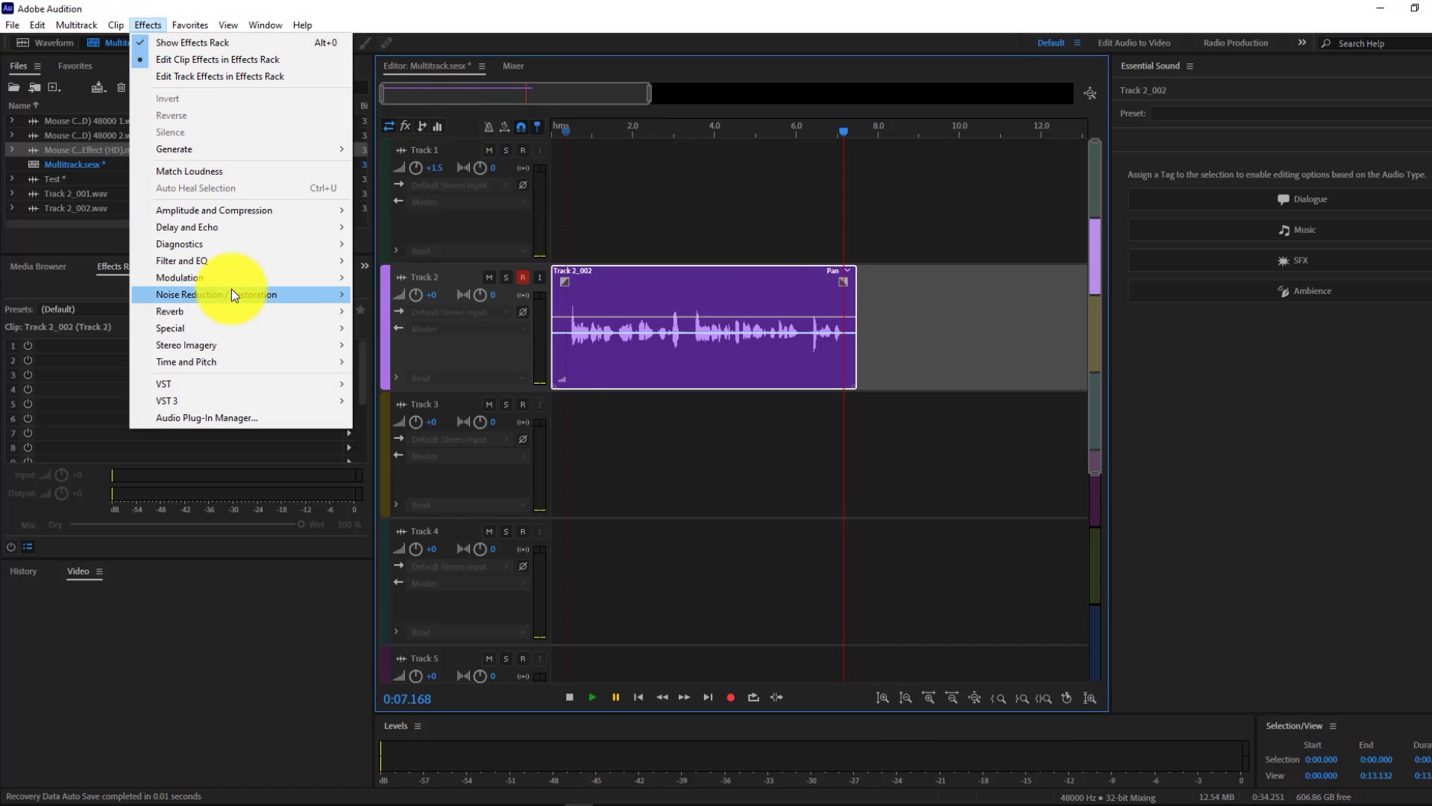
mouse_move(232, 293)
left_click(455, 411)
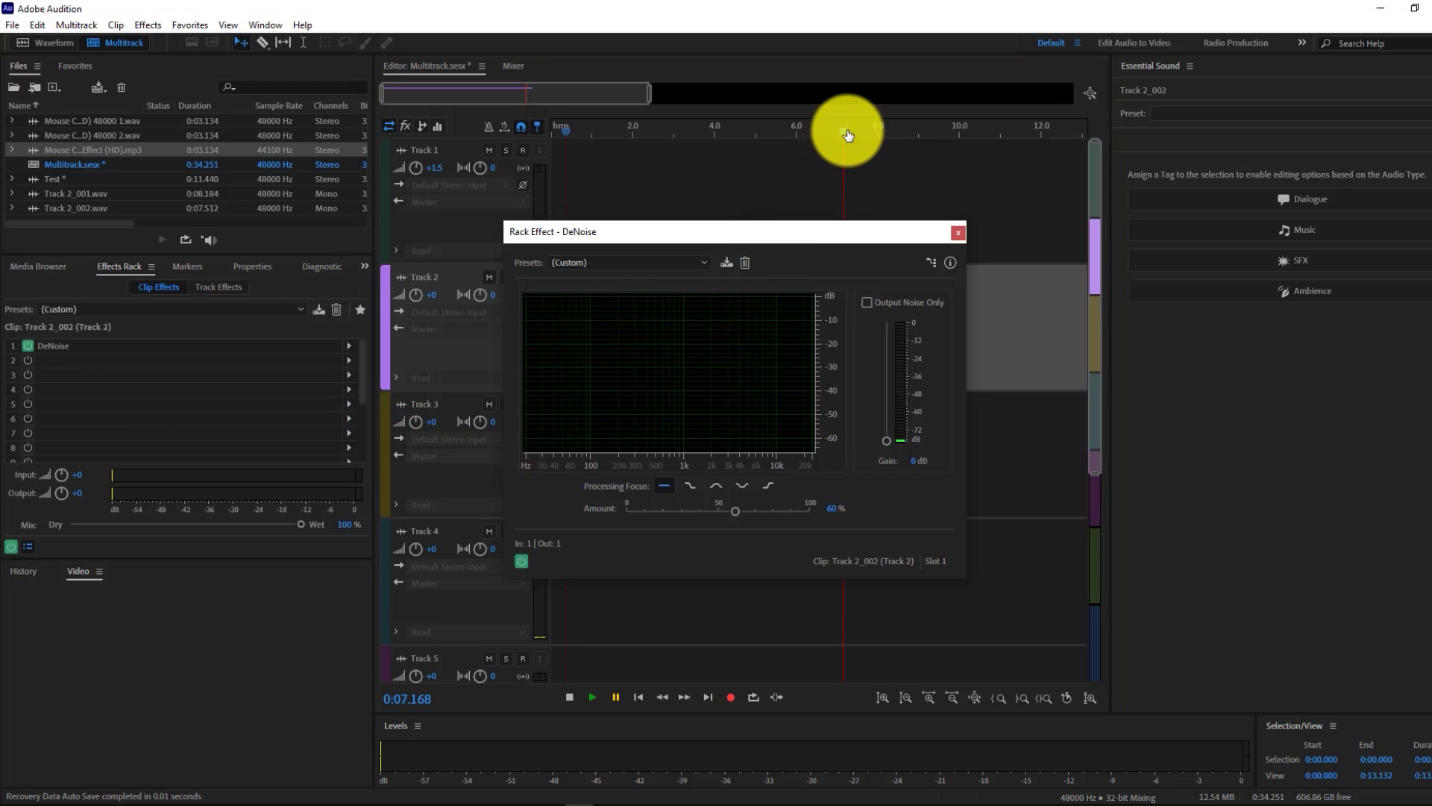
left_click_drag(818, 233, 624, 122)
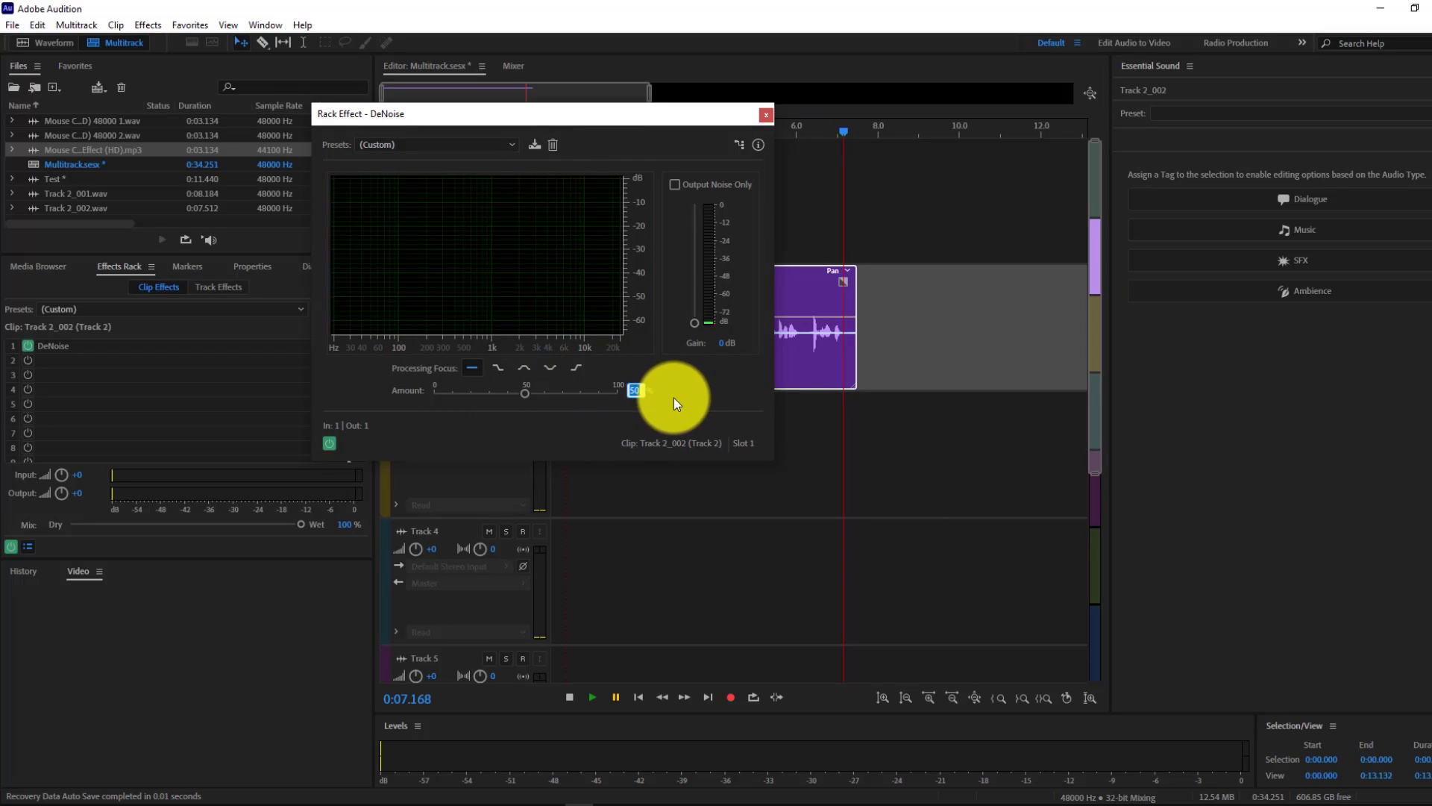
type("55")
key("Return")
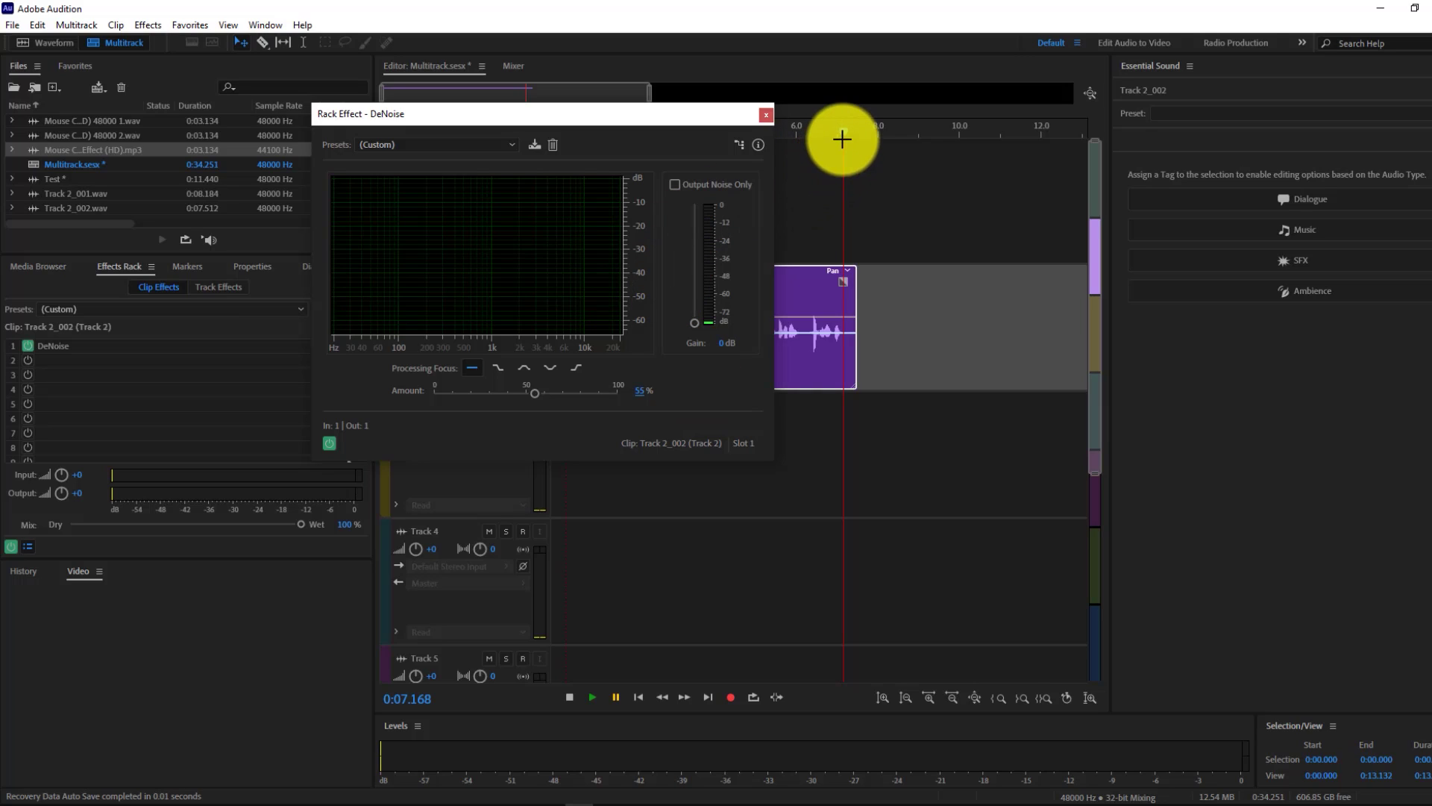
Bypass the DeNoise effect and play the Track 2 recording from the start, pausing after about 3.4 seconds.
left_click(639, 697)
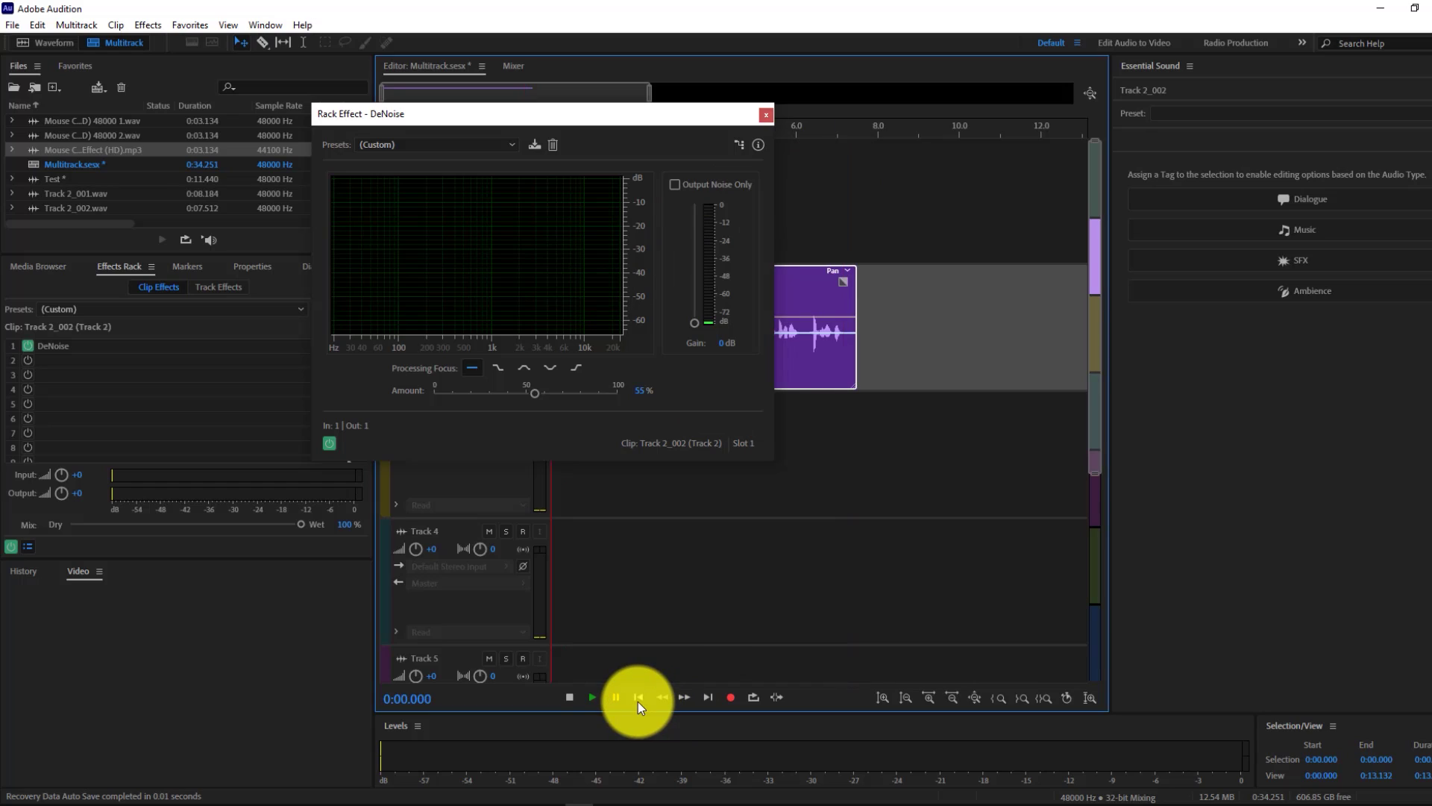
left_click(329, 443)
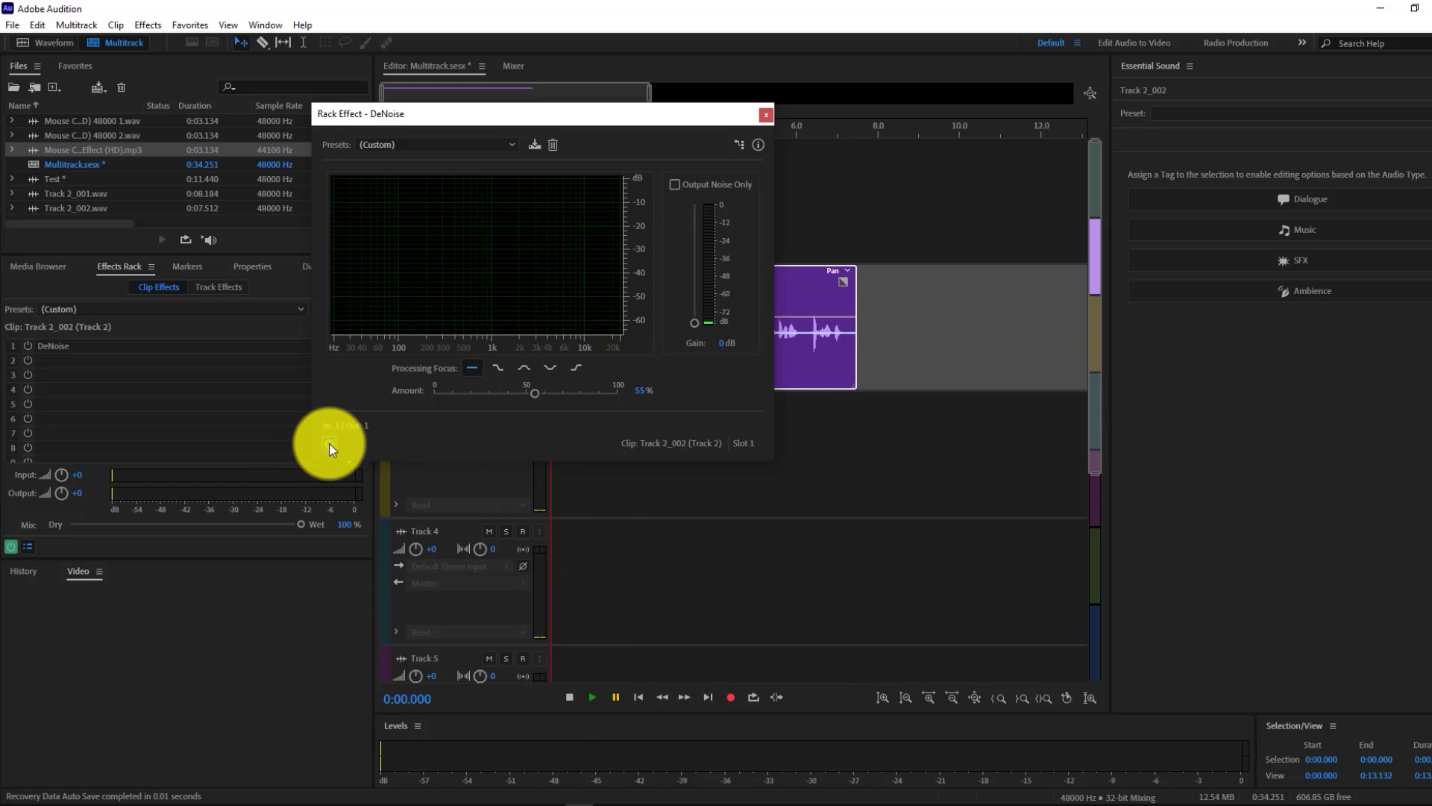
left_click(595, 701)
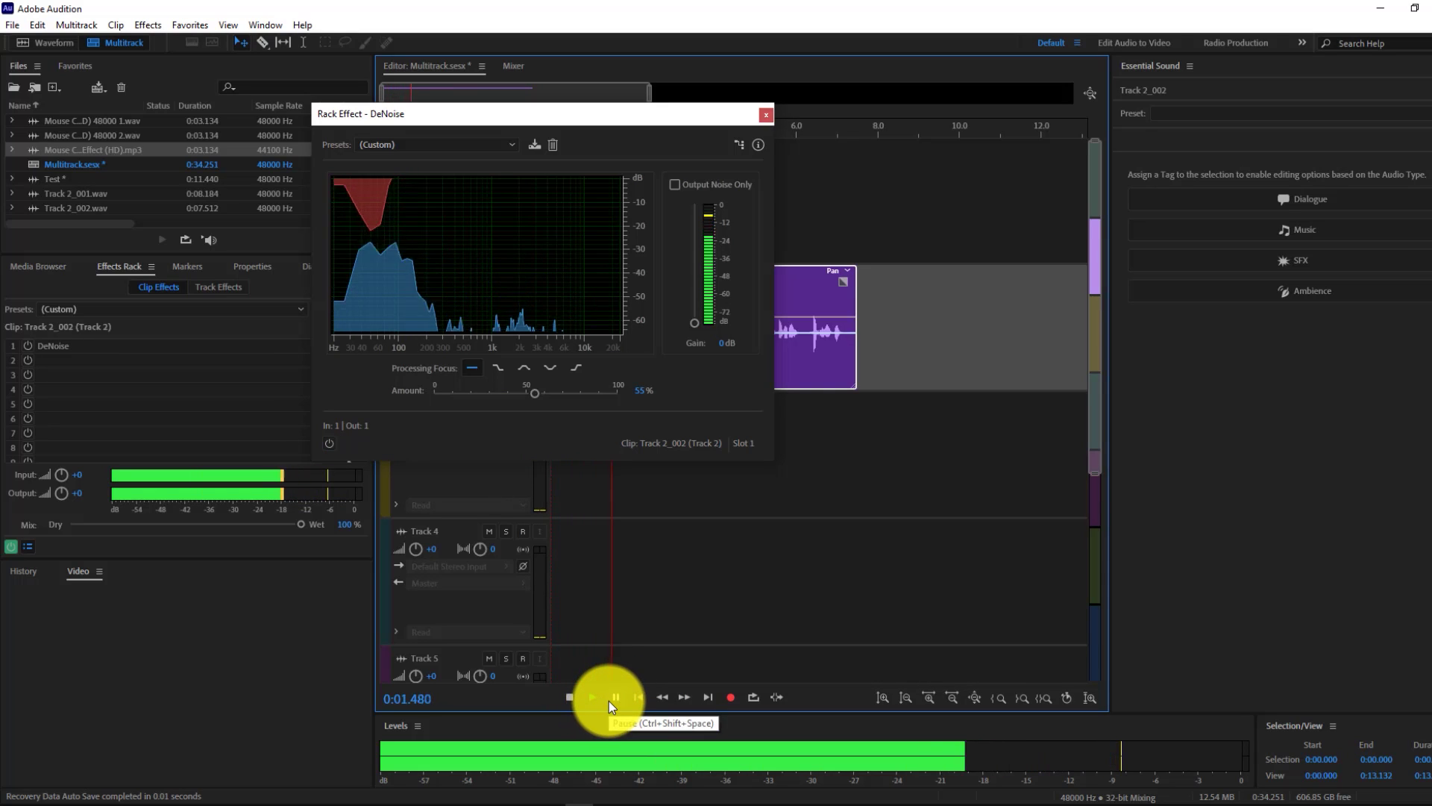
left_click(614, 699)
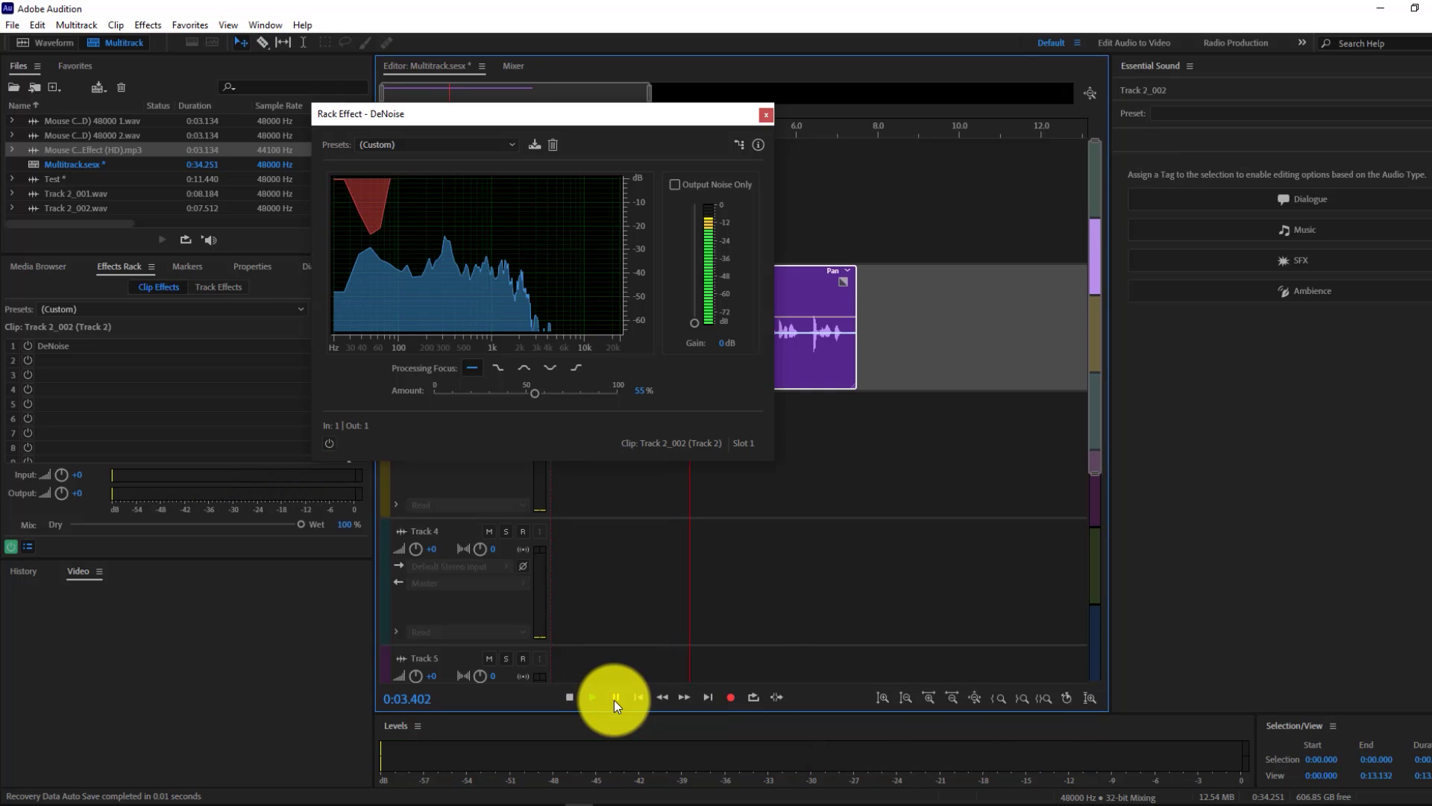
Turn the DeNoise effect back on and play the Track 2 recording from the start to compare the sound.
left_click(637, 699)
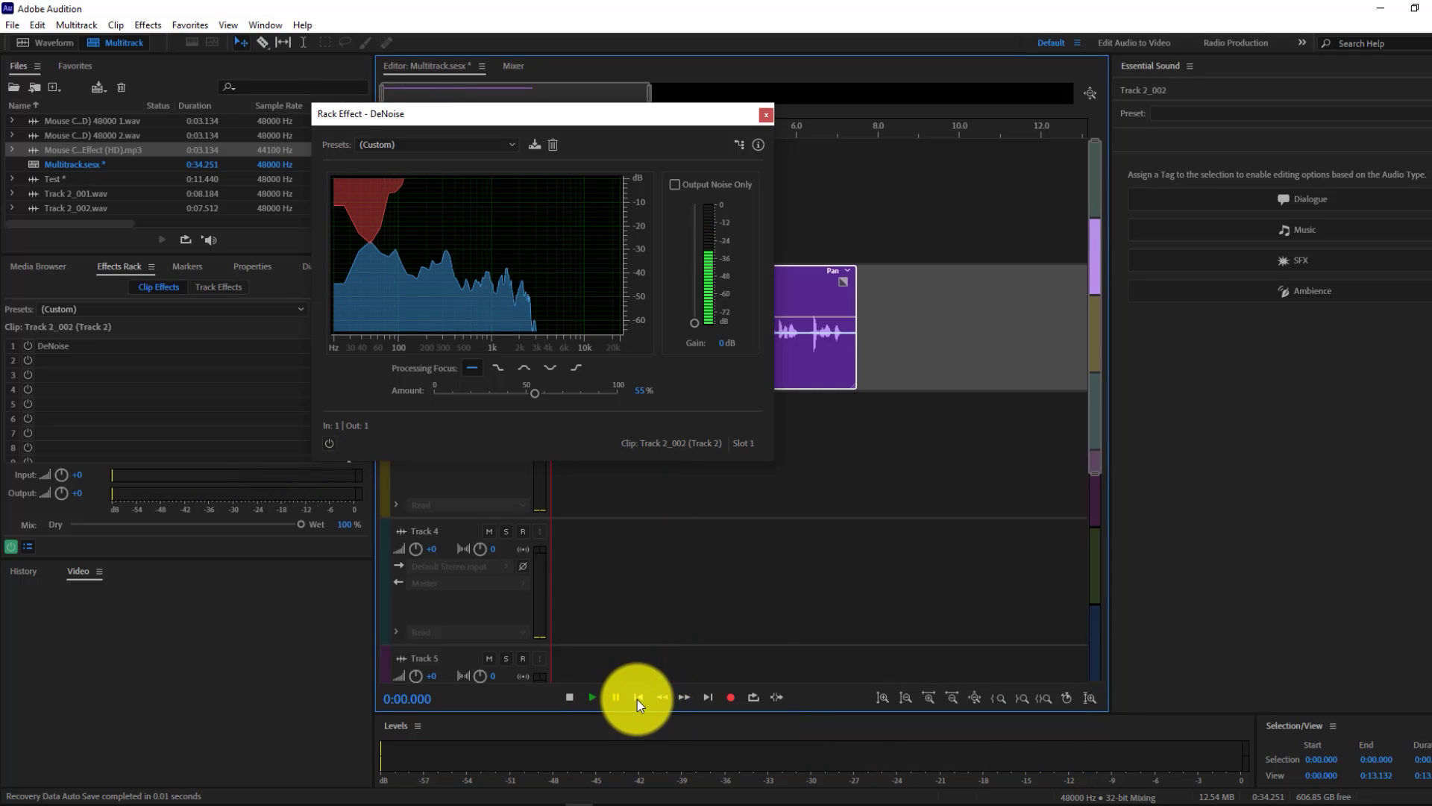
left_click(330, 445)
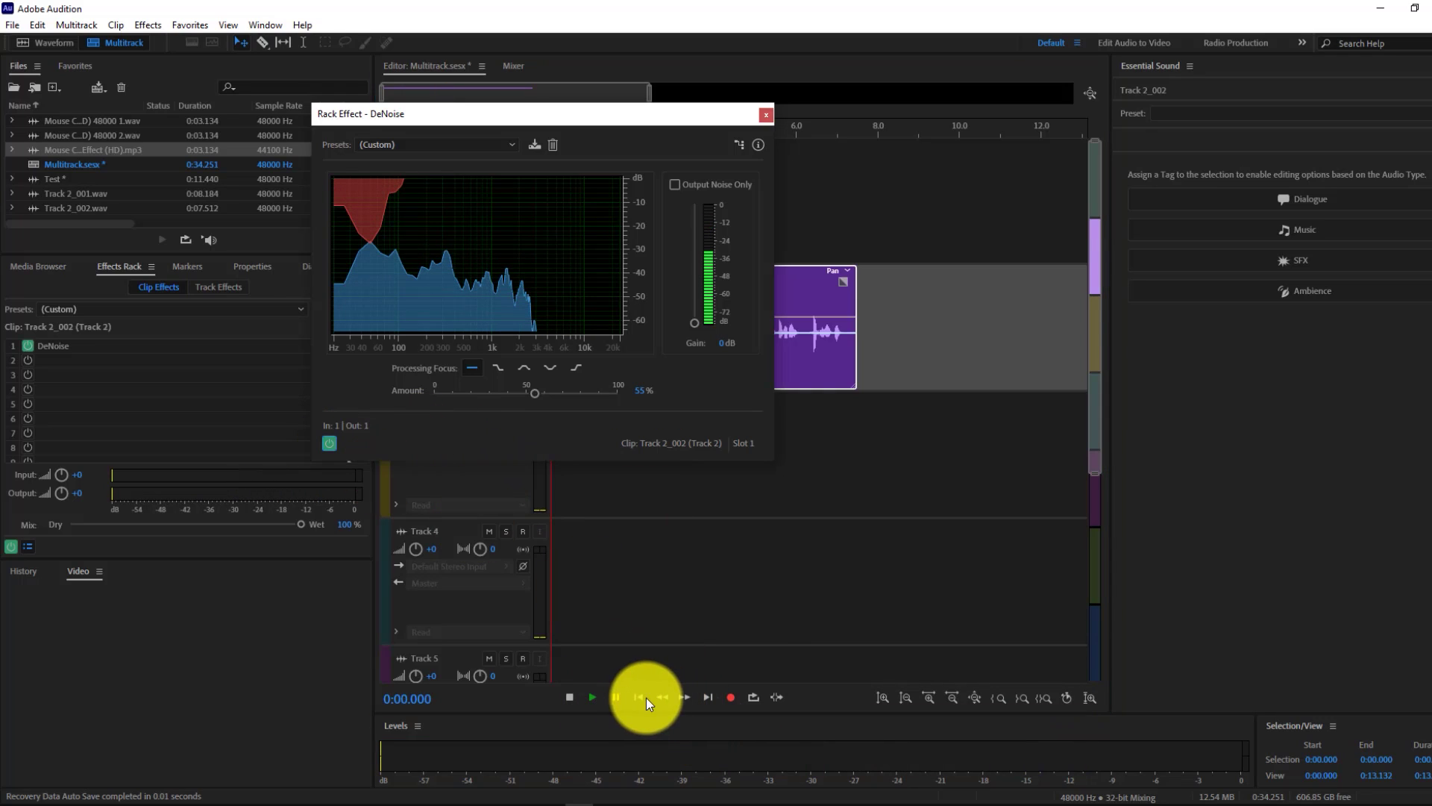
left_click(593, 697)
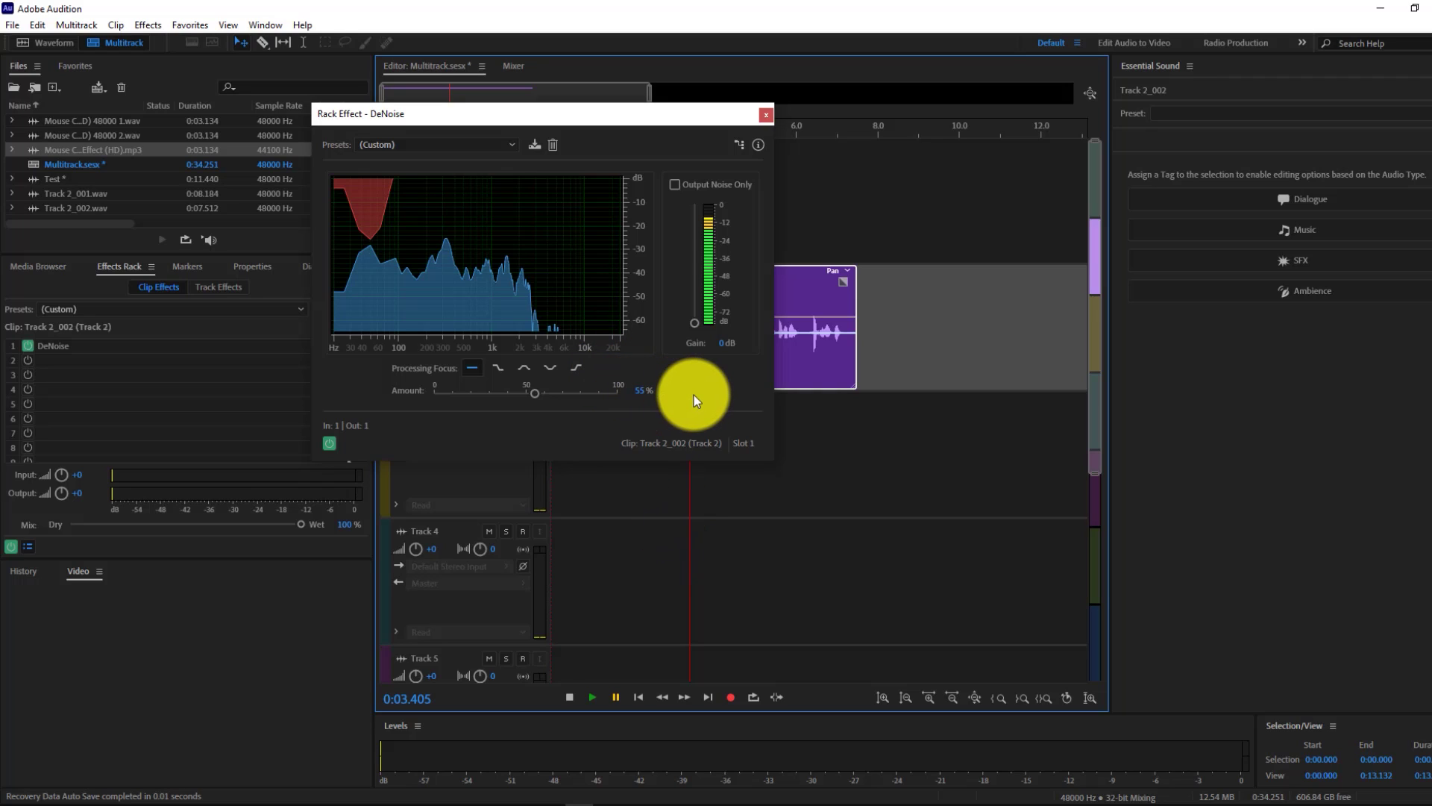
left_click_drag(620, 113, 728, 158)
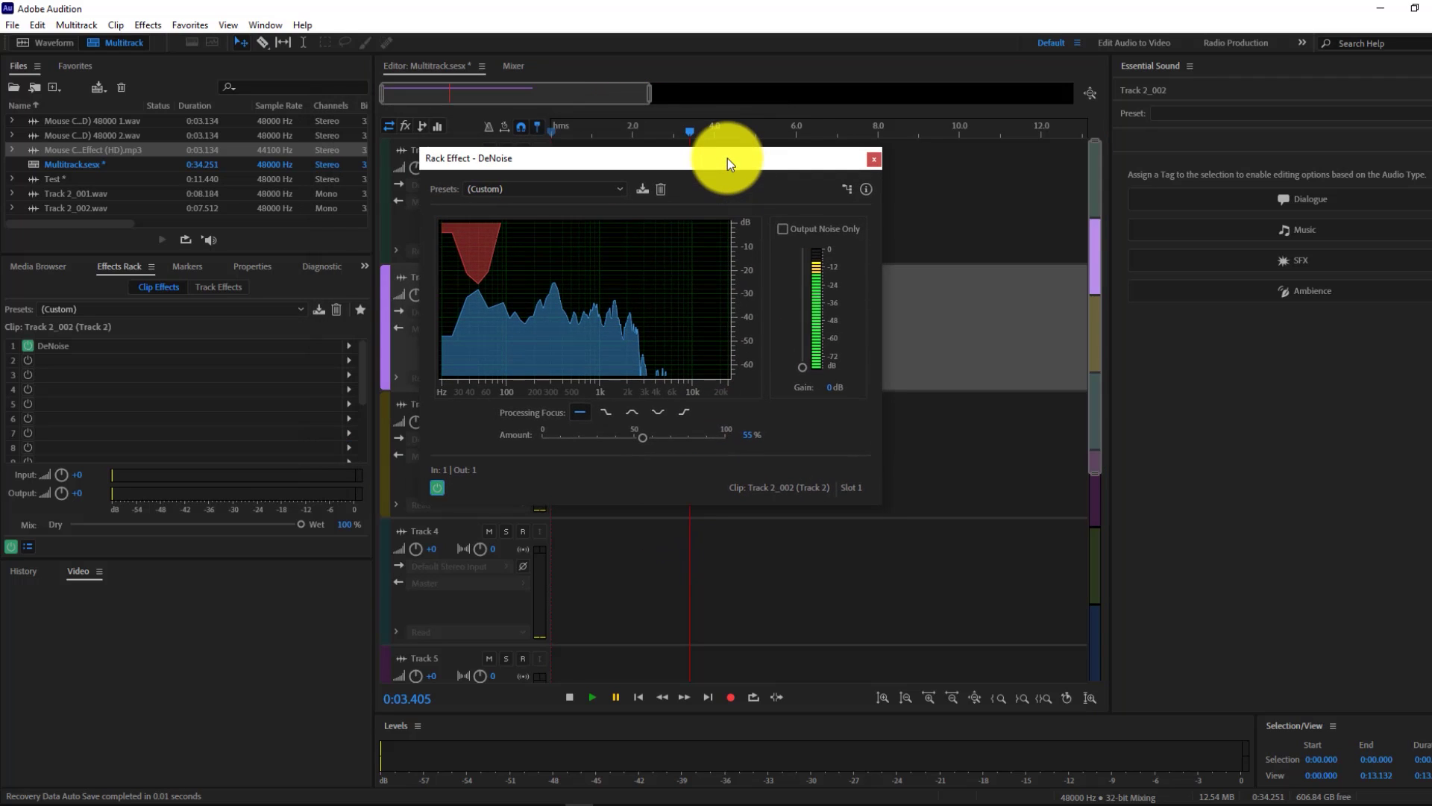
left_click(437, 491)
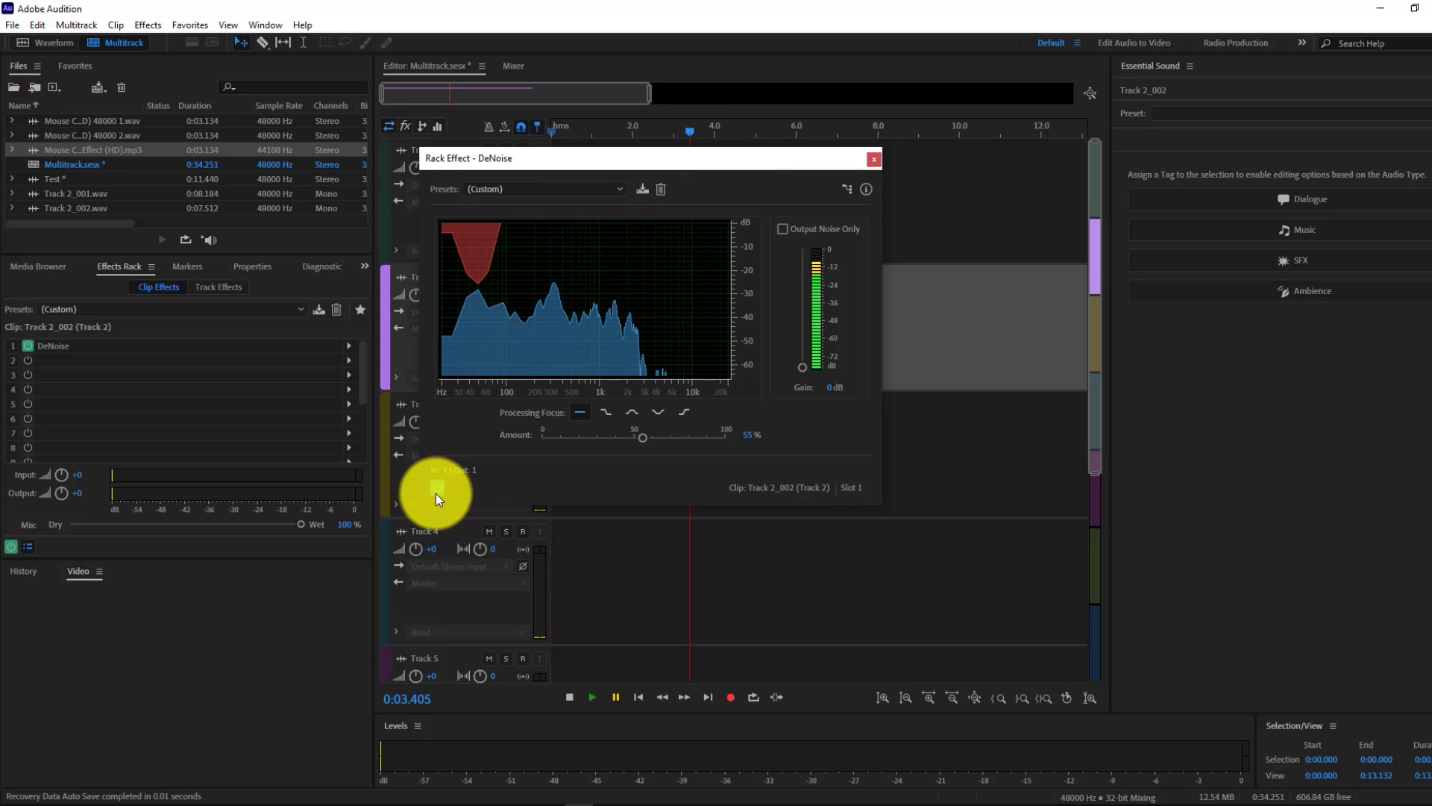
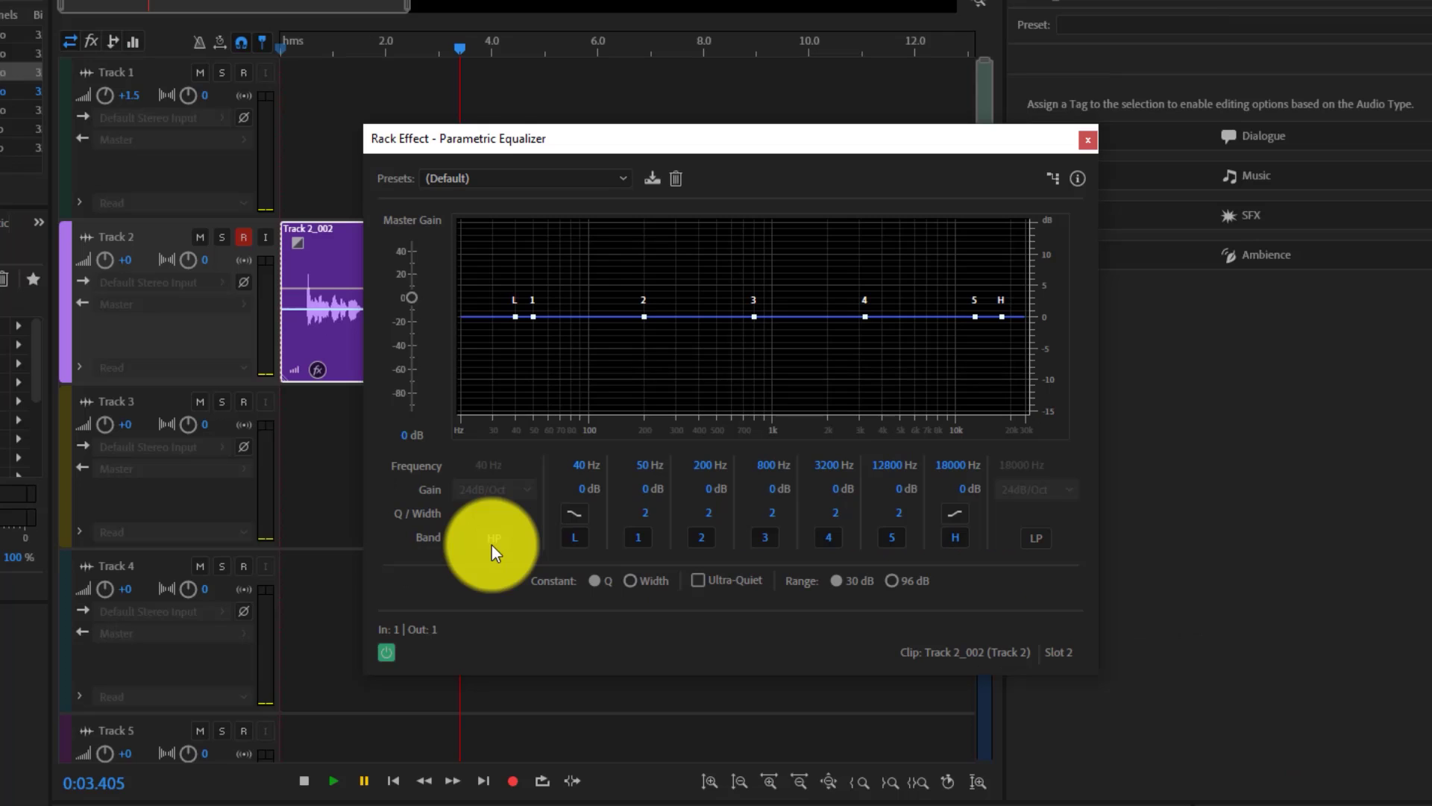
Enable the high-pass band in the clip's Parametric Equalizer and set its cutoff frequency to 100 Hz.
left_click(495, 540)
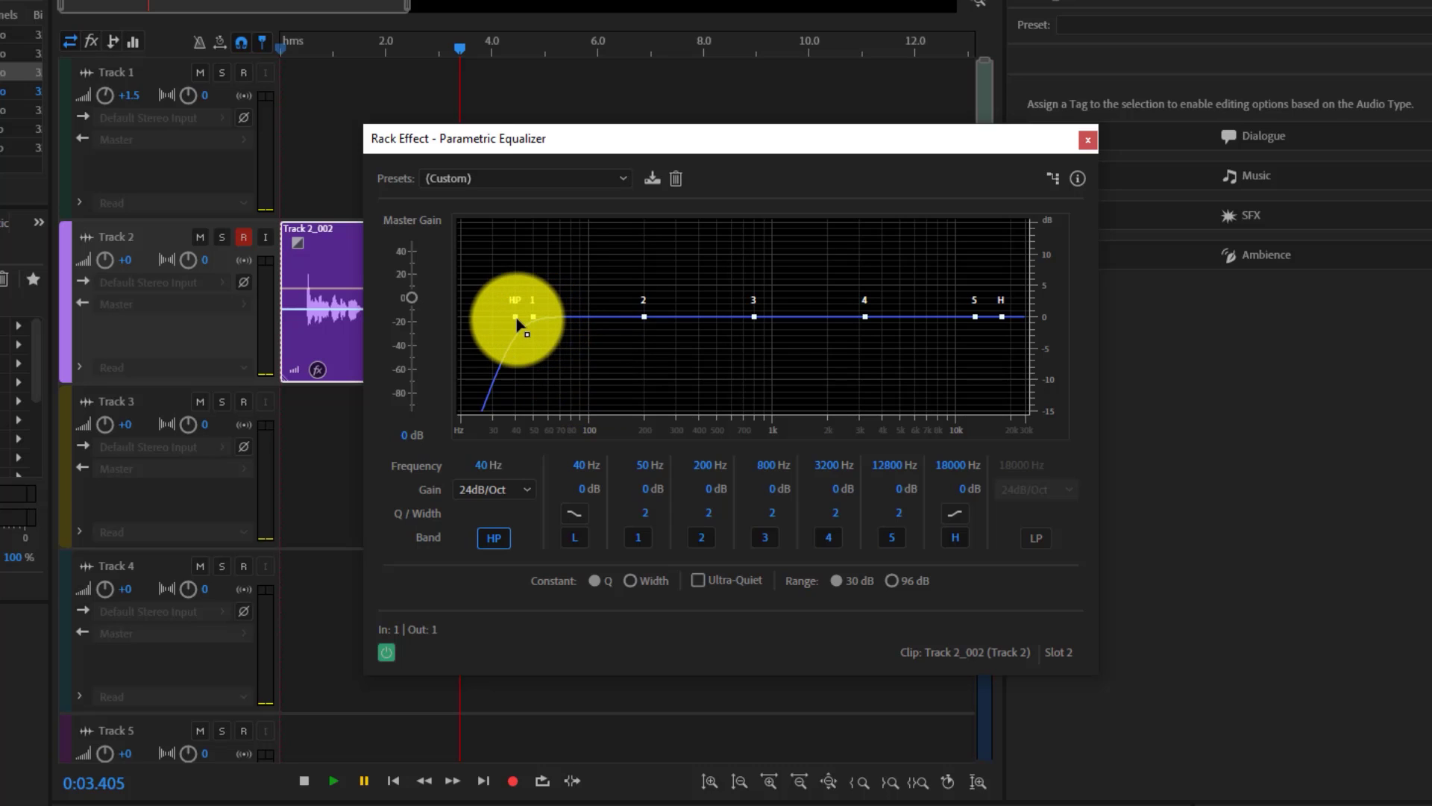
left_click_drag(516, 318, 579, 320)
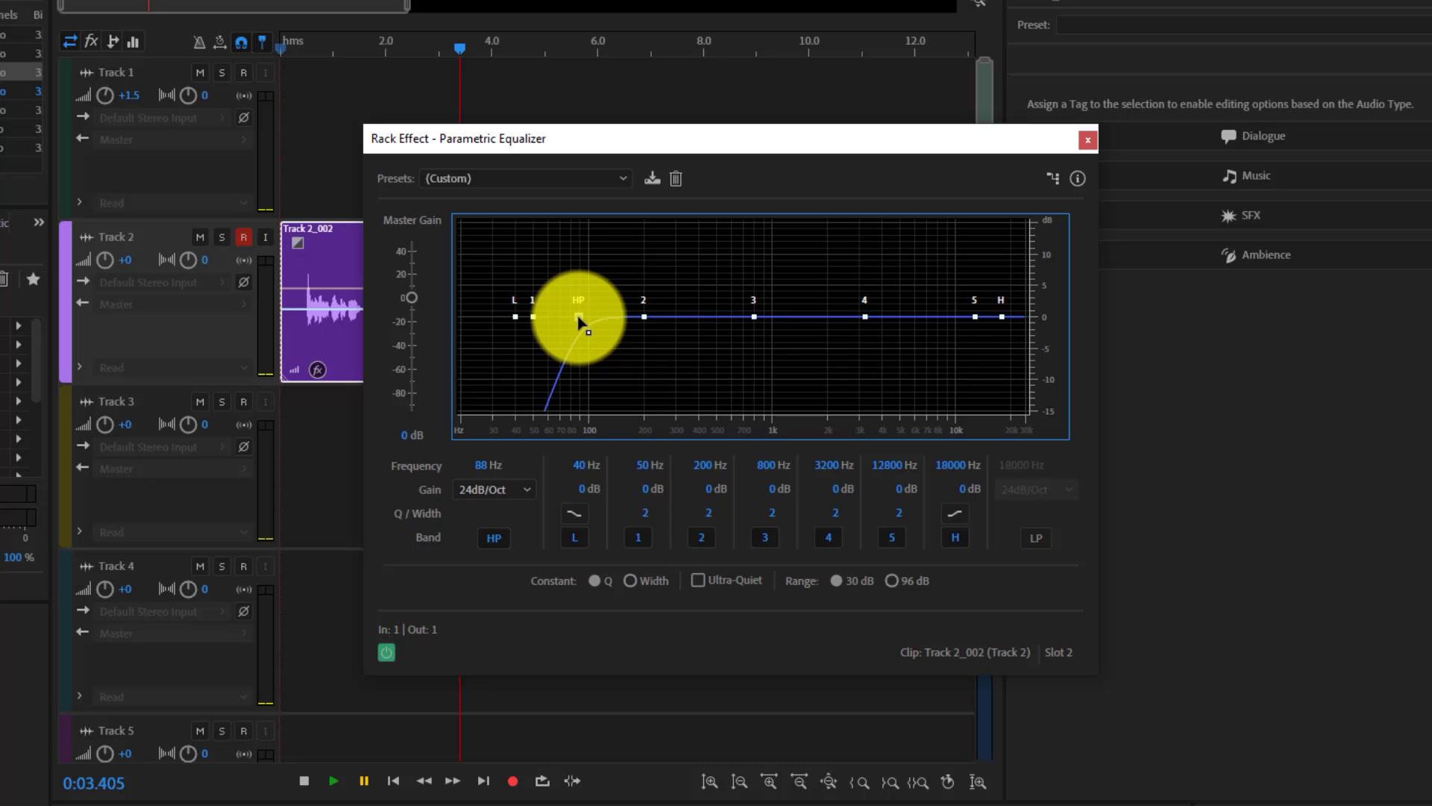
left_click_drag(578, 321, 576, 321)
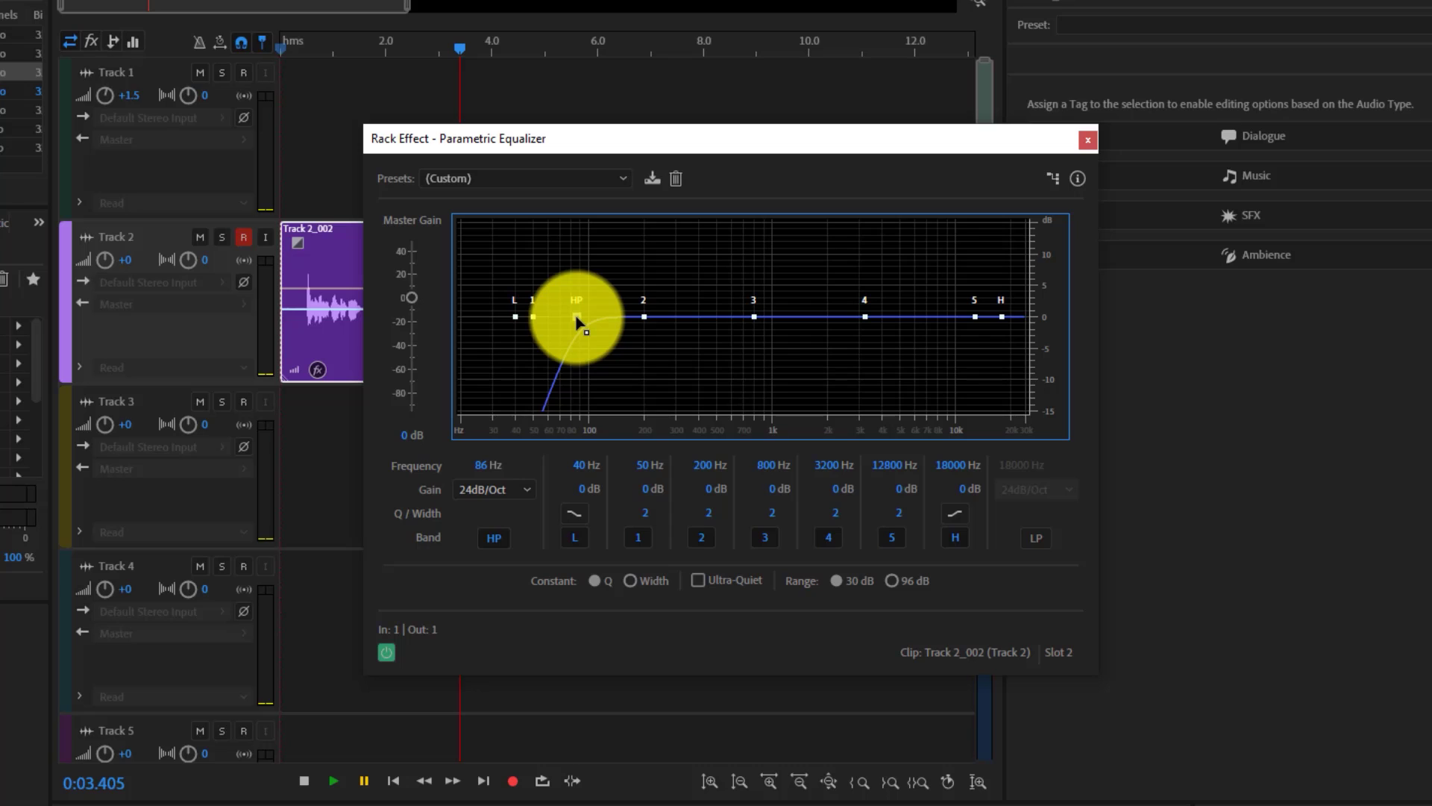
left_click_drag(579, 320, 589, 319)
Bypass the Parametric Equalizer, rewind slightly, and play the Track 2 recording to about 0:07.
left_click(388, 653)
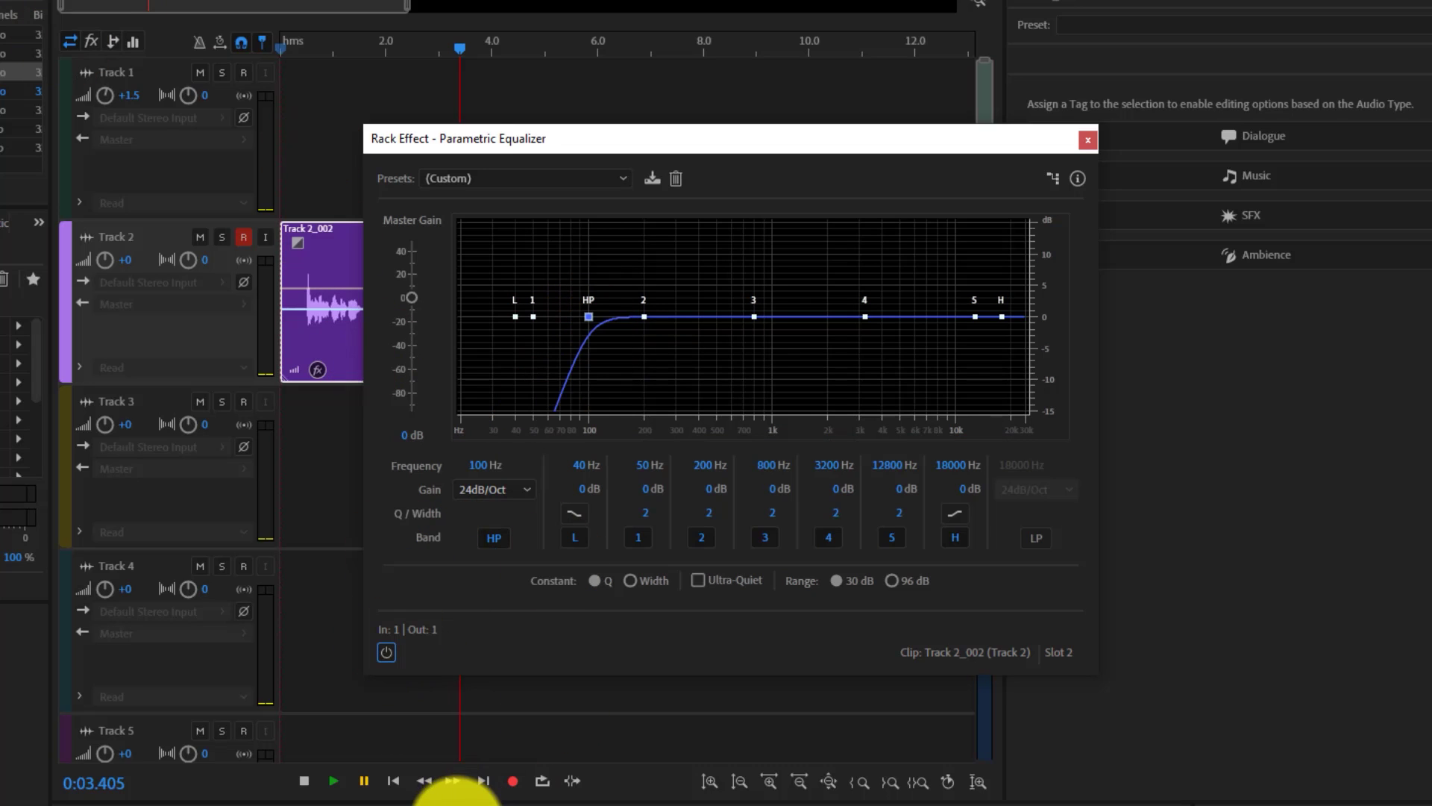
left_click(423, 781)
left_click(333, 780)
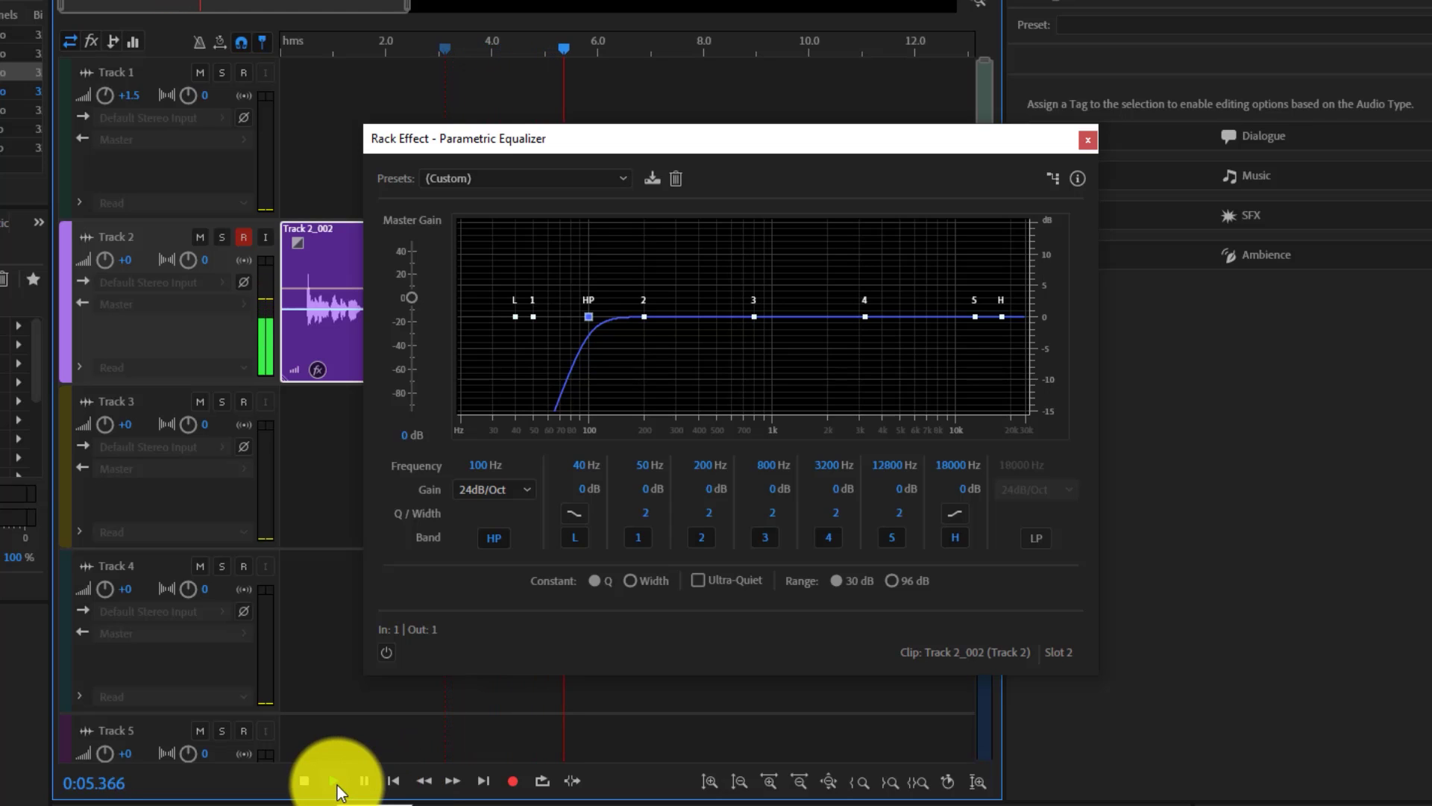
left_click(365, 780)
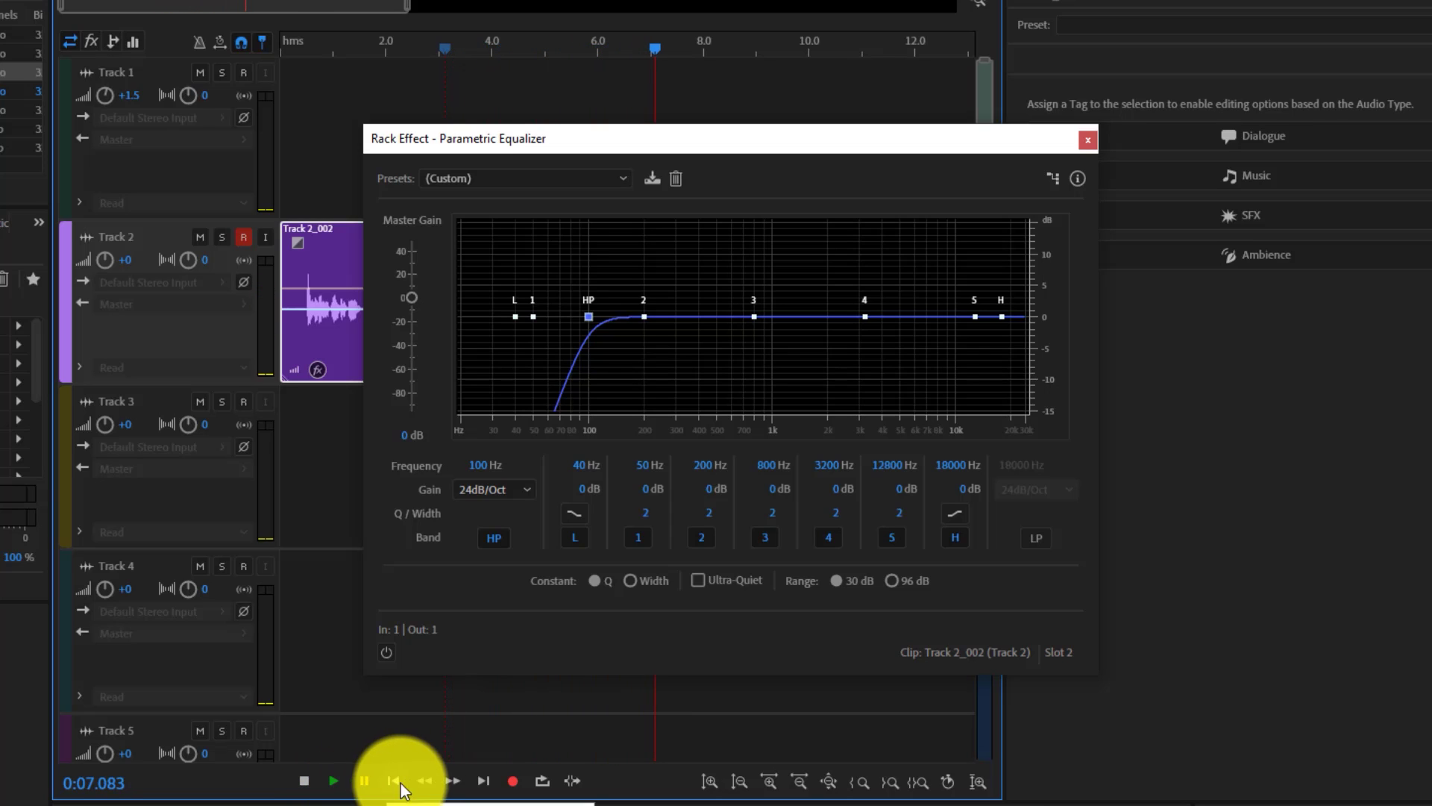
Re-enable the Parametric Equalizer, play the recording from the start to about 0:04.9, and close the effect window.
left_click(393, 781)
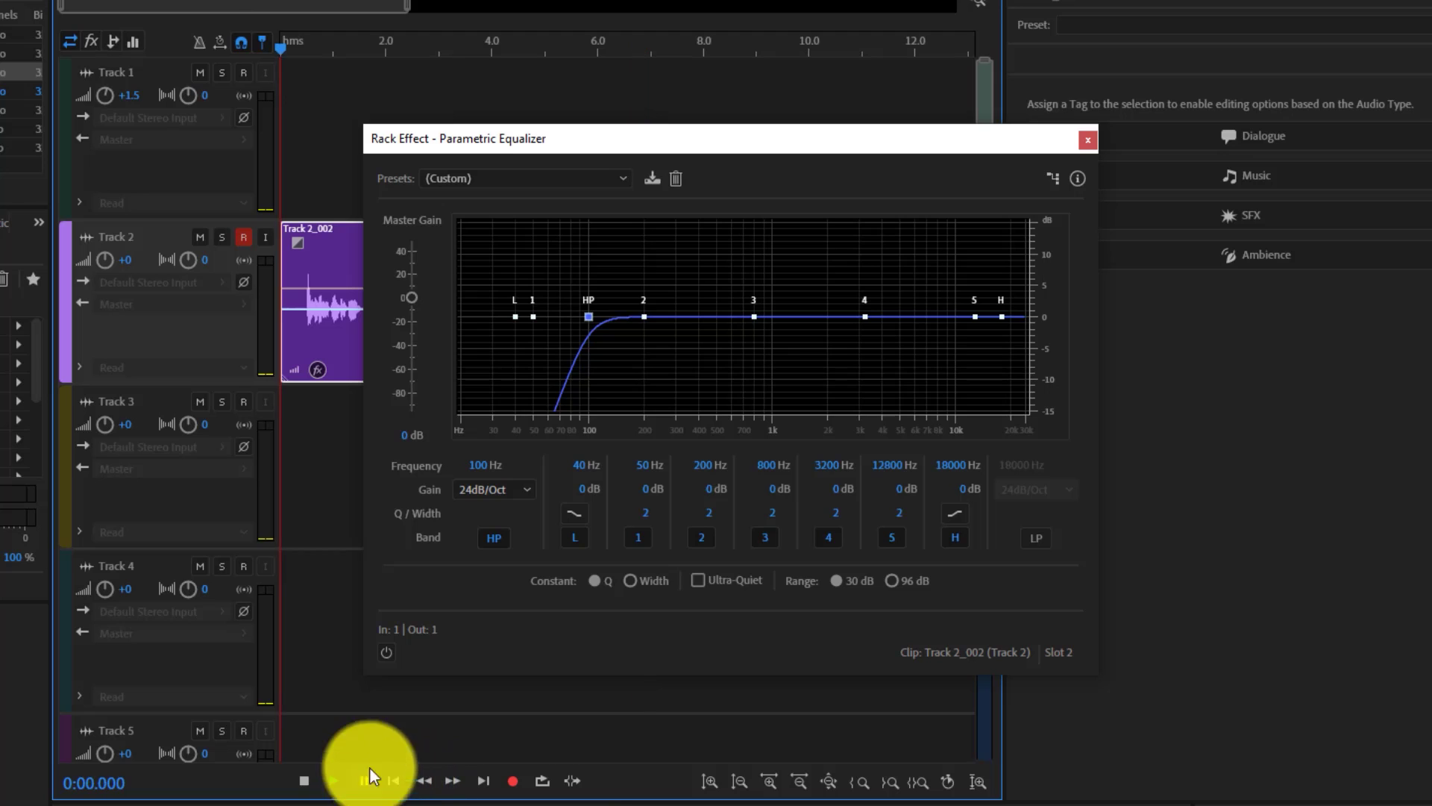
left_click(387, 652)
key("space")
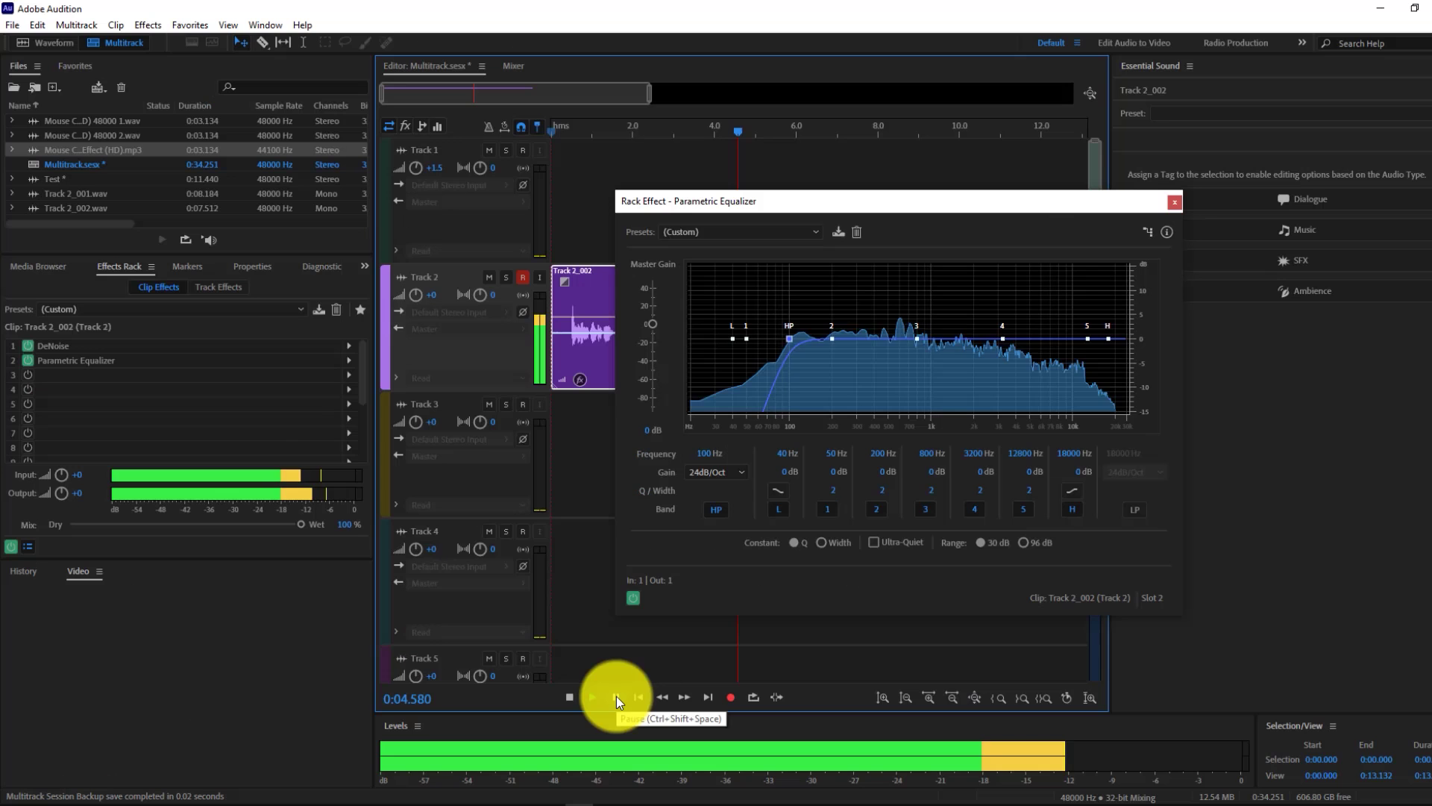
left_click(364, 781)
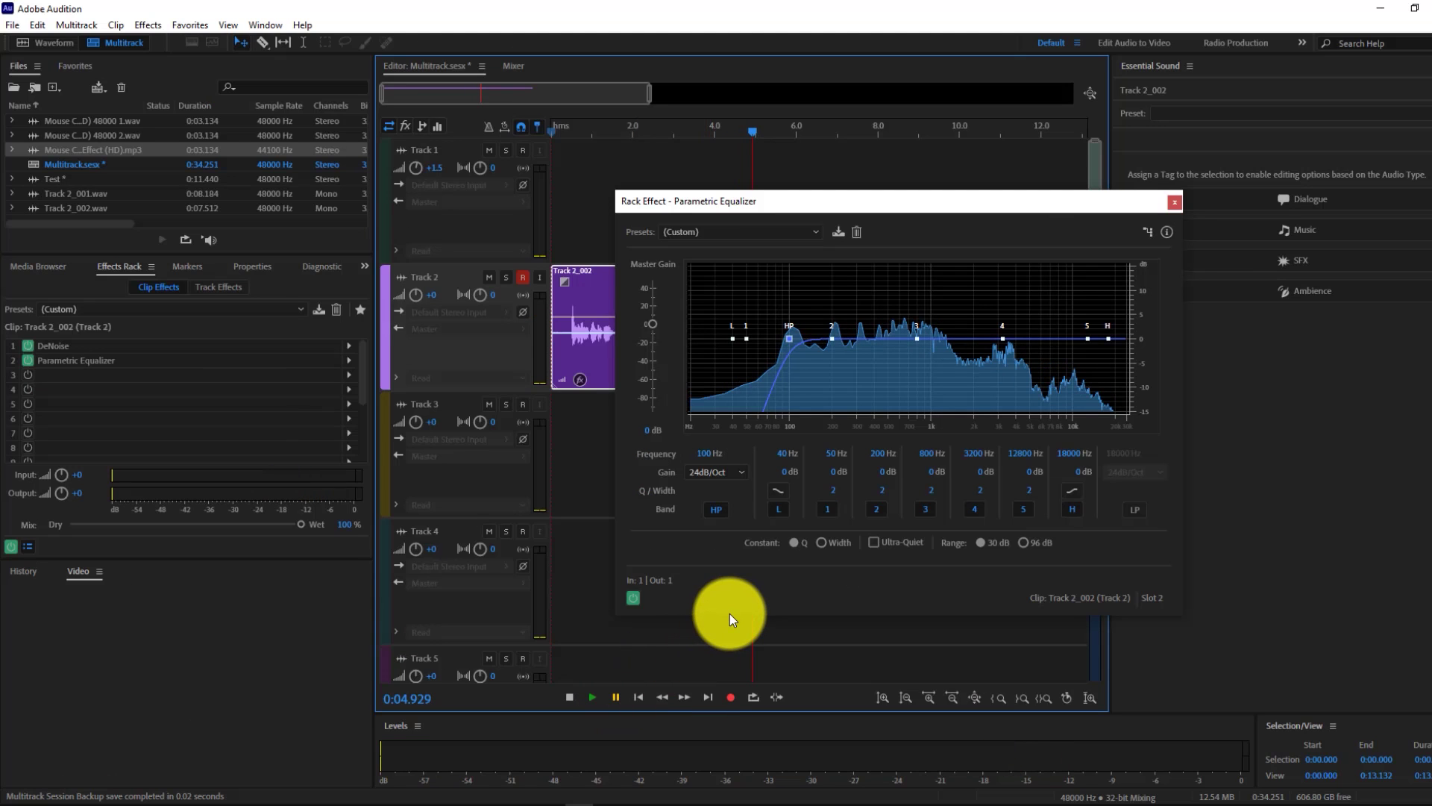
left_click(1174, 202)
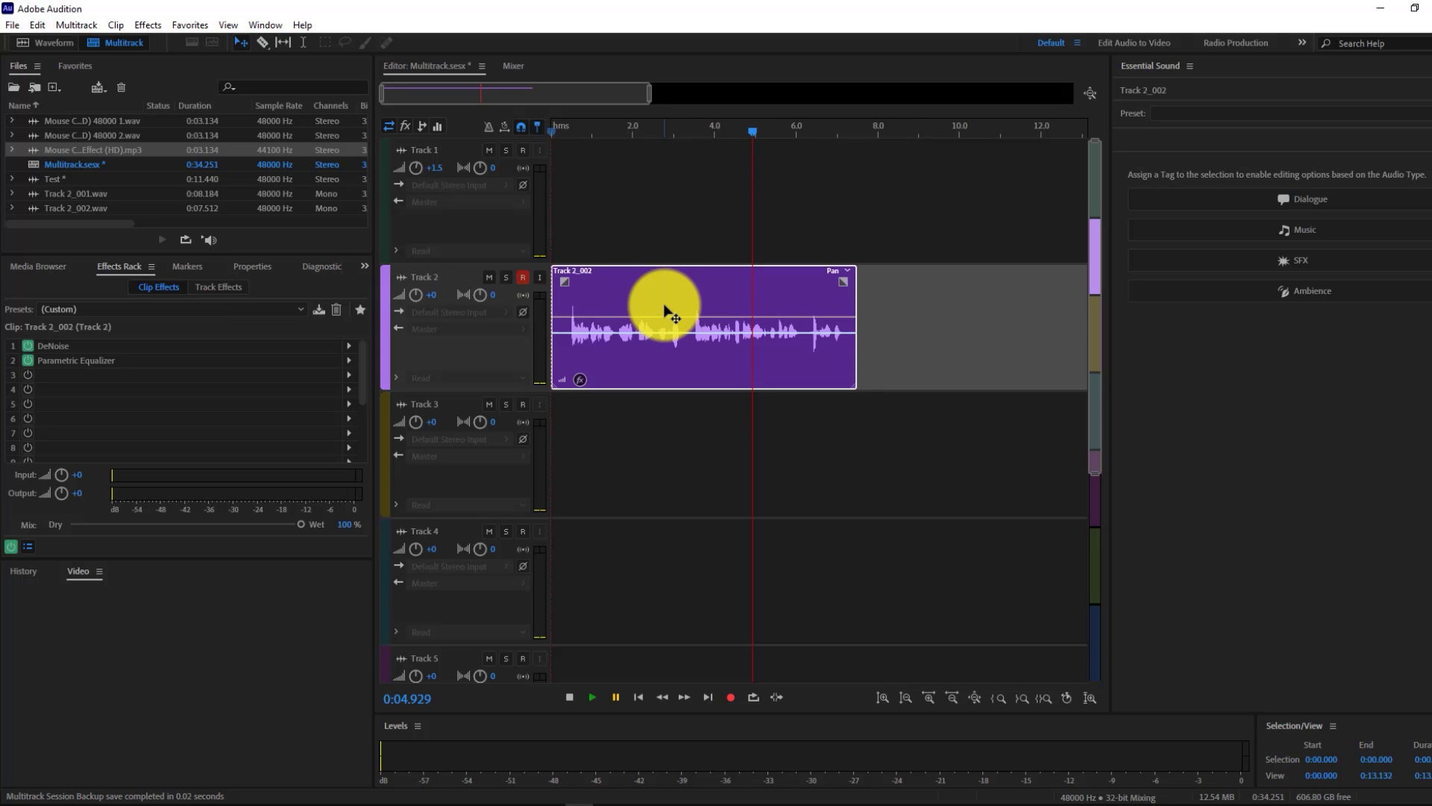
Export a multitrack mixdown of the entire session as Wave PCM with the file name Multitrack_mixdown.2wav.
key("shift+alt+m")
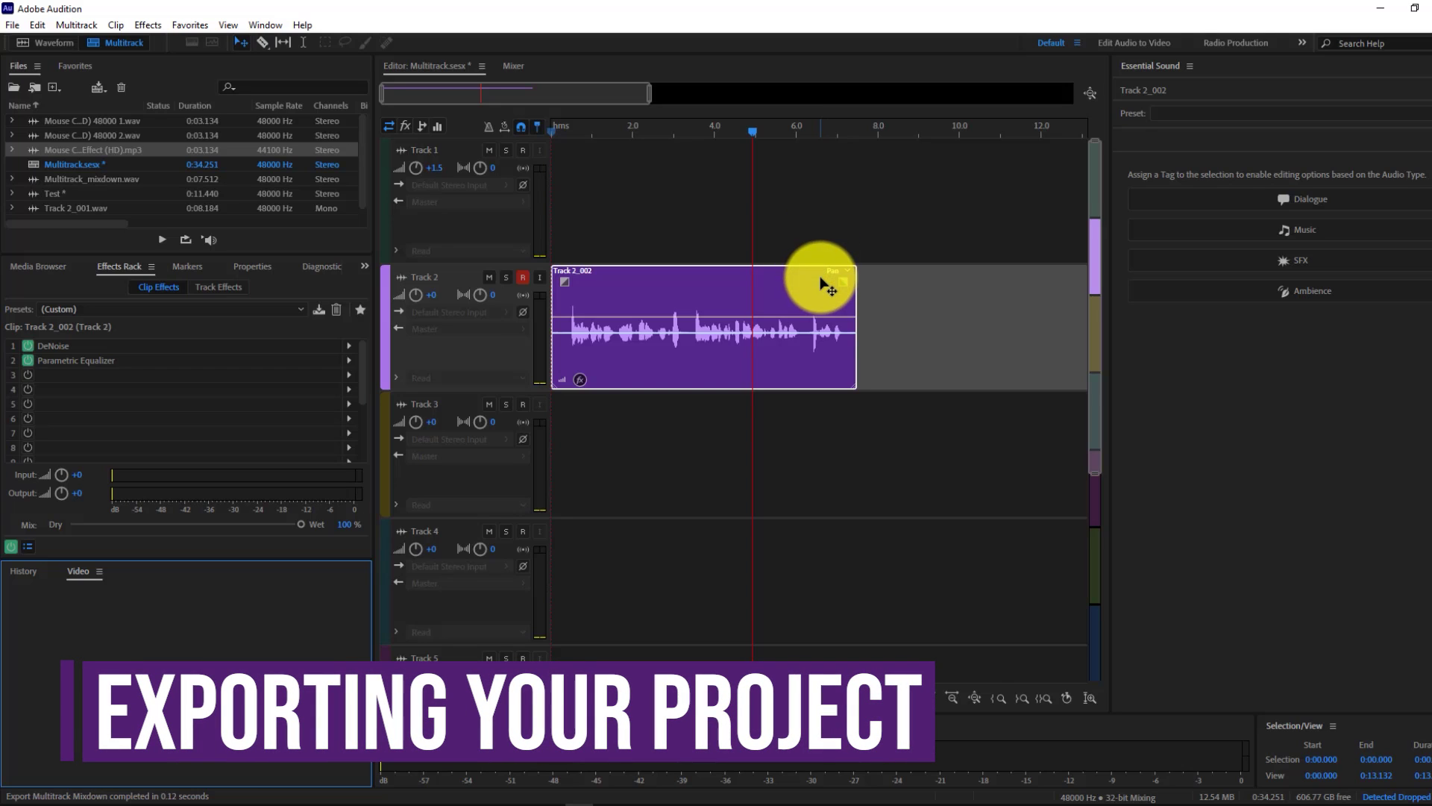
left_click(12, 25)
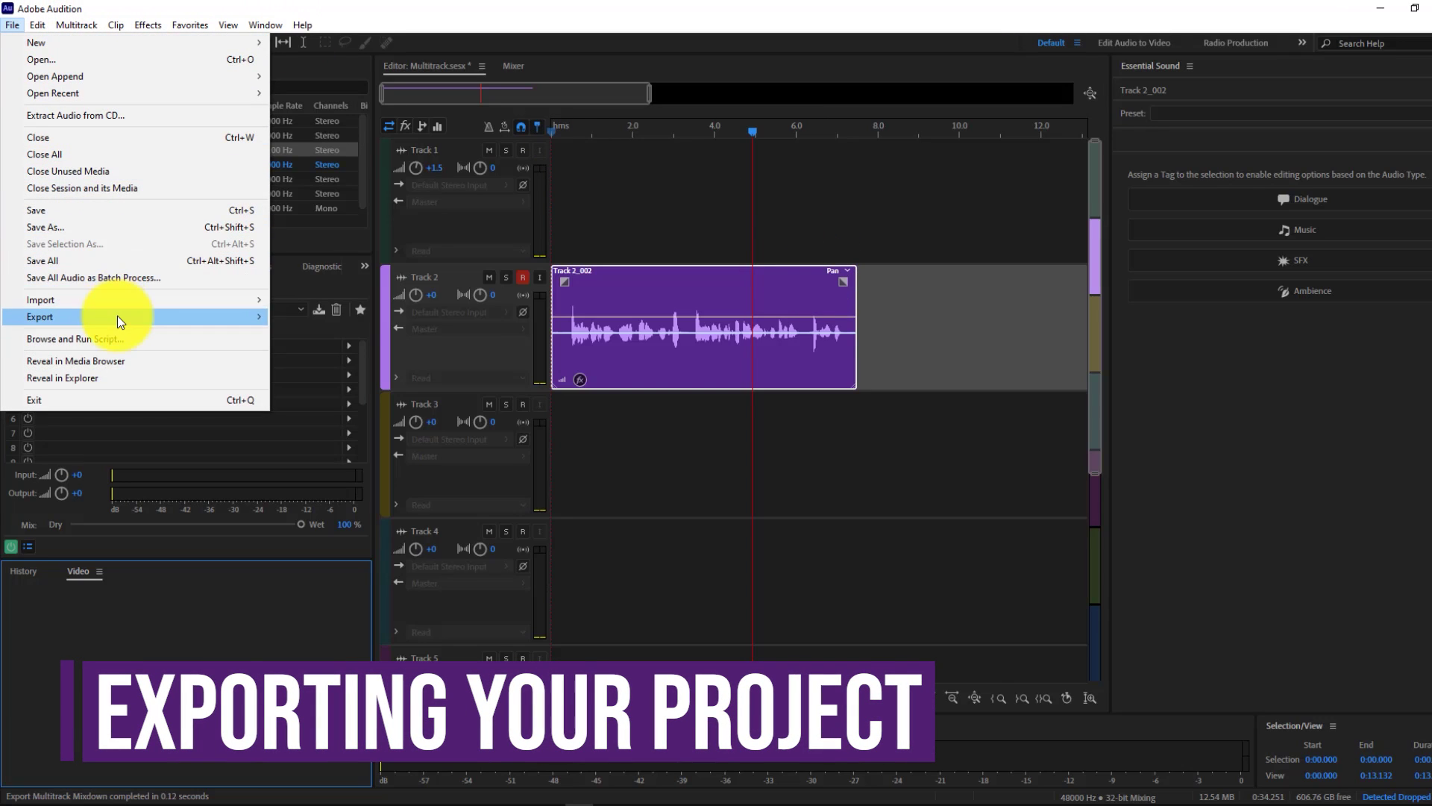
mouse_move(184, 321)
mouse_move(370, 389)
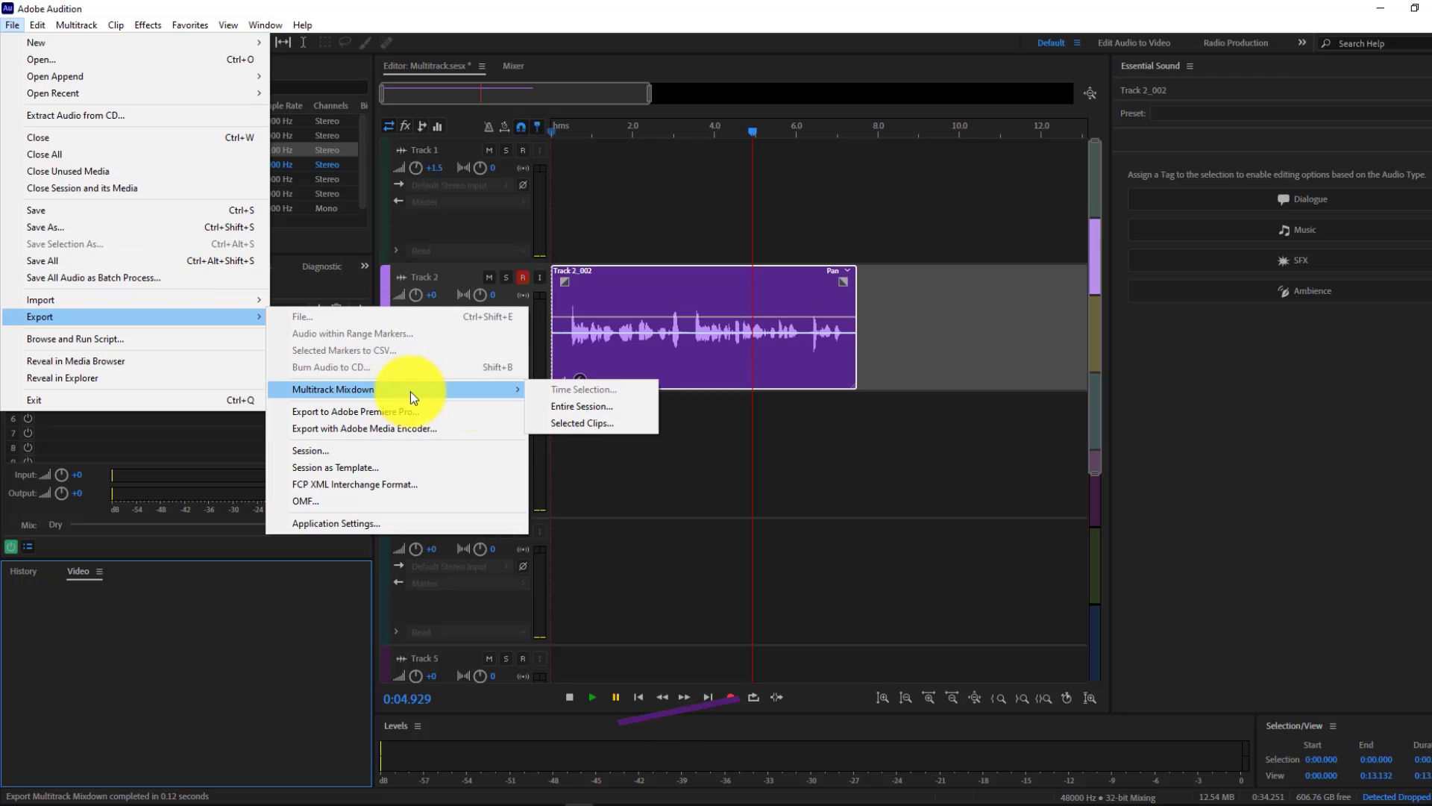
left_click(562, 413)
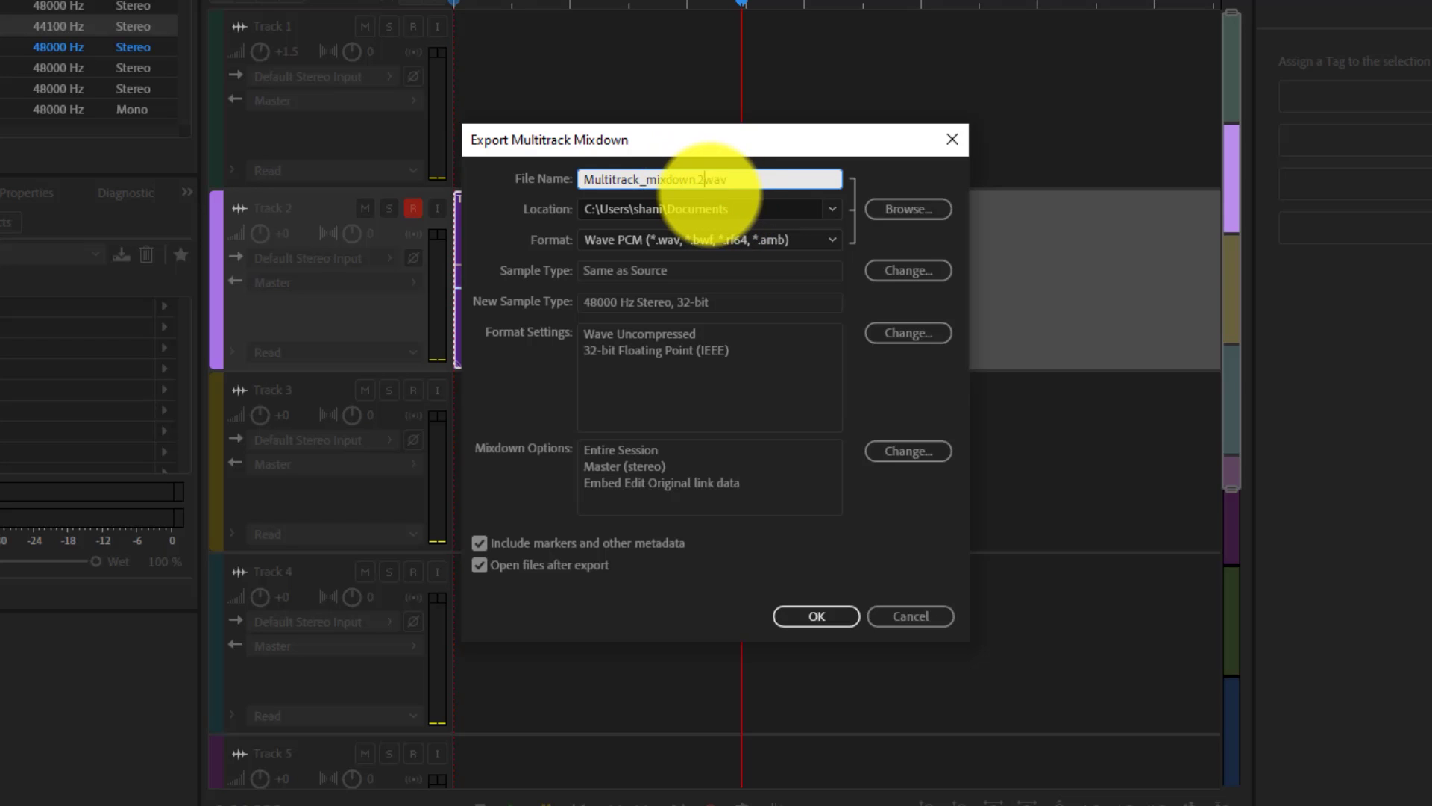
left_click(699, 182)
type("2")
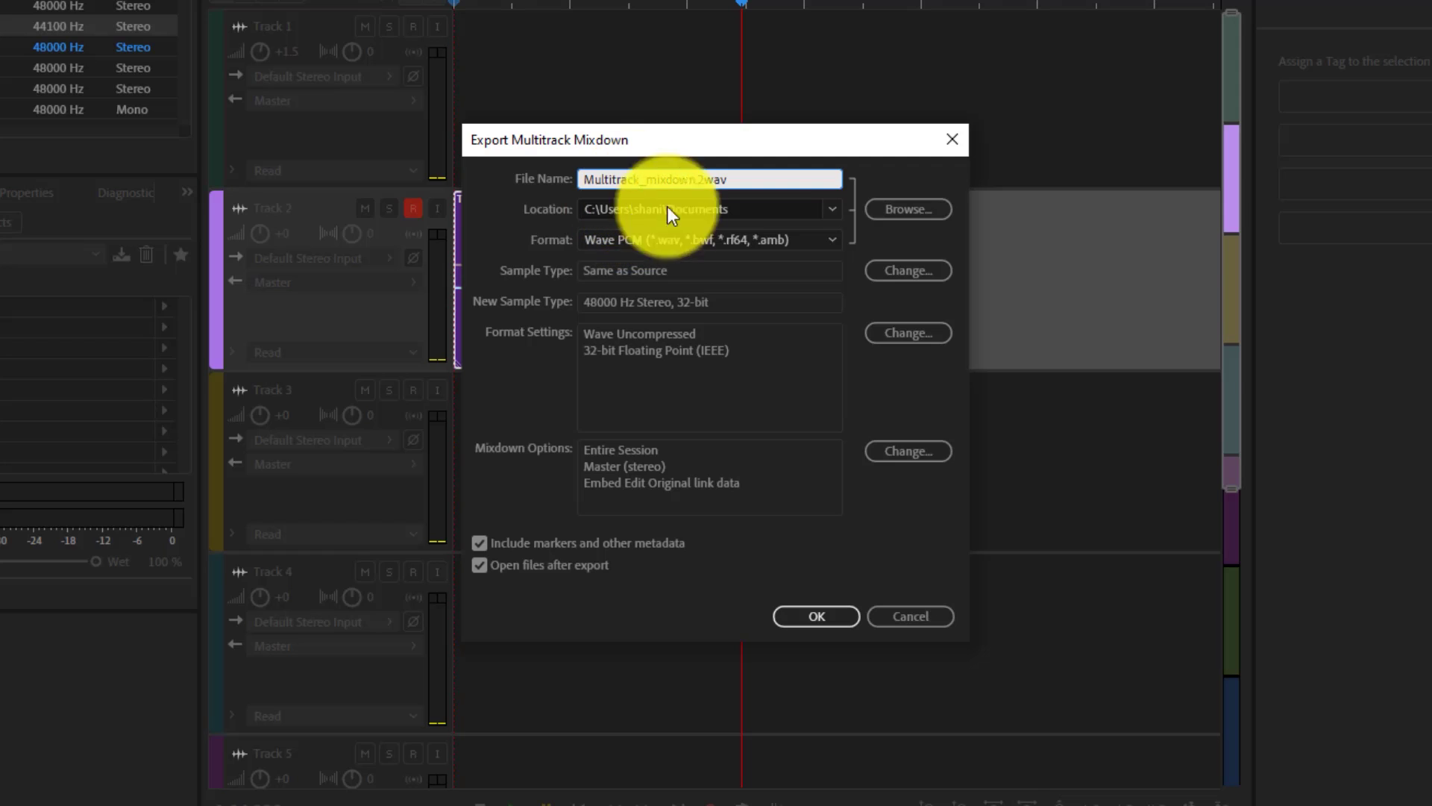
left_click(848, 612)
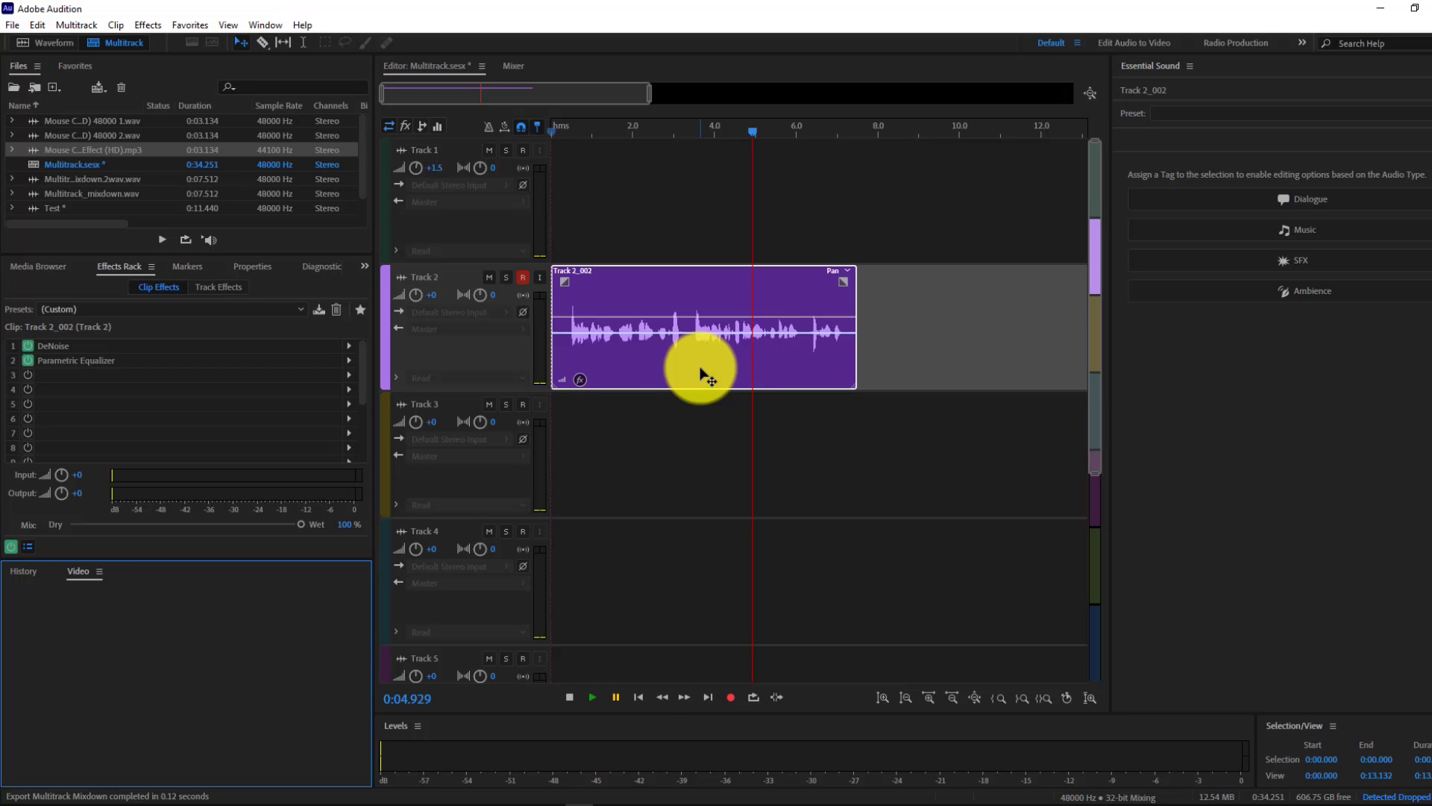
Open the ifihad100colorcorrected project from the Sound effects folder in Premiere Pro and briefly play its sequence from around 00:17:10.
mouse_move(118, 787)
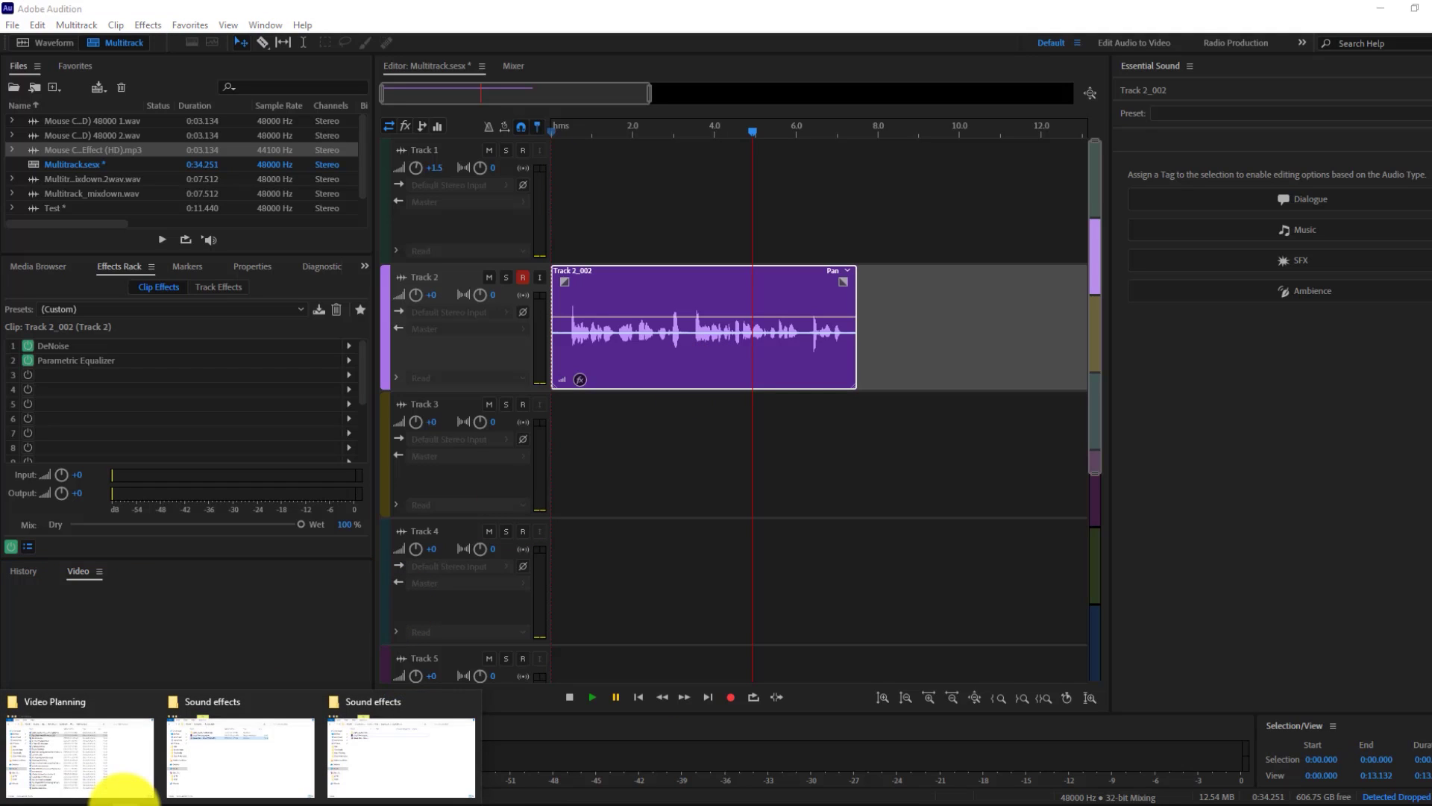
left_click(241, 757)
double_click(740, 223)
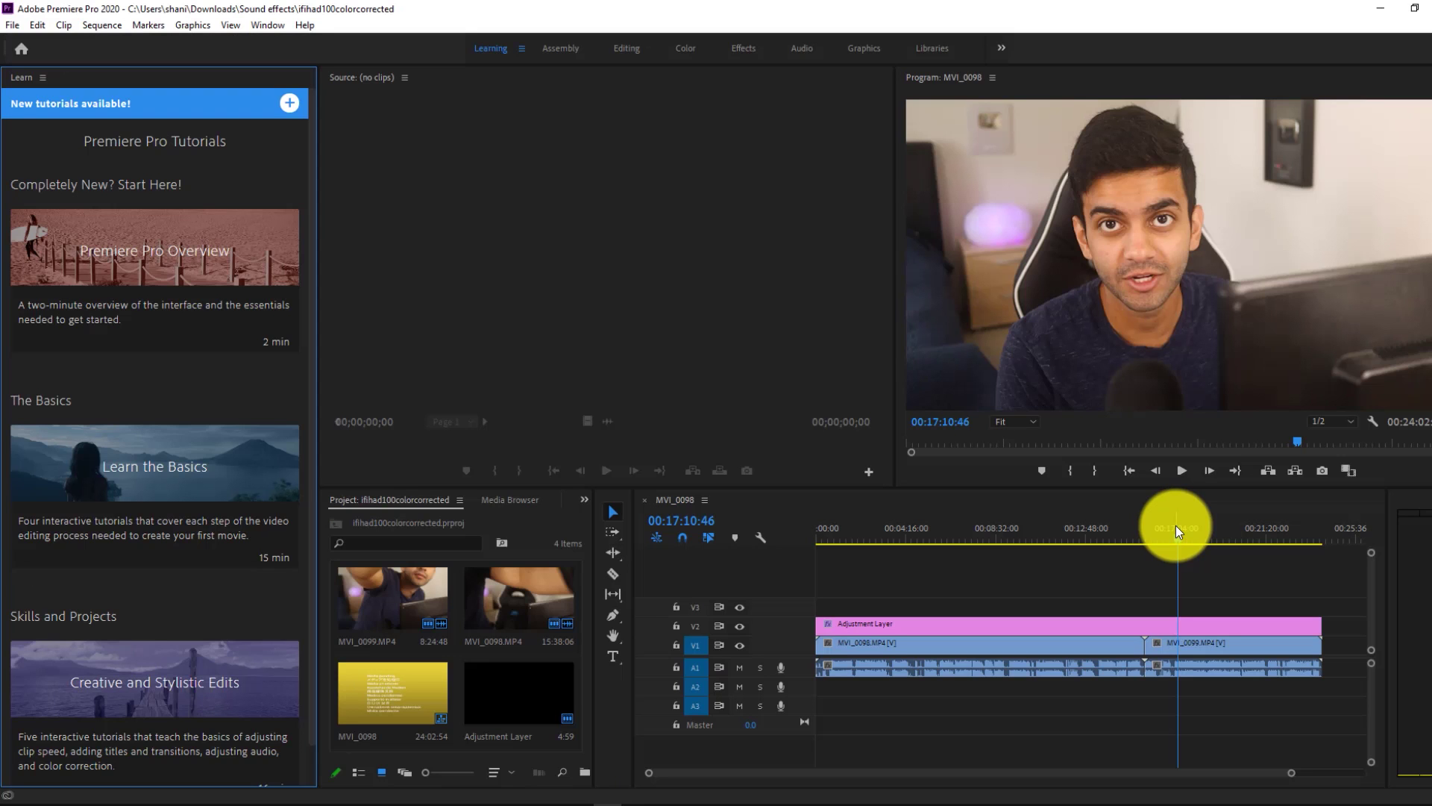
left_click(1181, 472)
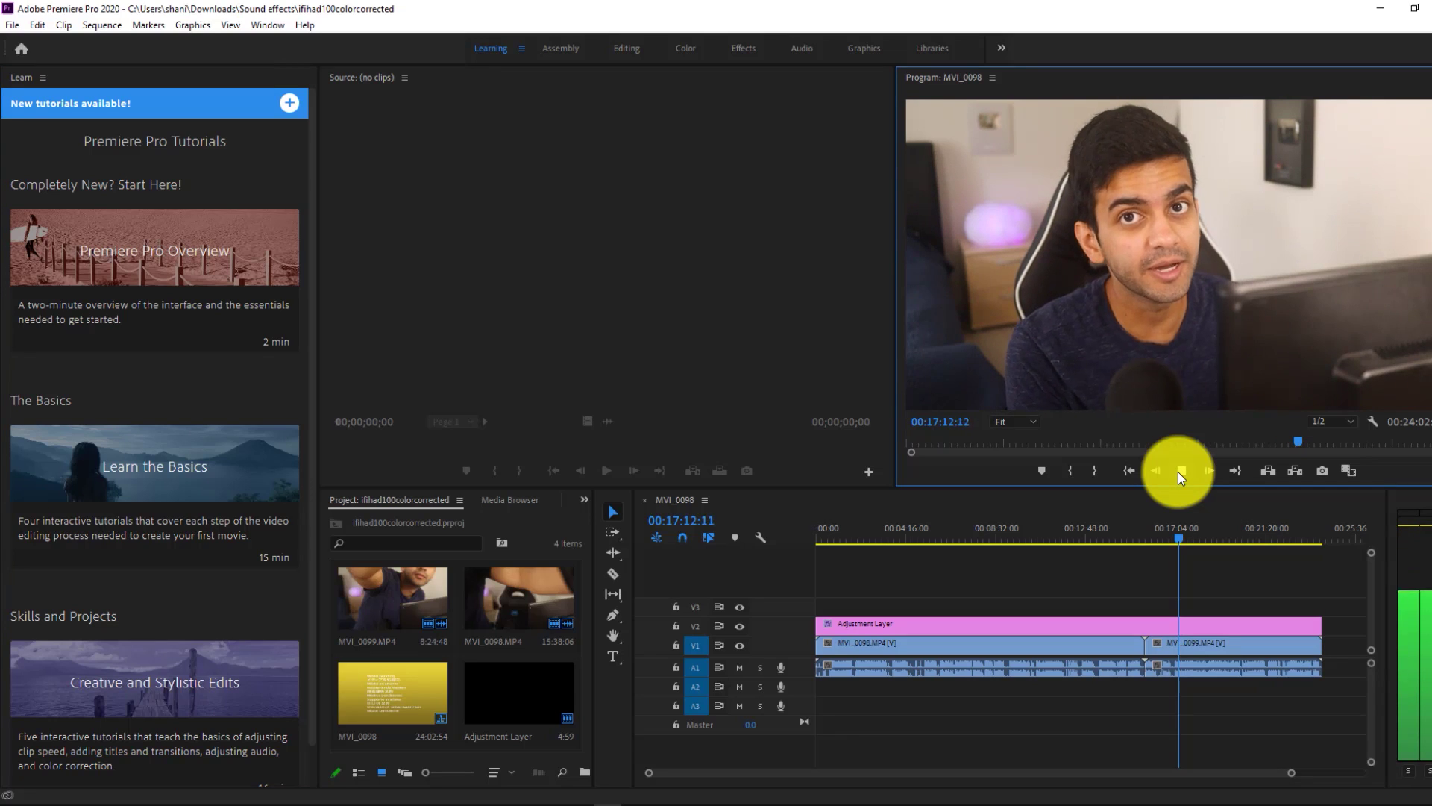
left_click(1180, 471)
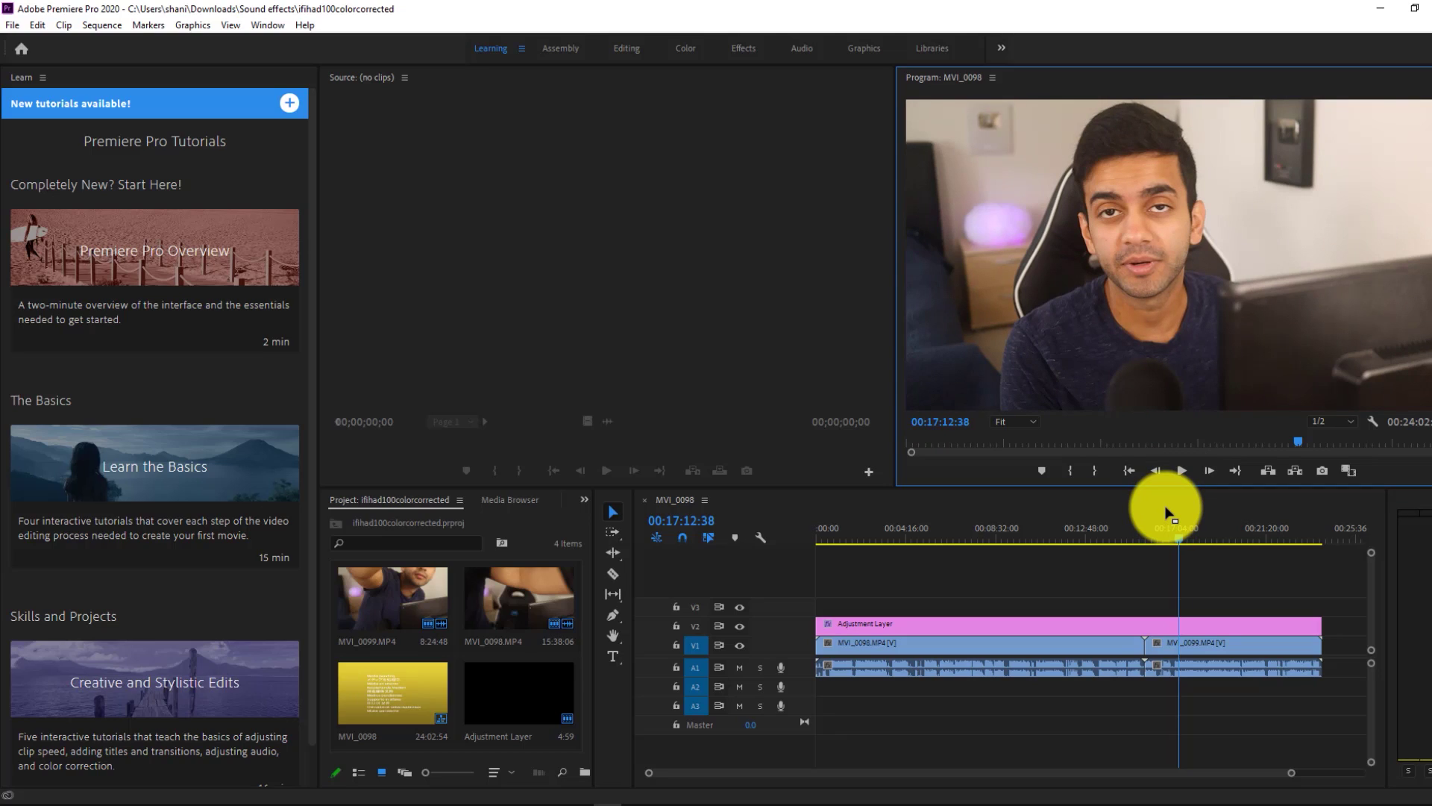
Send the entire MVI_0098 sequence to Adobe Audition for editing, with video sent through Dynamic Link.
left_click(39, 26)
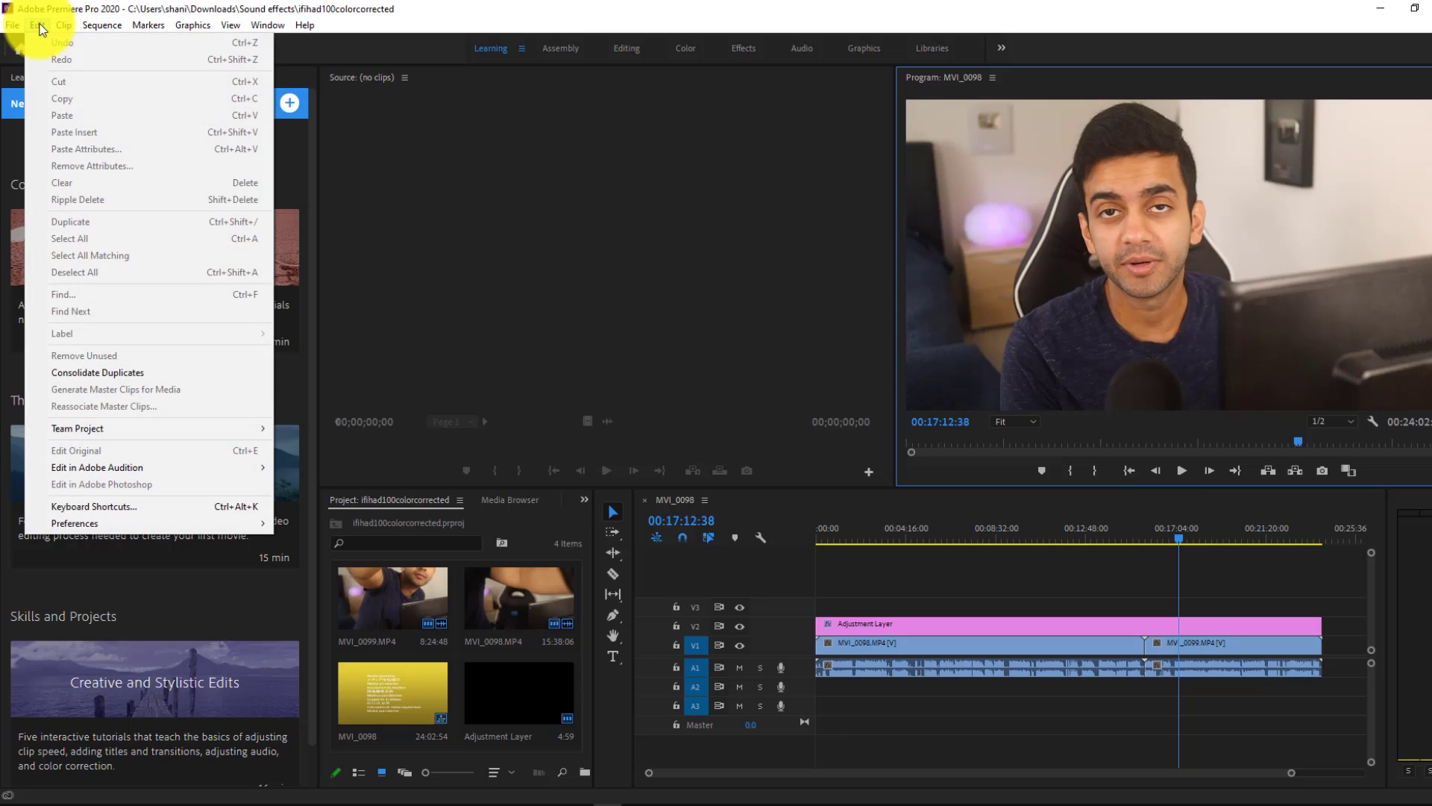
mouse_move(163, 467)
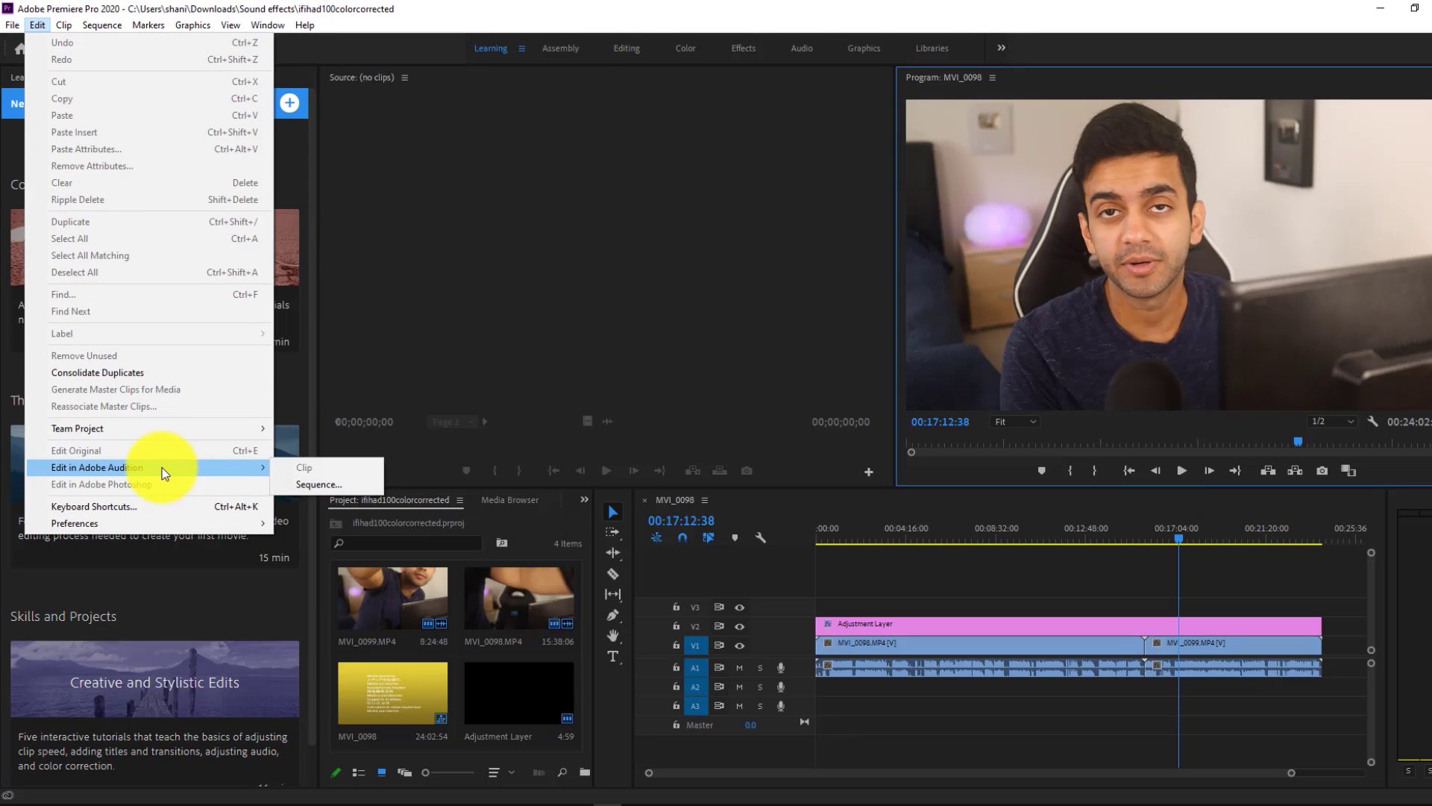
left_click(325, 484)
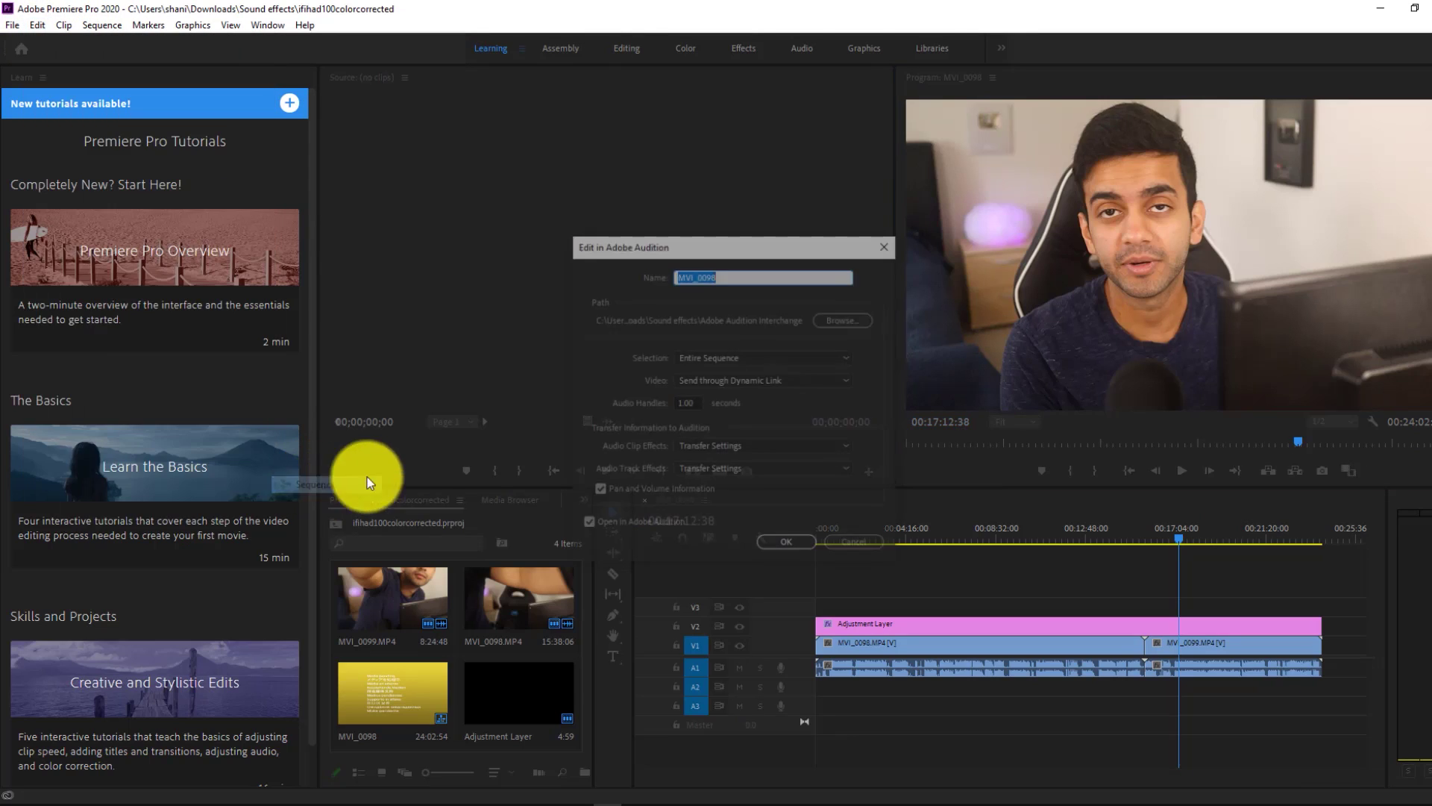
left_click(787, 543)
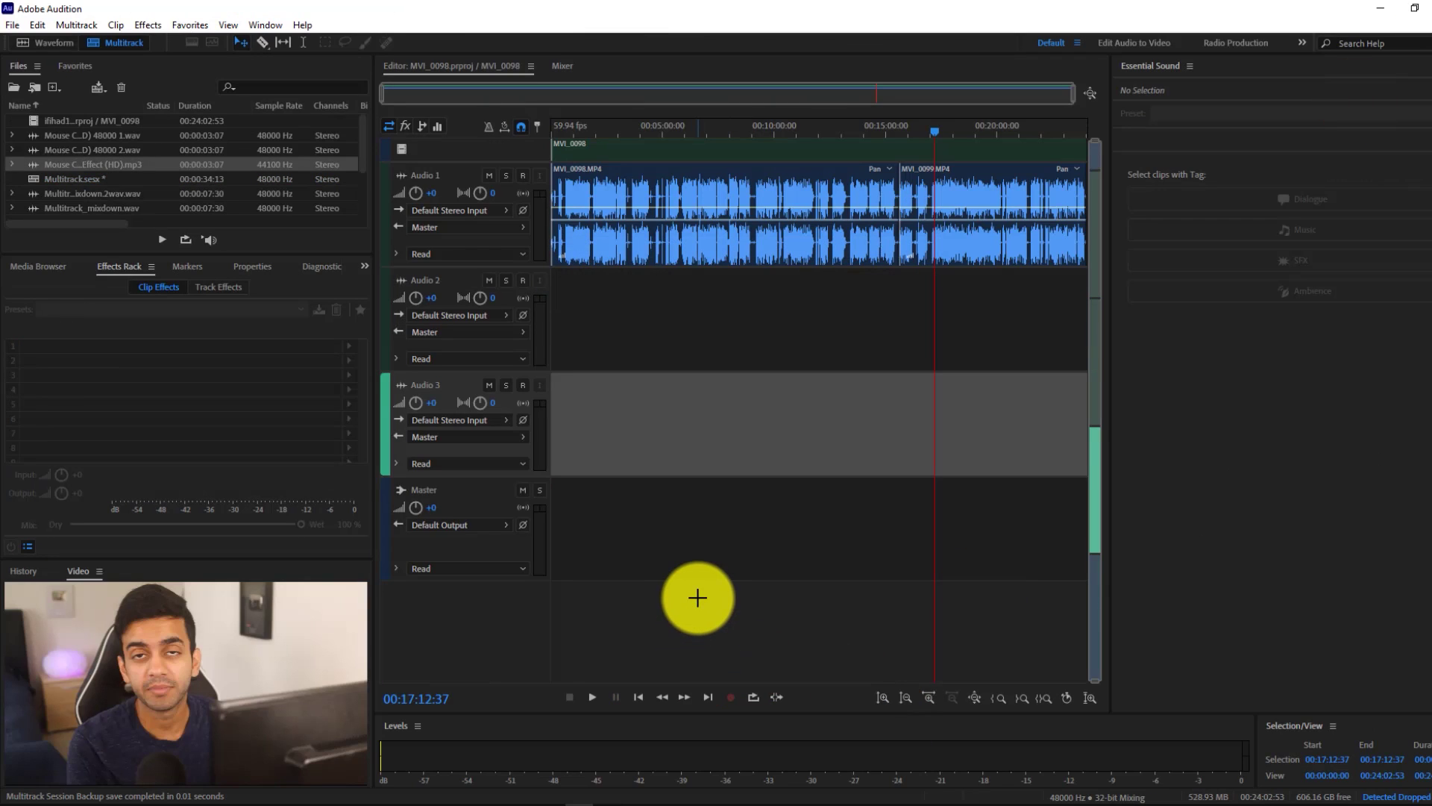
Play the transferred session from 00:17:12:37 and select the MVI_0098.MP4 clip on the Audio 1 track.
key("space")
left_click(882, 259)
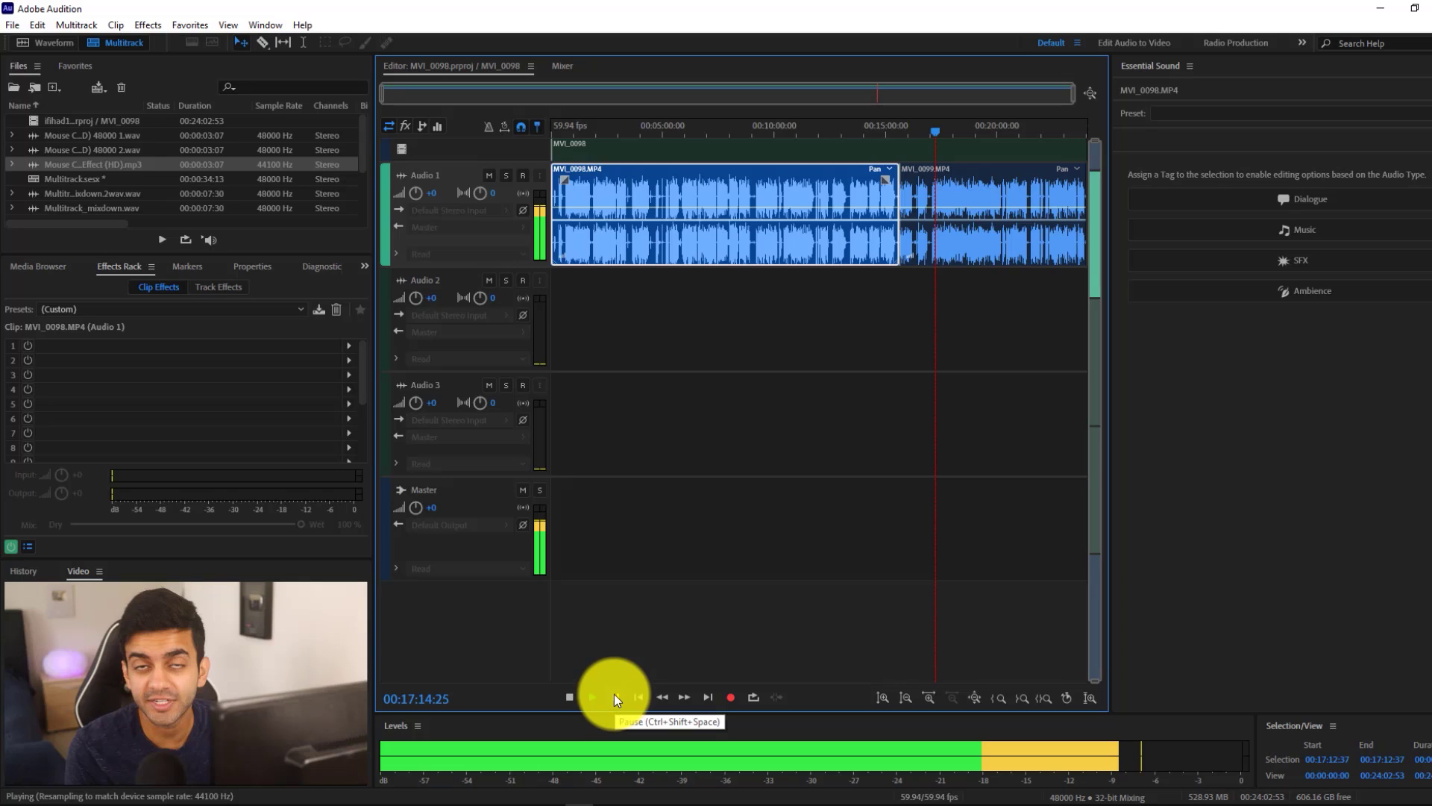
Select the MVI_0099.MP4 clip and raise the Audio 1 track volume to +1.5.
left_click(975, 249)
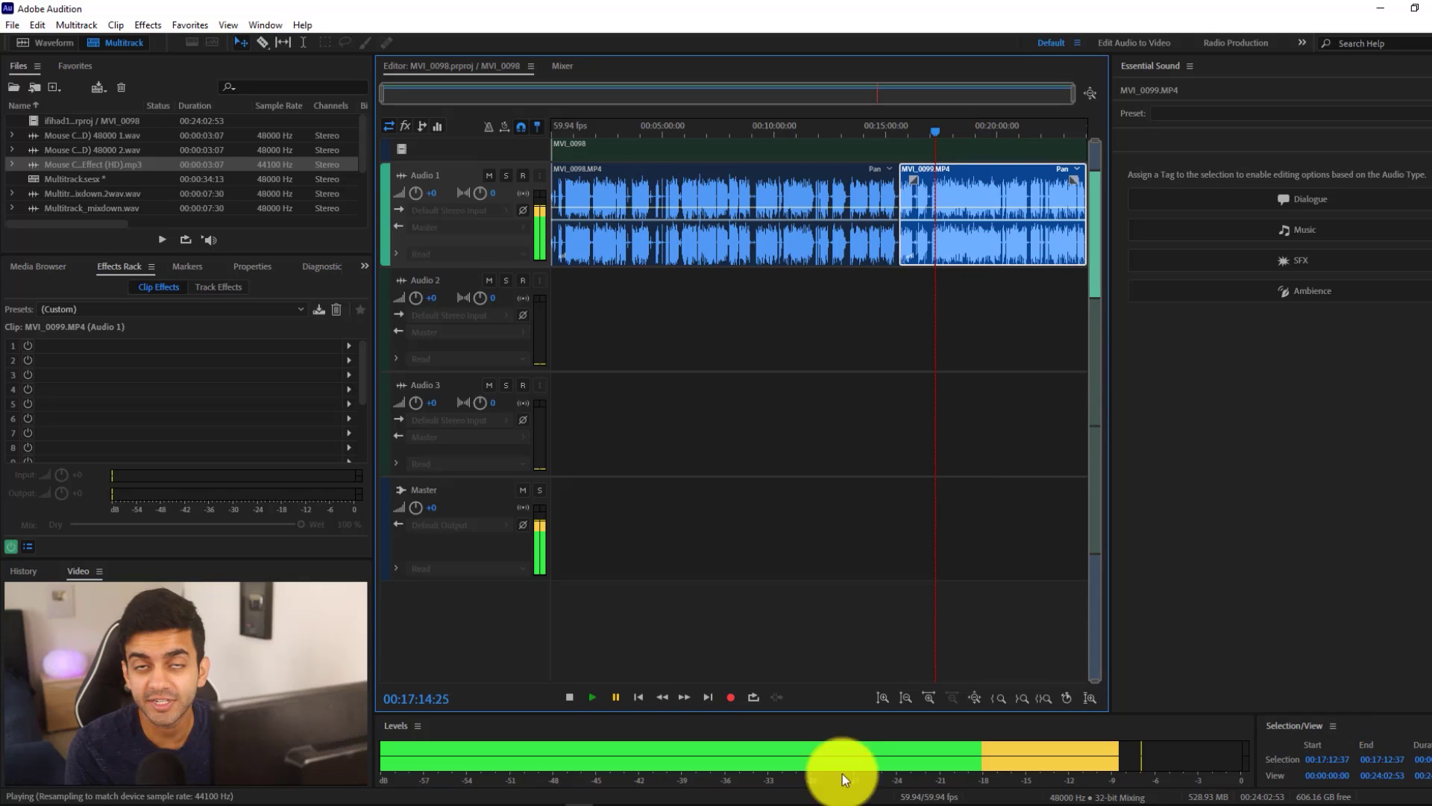
left_click_drag(416, 194, 428, 193)
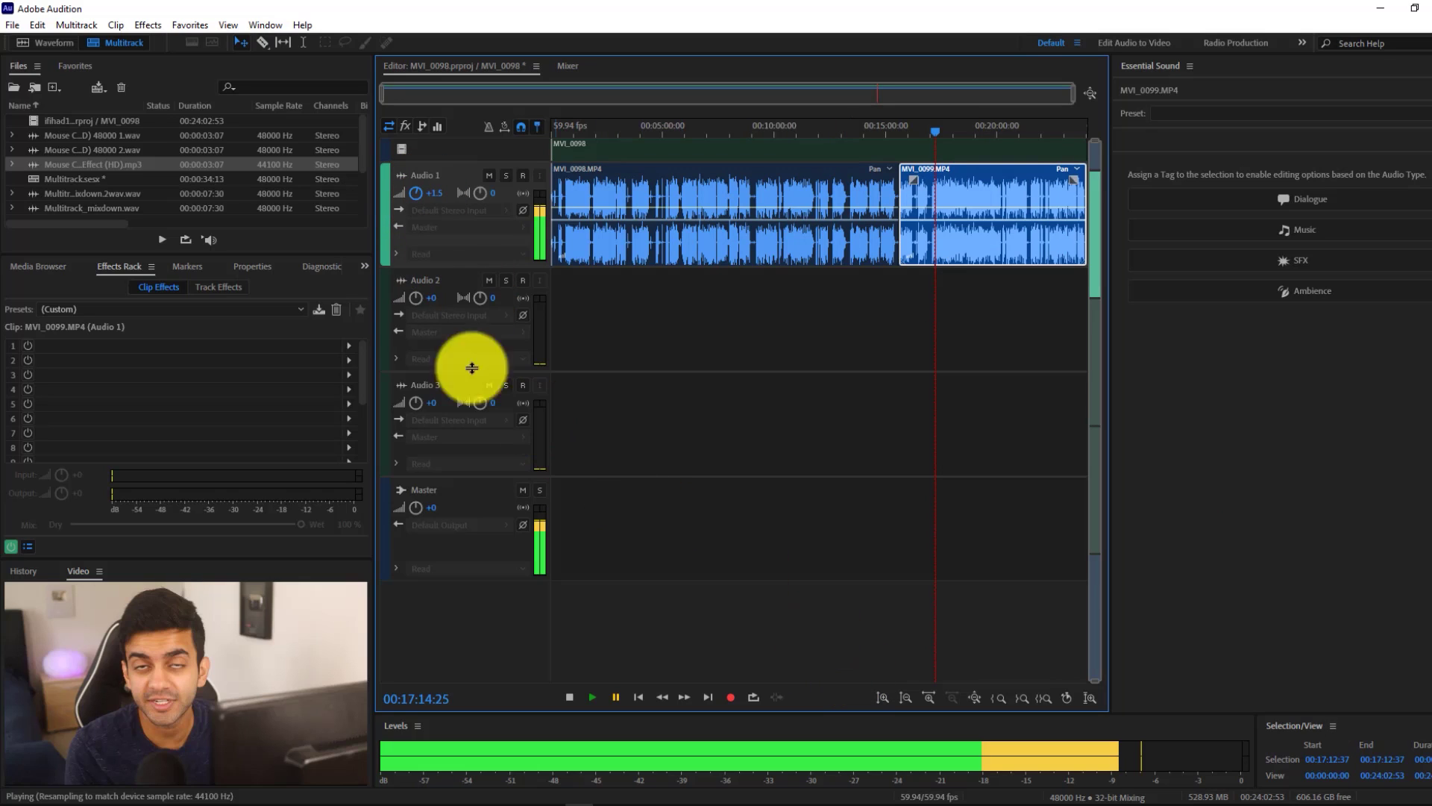
Export a mixdown of the entire session as MVI_0098_mixdown.wav to the Downloads folder, and switch to Premiere Pro.
left_click(12, 24)
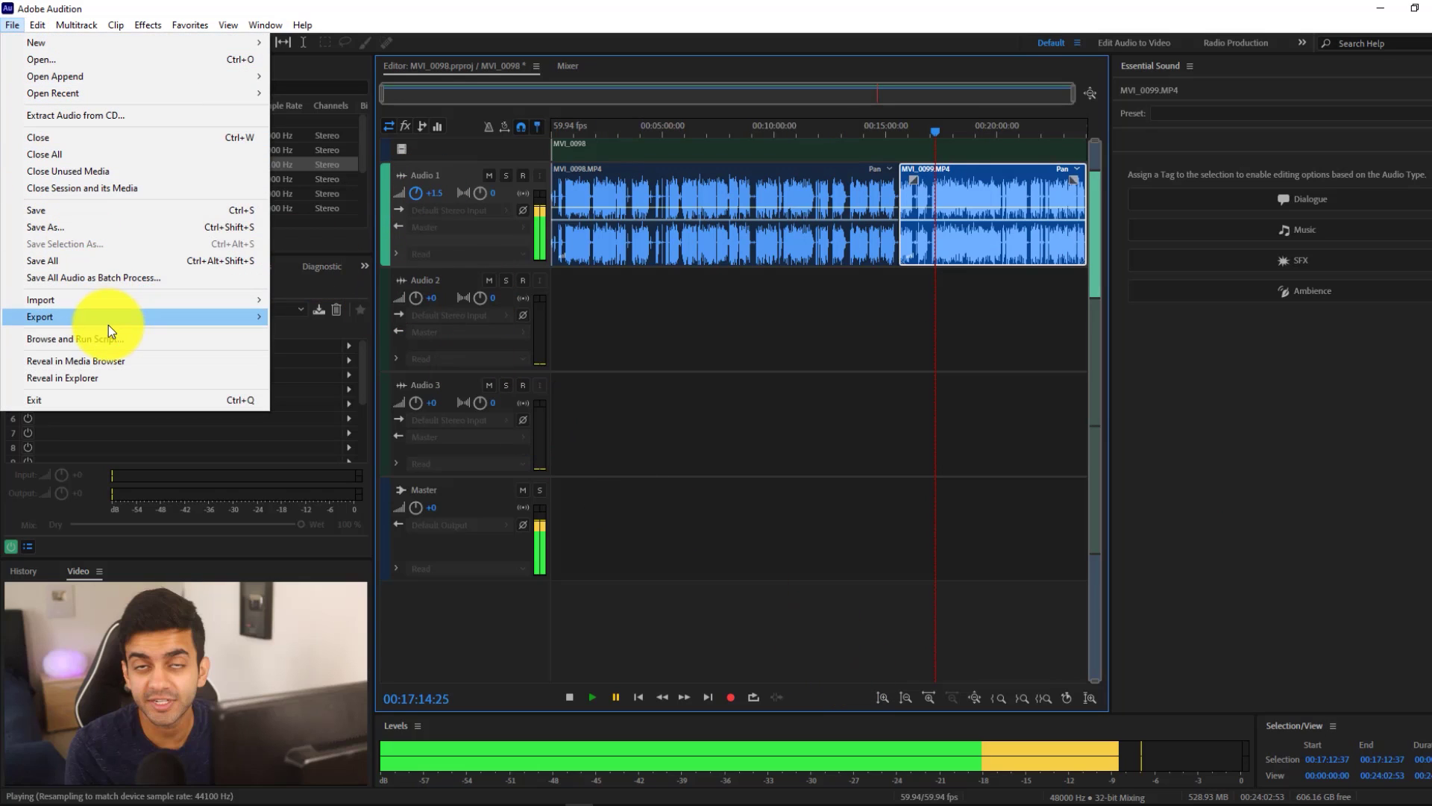
mouse_move(192, 320)
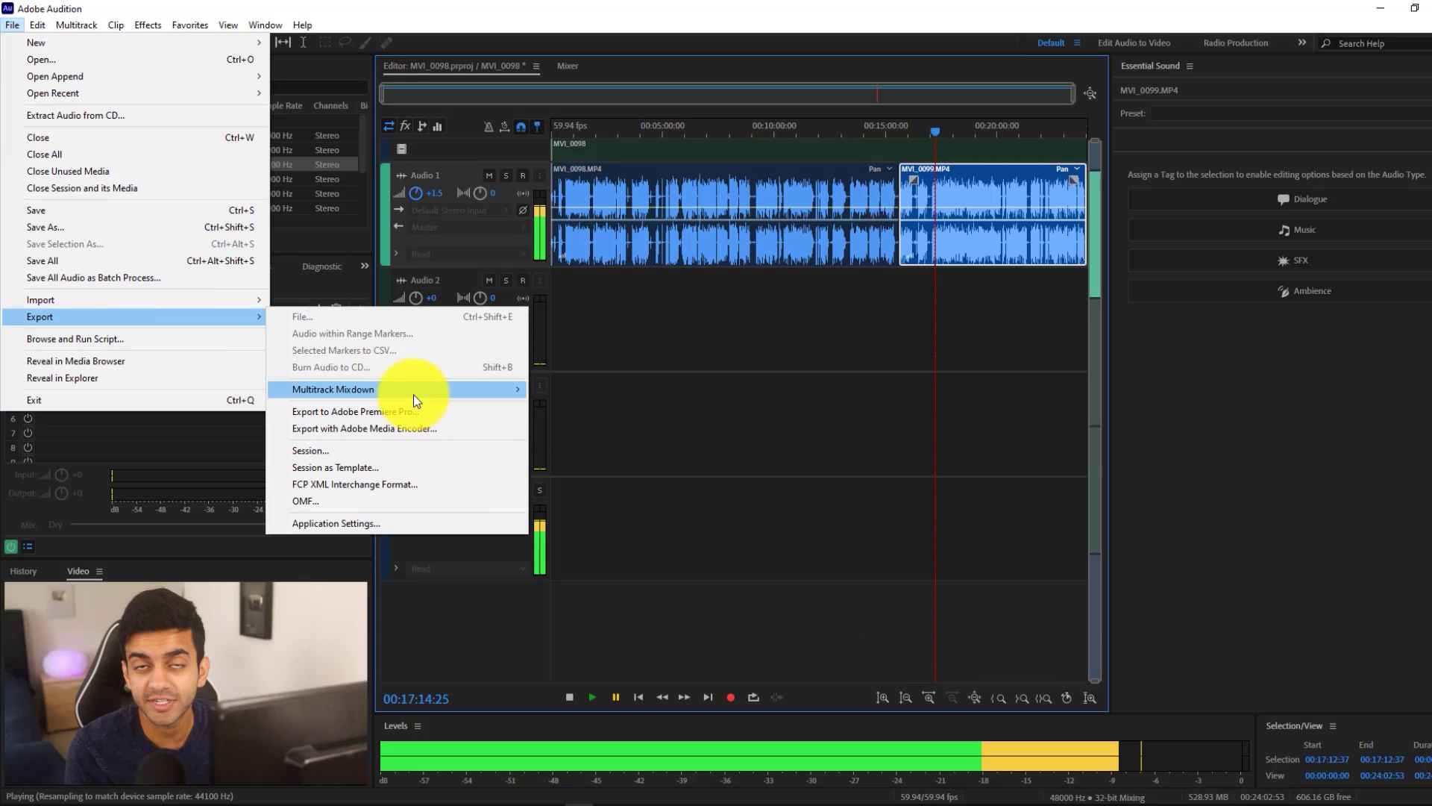
mouse_move(442, 390)
left_click(589, 409)
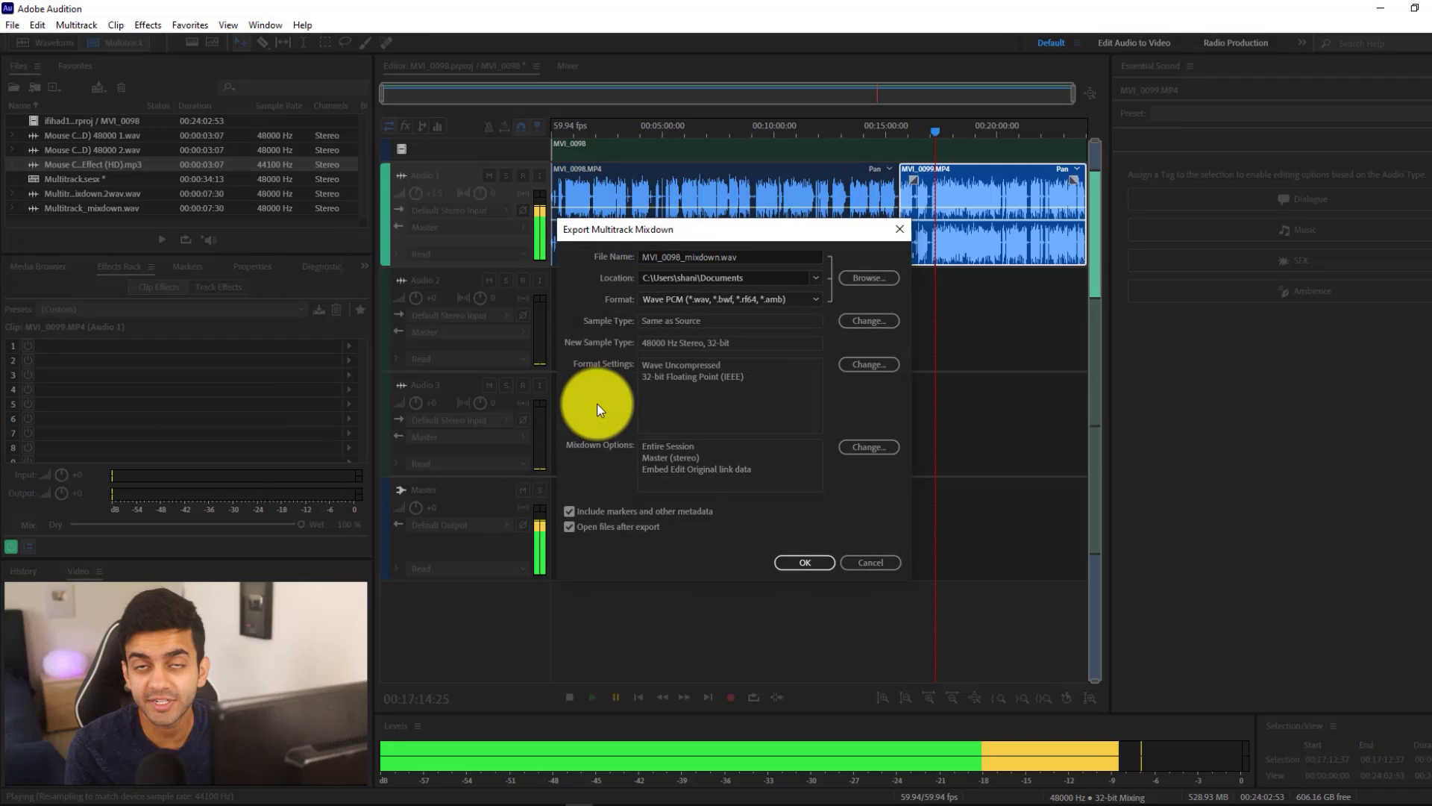
left_click(815, 280)
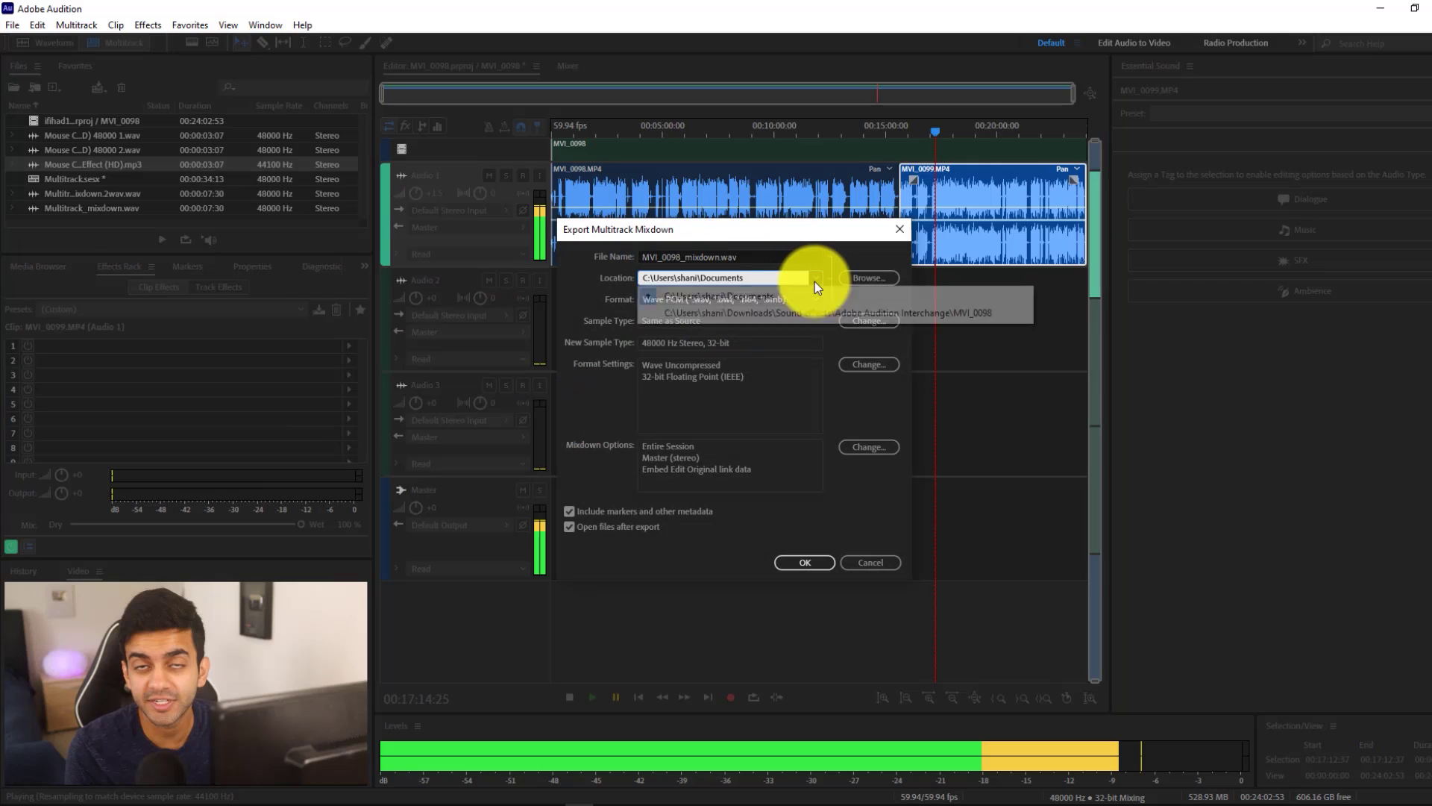
left_click(794, 284)
left_click_drag(783, 282, 709, 279)
type("Downloads")
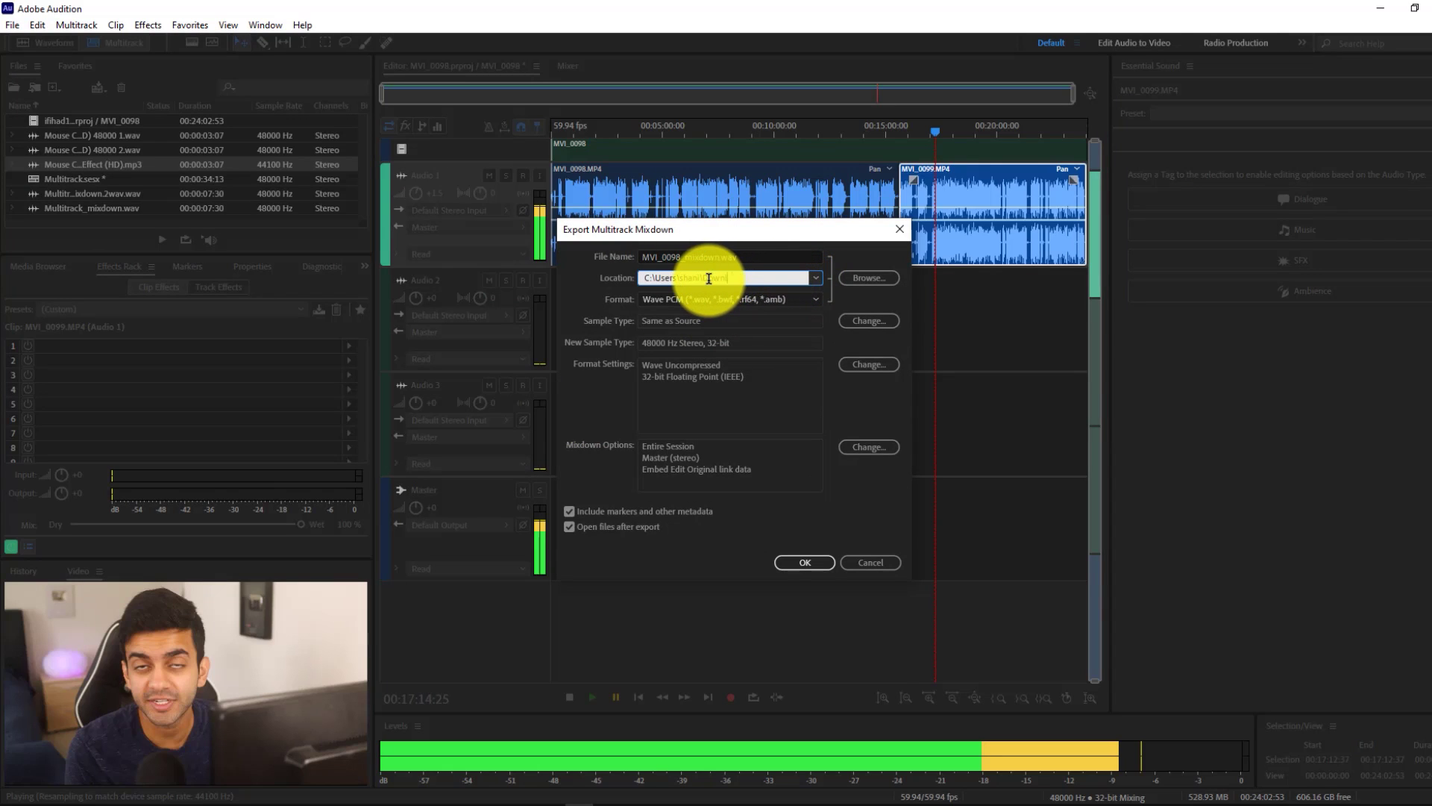
left_click(802, 561)
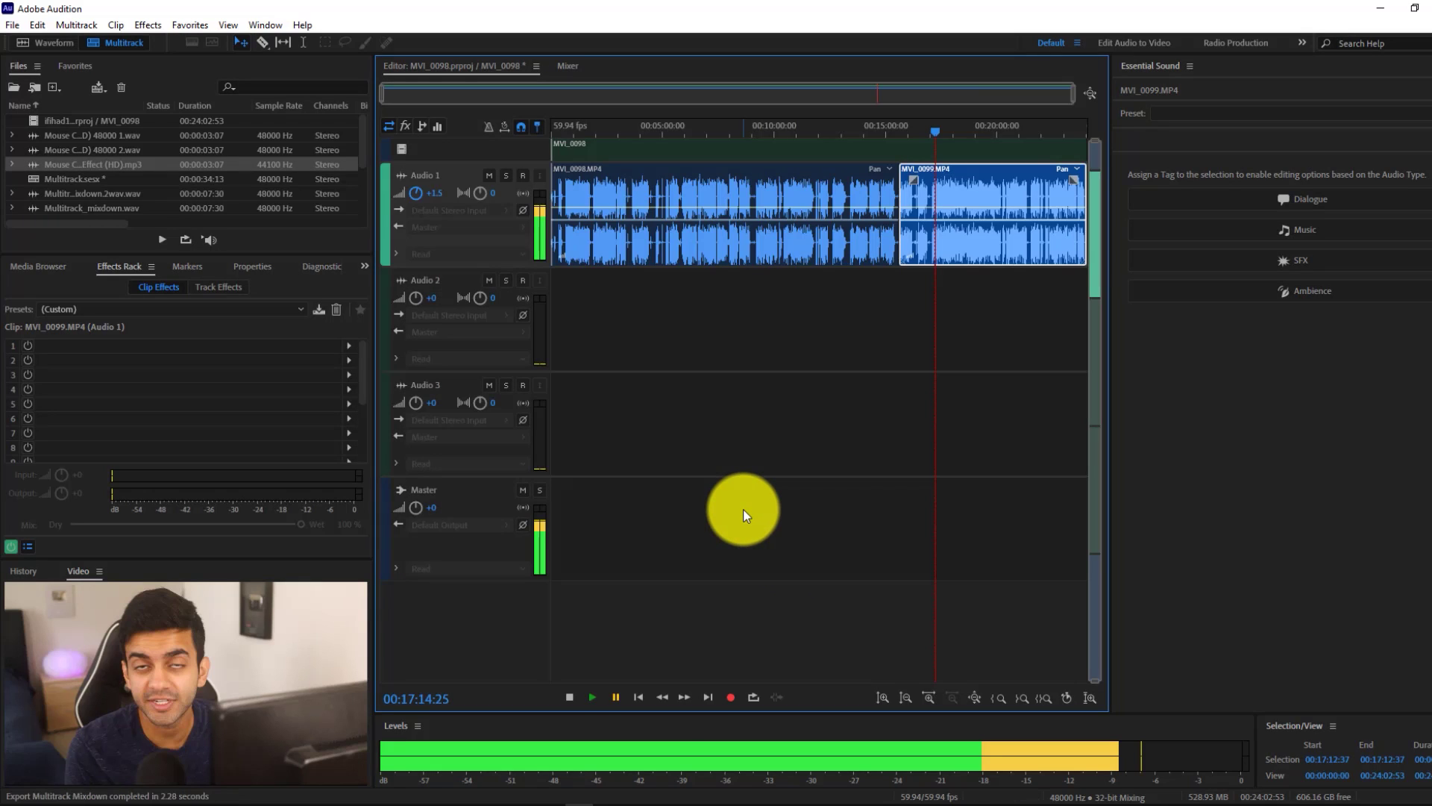
left_click(613, 799)
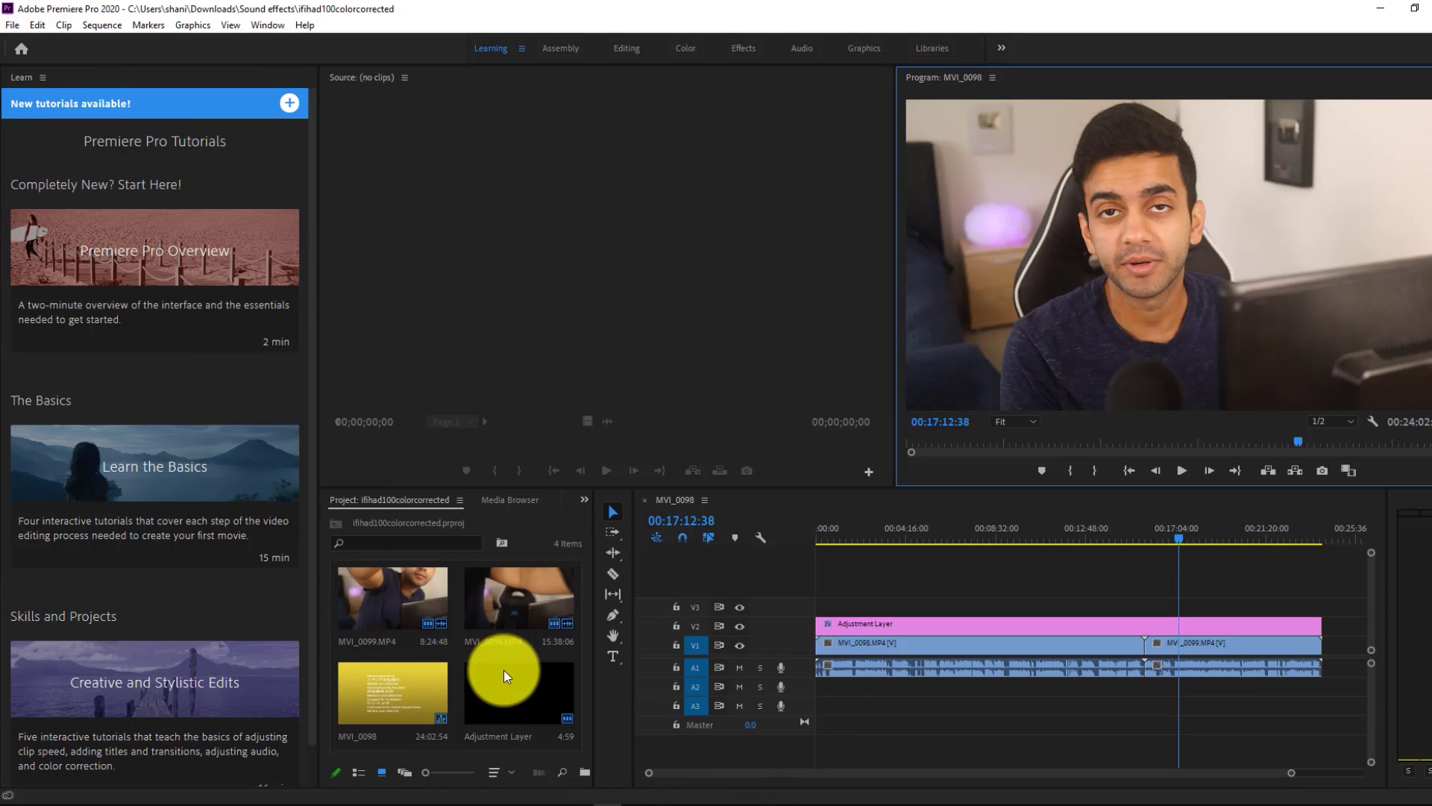
left_click(477, 627)
right_click(477, 624)
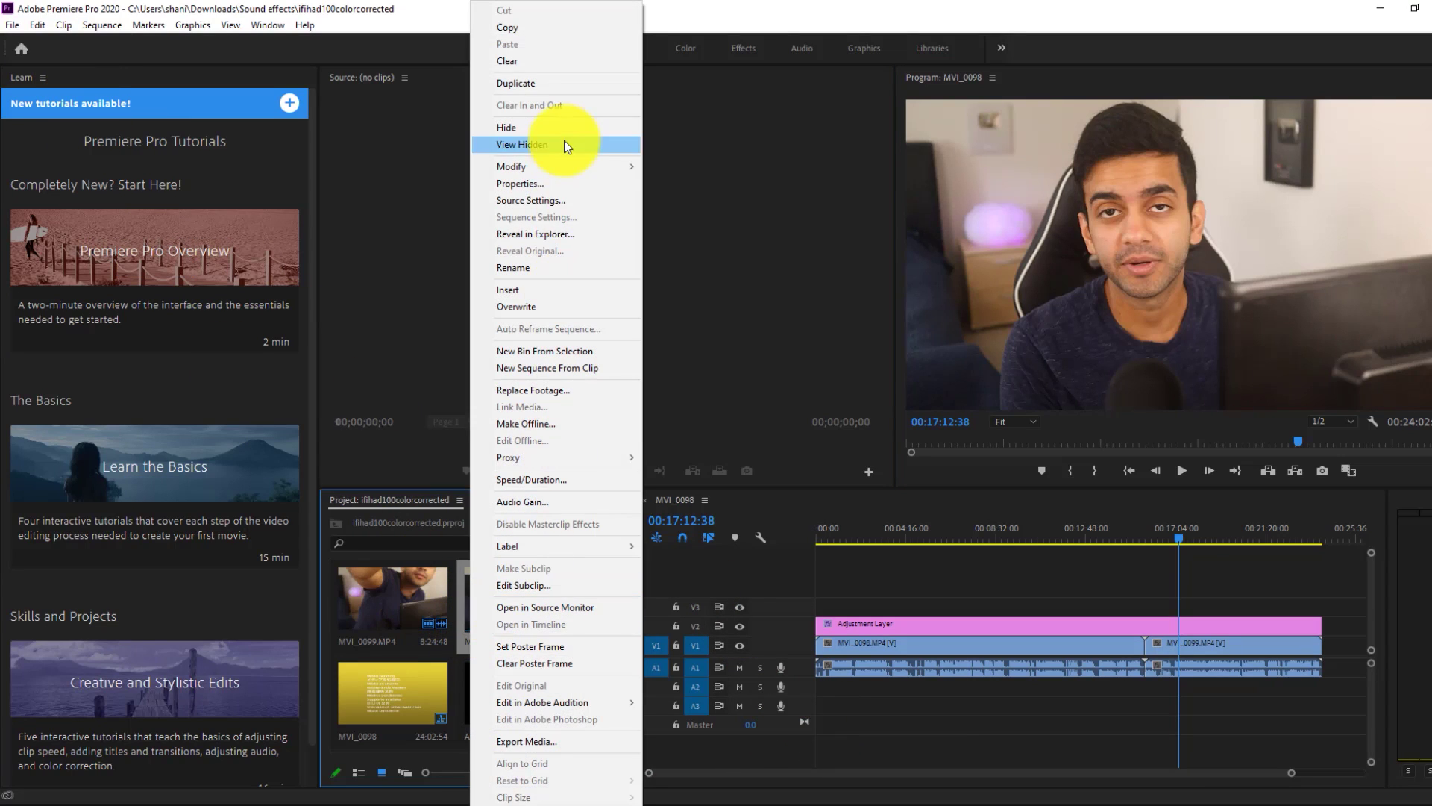
right_click(436, 704)
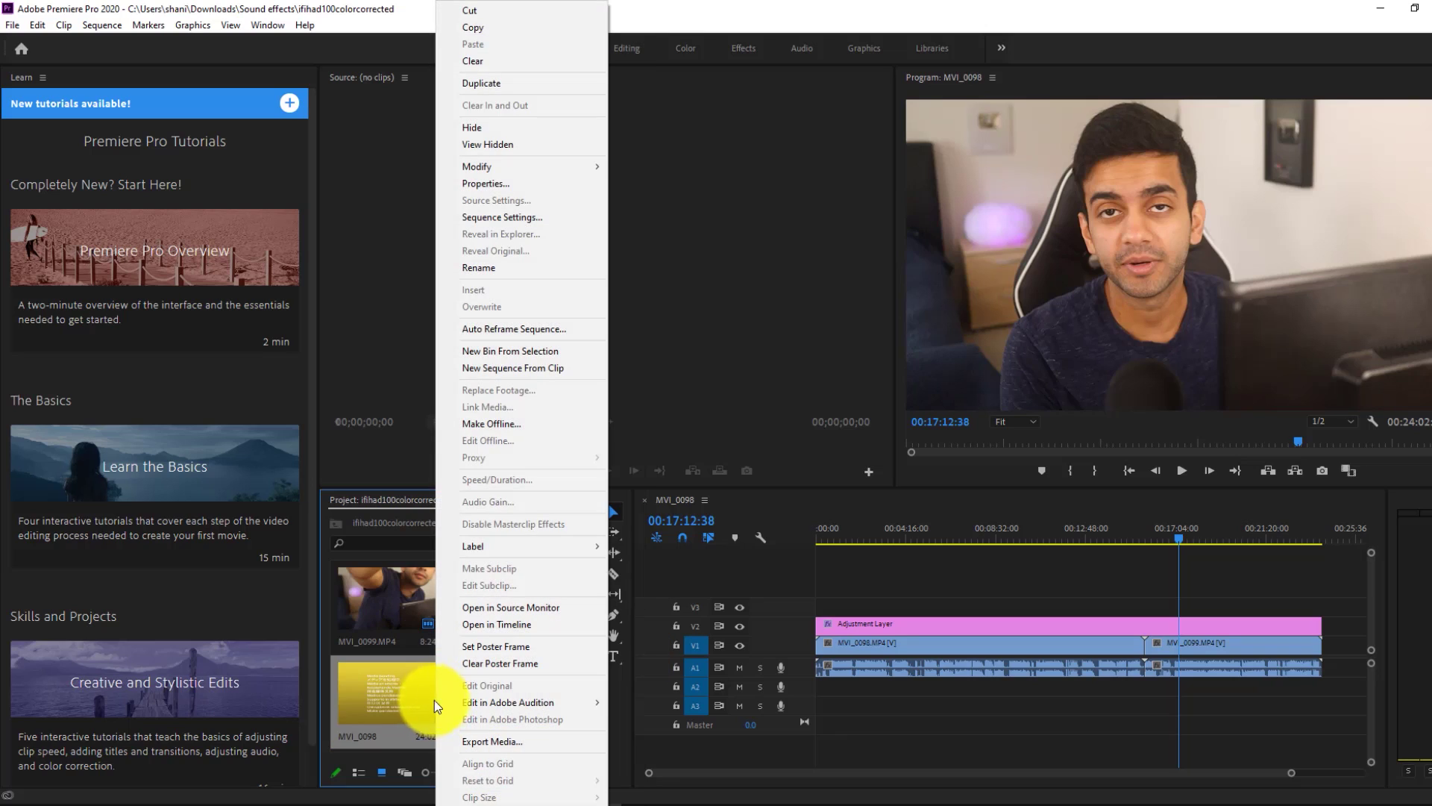
left_click(646, 705)
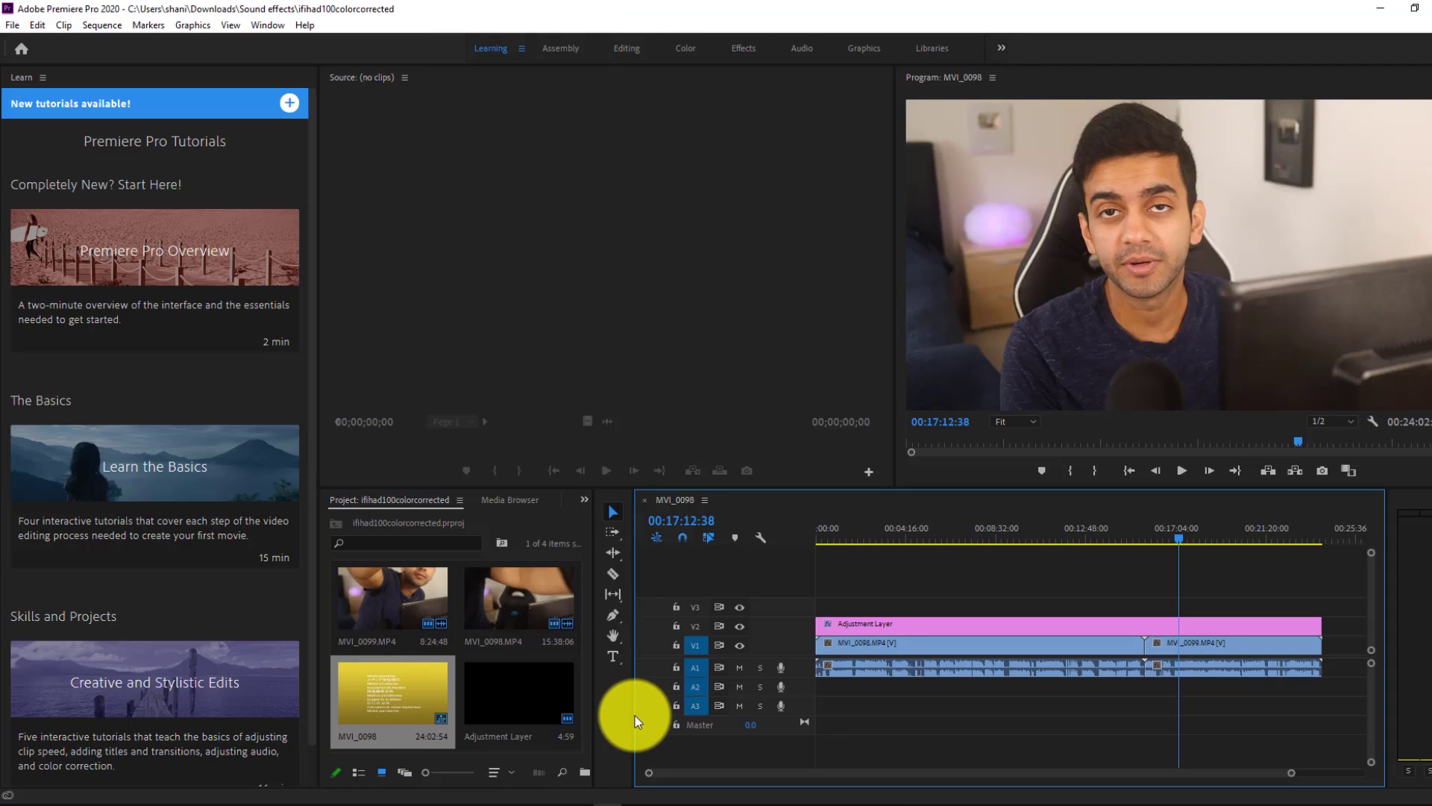
Import the MVI_0098 mixdown audio file and place it on audio track A2 from the start of the sequence.
key("ctrl+i")
double_click(211, 171)
left_click_drag(463, 737, 827, 690)
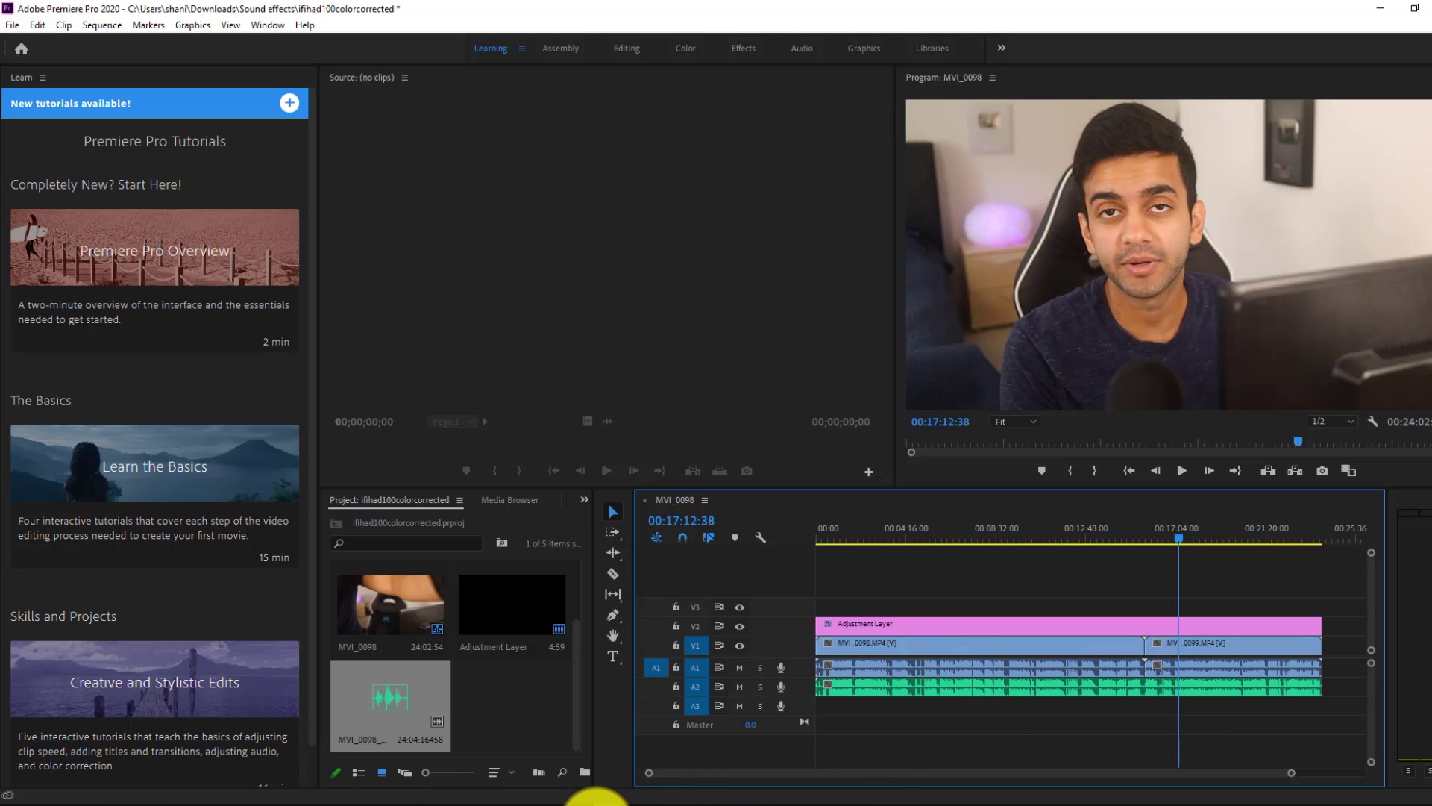
Switch back to Adobe Audition and move the session playhead to about 00:17:27:41.
left_click(579, 798)
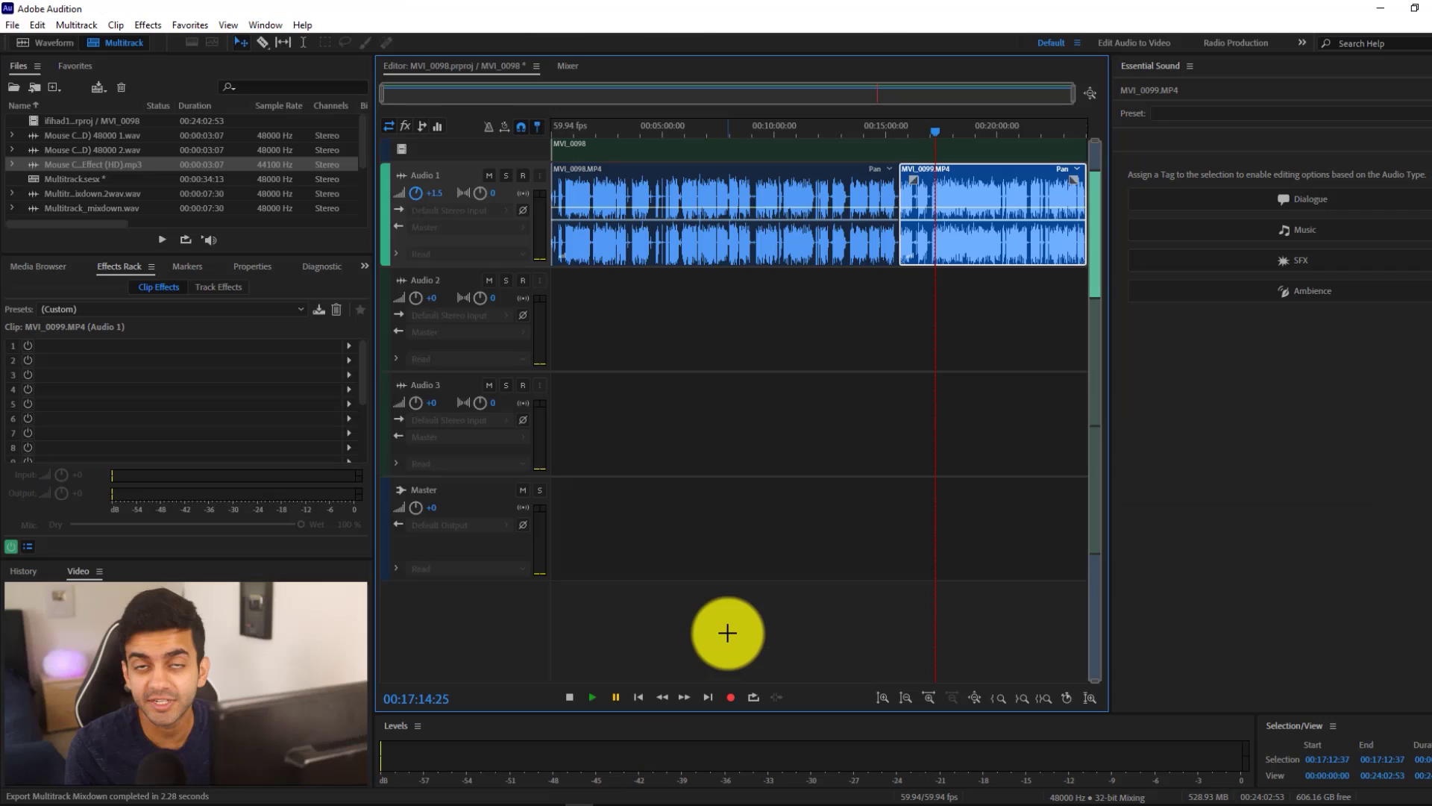
left_click_drag(938, 137, 944, 137)
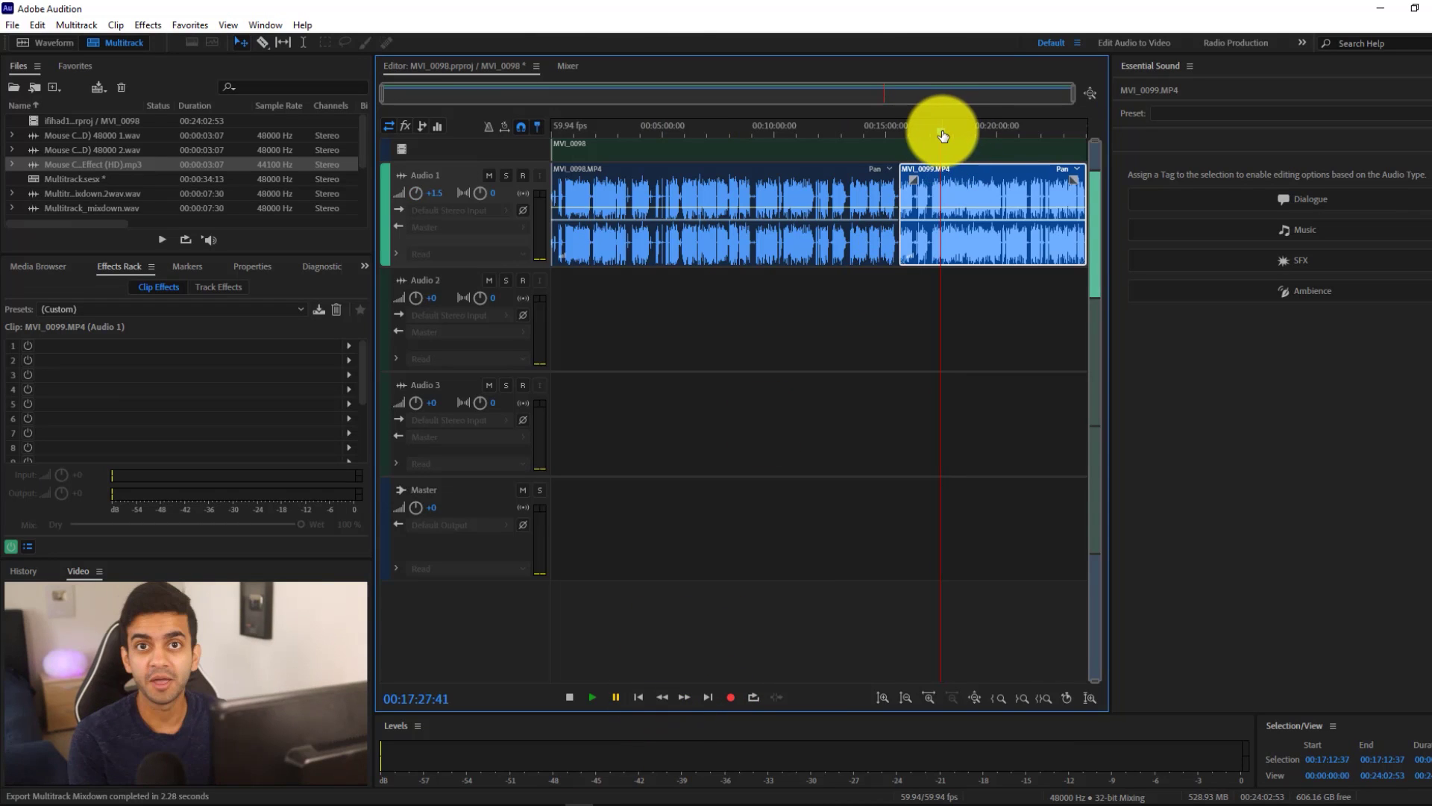